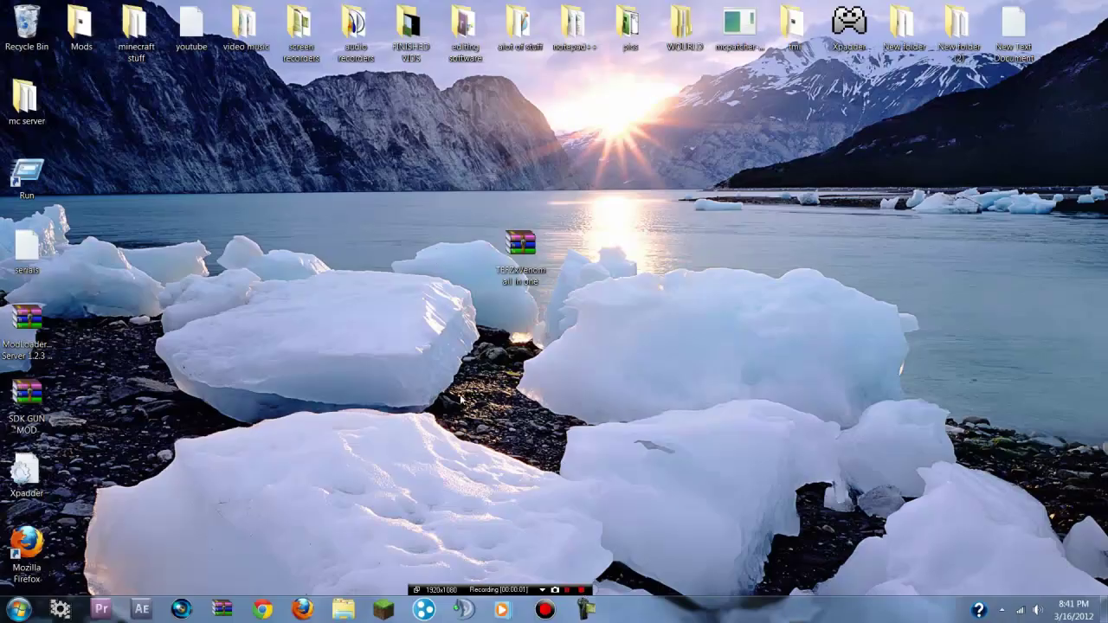
Step: Browse the TEFZxVenom archive on the desktop to its Client and Server folders, then close it
{"action": "left_click_drag", "start_coordinate": [333, 356], "coordinate": [312, 262]}
{"action": "mouse_move", "coordinate": [421, 326]}
{"action": "left_mouse_down"}
{"action": "mouse_move", "coordinate": [598, 229]}
{"action": "mouse_move", "coordinate": [524, 234]}
{"action": "left_mouse_up"}
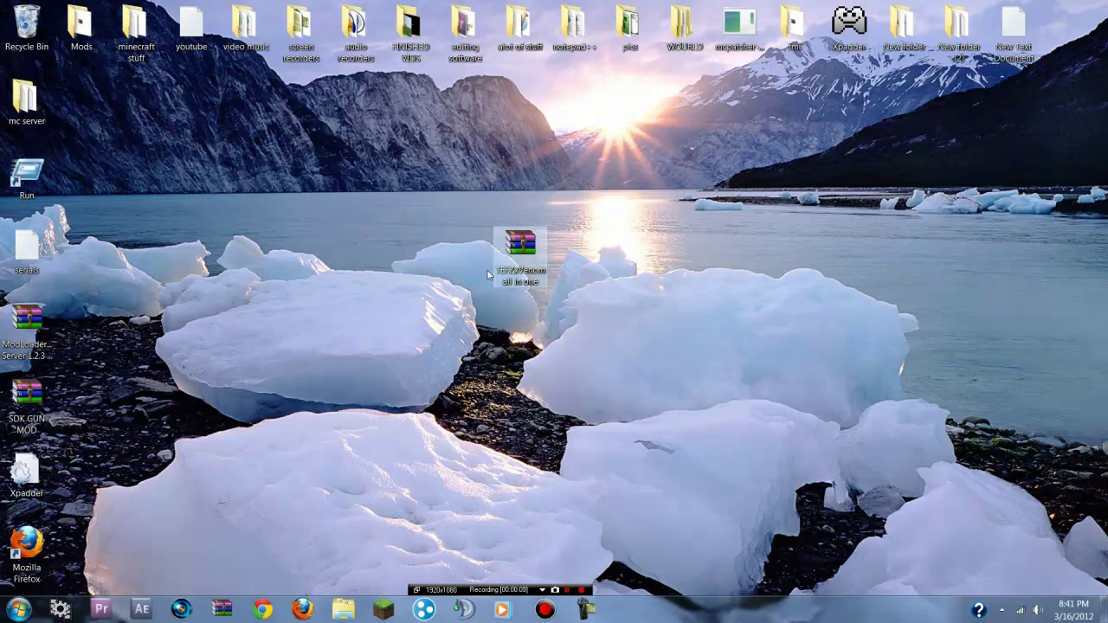
{"action": "left_click", "coordinate": [502, 270]}
{"action": "left_click", "coordinate": [420, 260]}
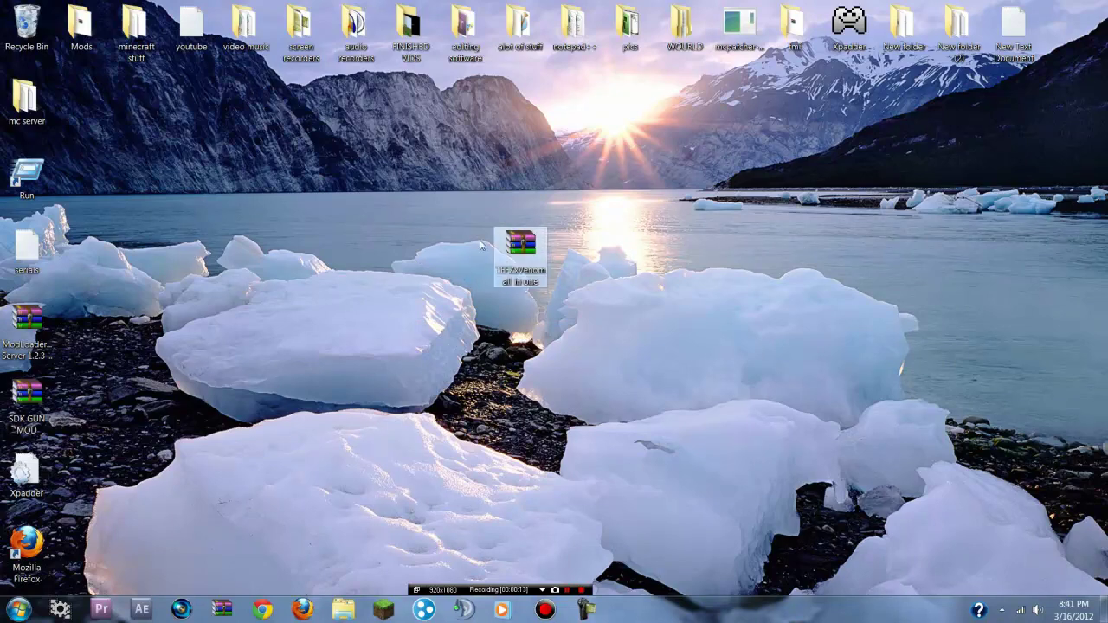
{"action": "double_click", "coordinate": [531, 254]}
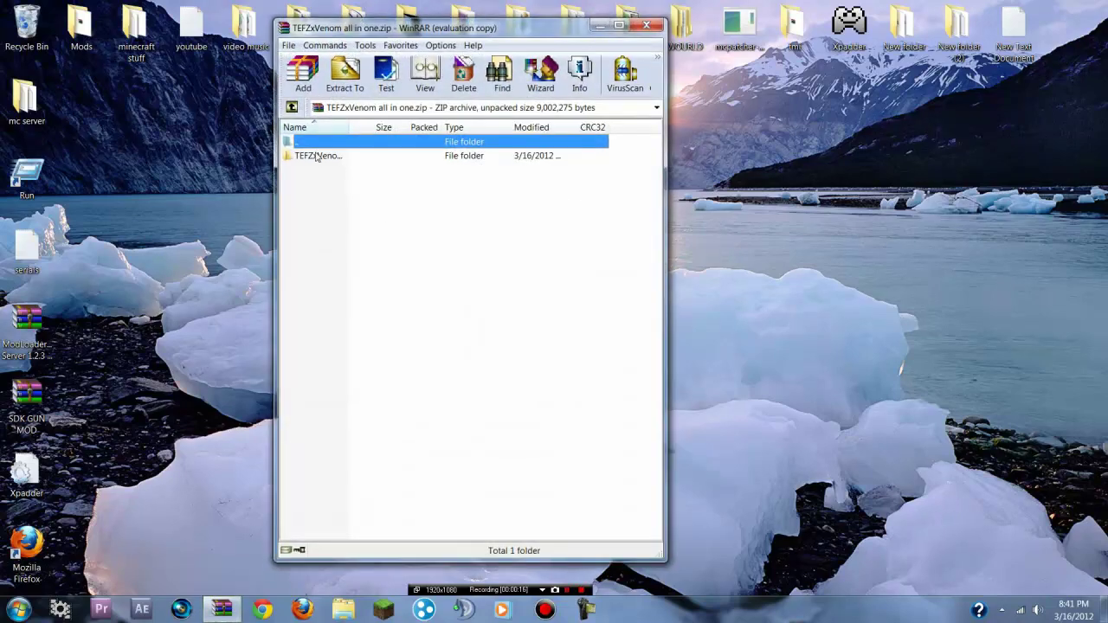
{"action": "double_click", "coordinate": [510, 157]}
{"action": "left_click", "coordinate": [291, 106]}
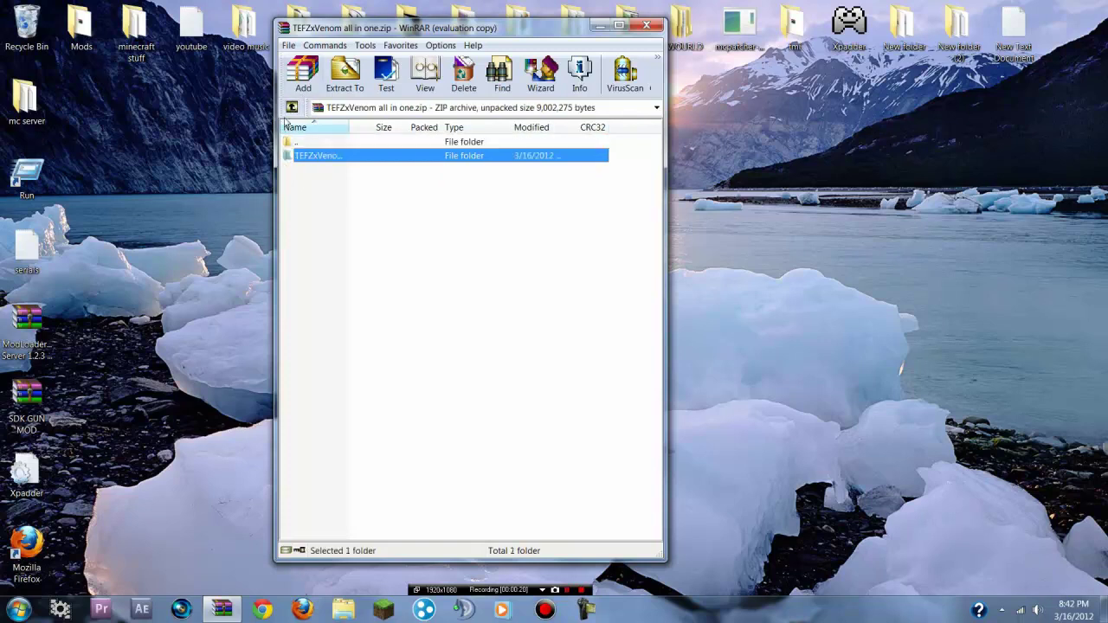
{"action": "double_click", "coordinate": [313, 162]}
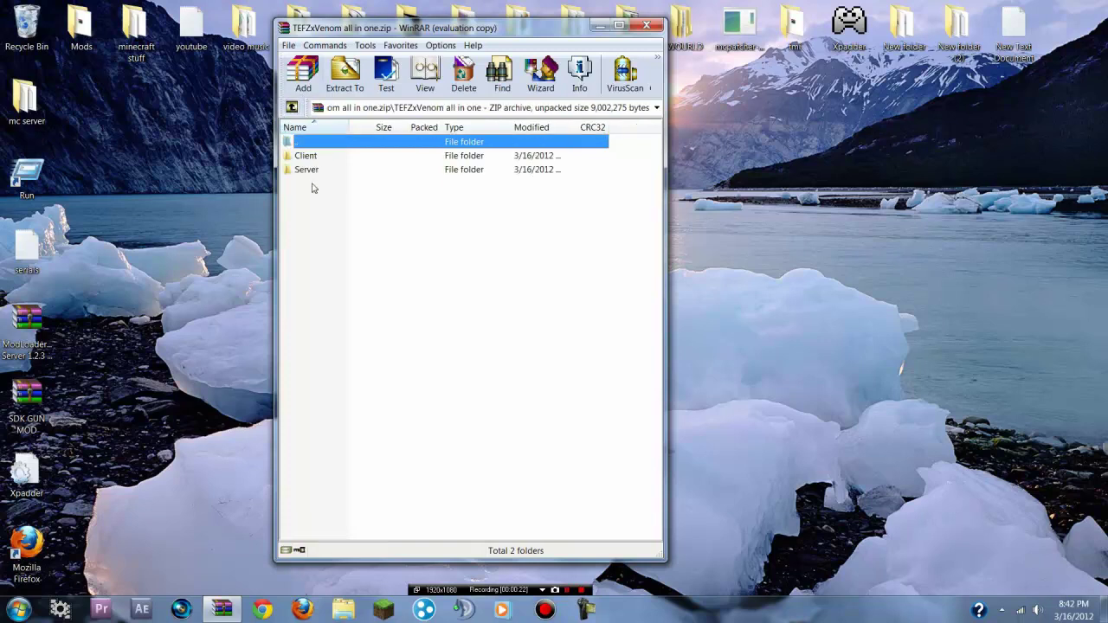
{"action": "left_click", "coordinate": [316, 183]}
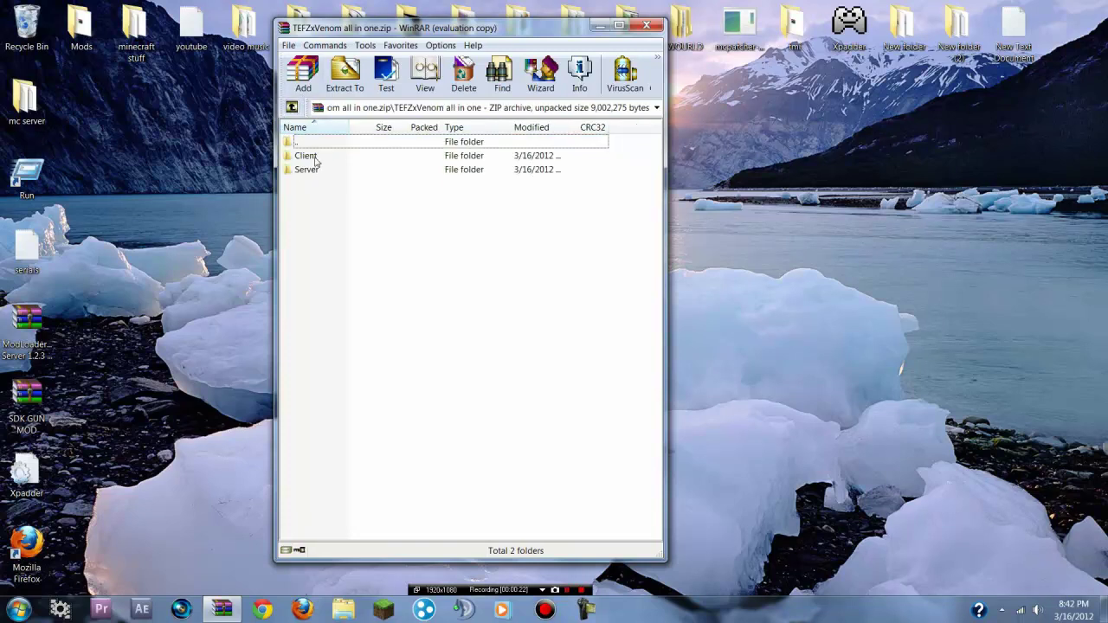
{"action": "left_click", "coordinate": [646, 25]}
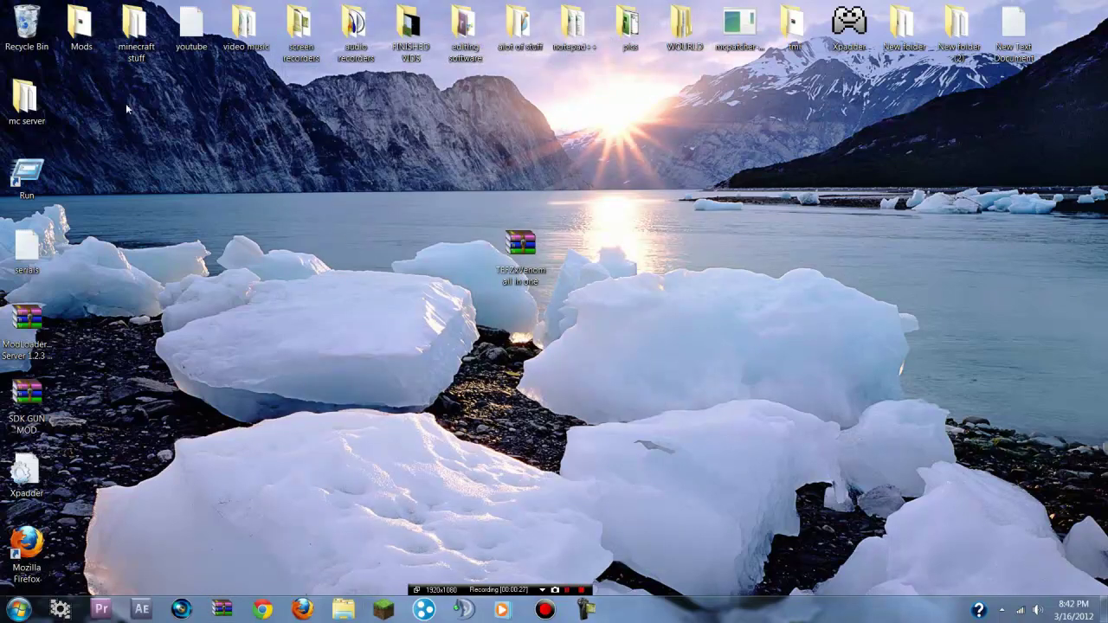
Step: Launch Mineshafter-proxy (1) - Copy from minecraft stuff, enter the username, check Options and log in
{"action": "double_click", "coordinate": [135, 26]}
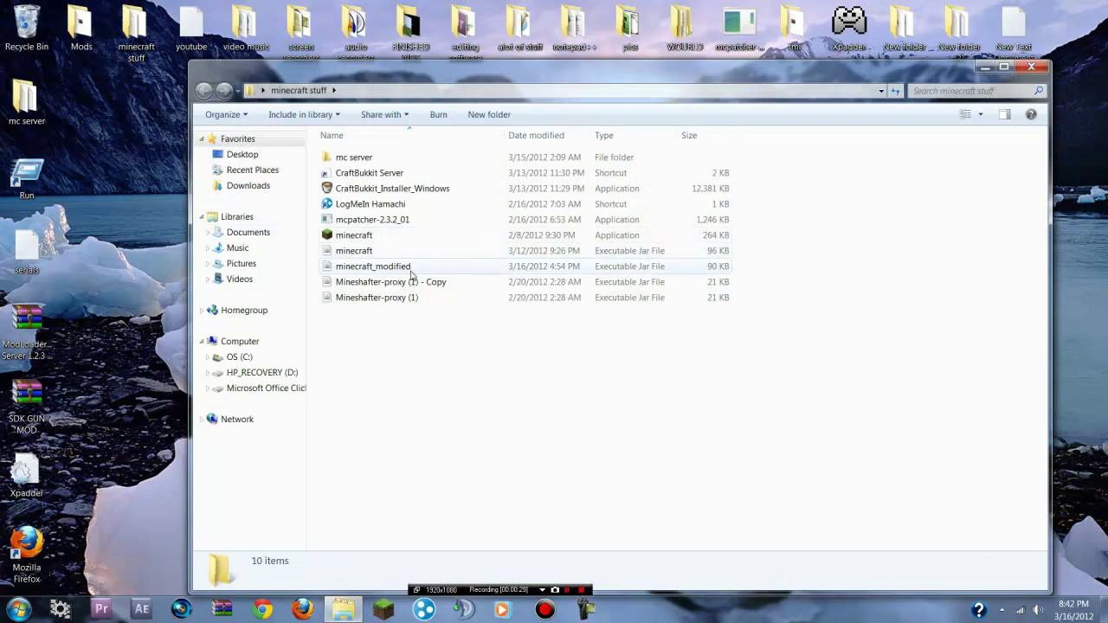
{"action": "left_click", "coordinate": [429, 282]}
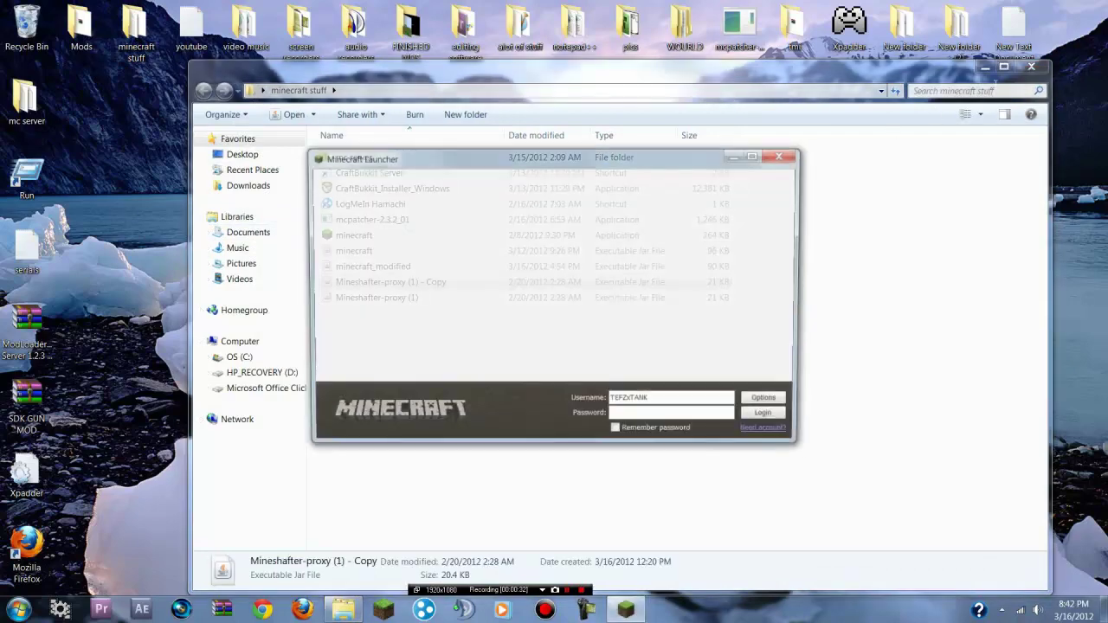
{"action": "left_click", "coordinate": [1031, 67]}
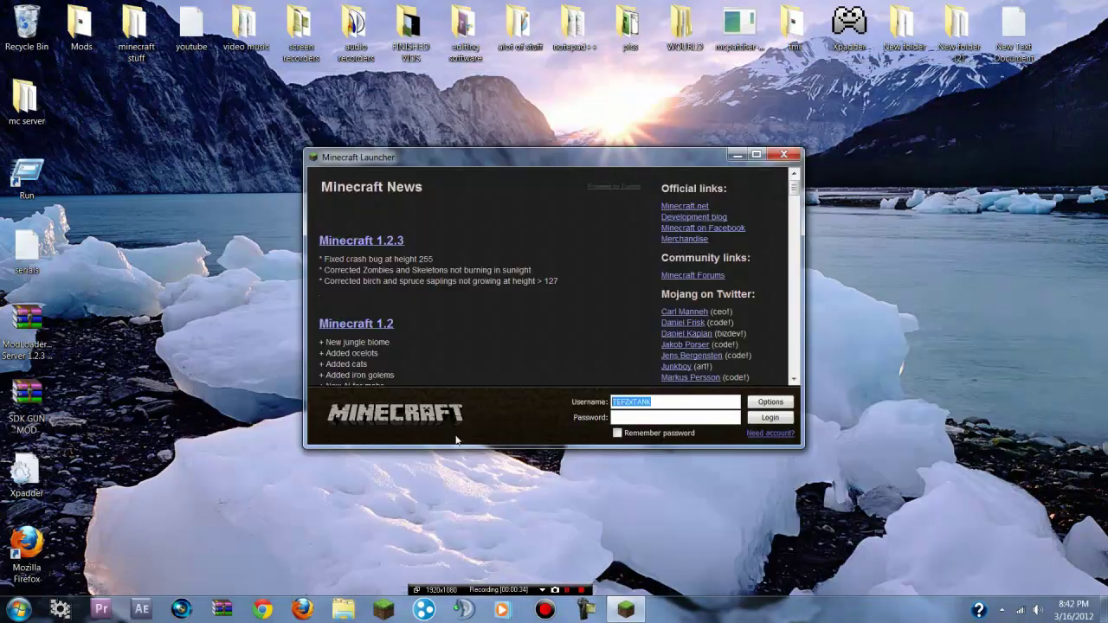
{"action": "type", "text": "tefzxbigfoot"}
{"action": "left_click", "coordinate": [769, 403]}
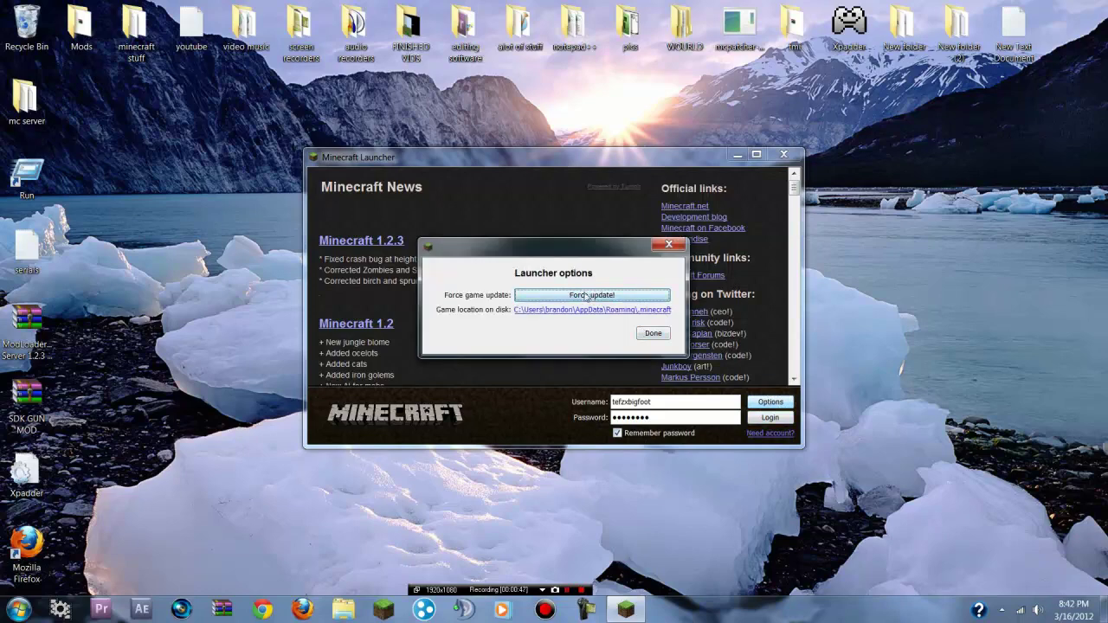
{"action": "left_click", "coordinate": [651, 333]}
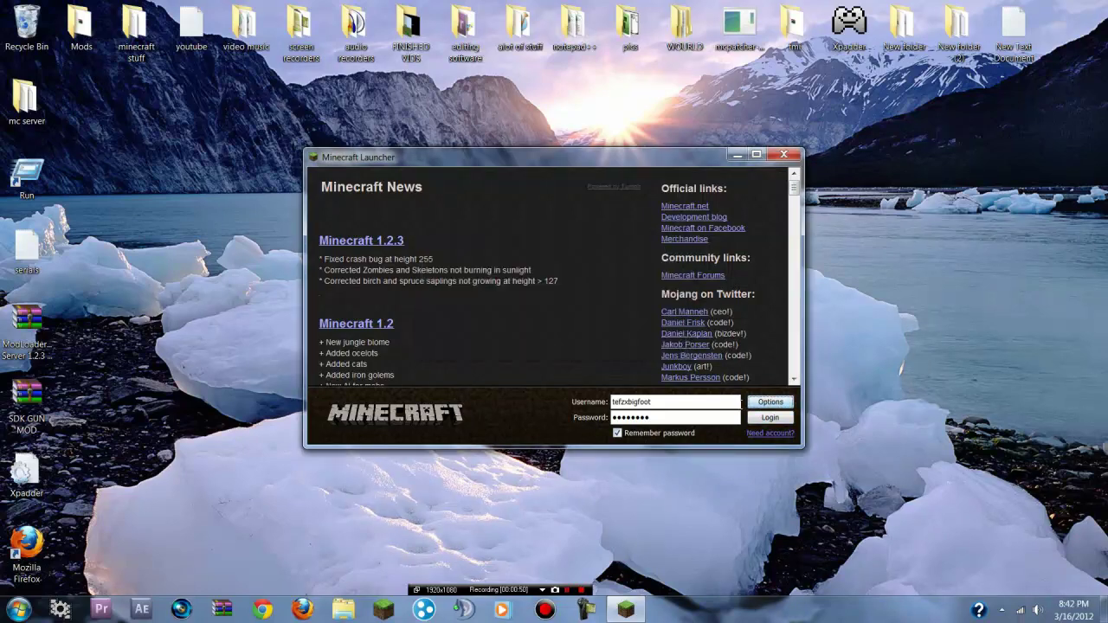
{"action": "left_click", "coordinate": [769, 419]}
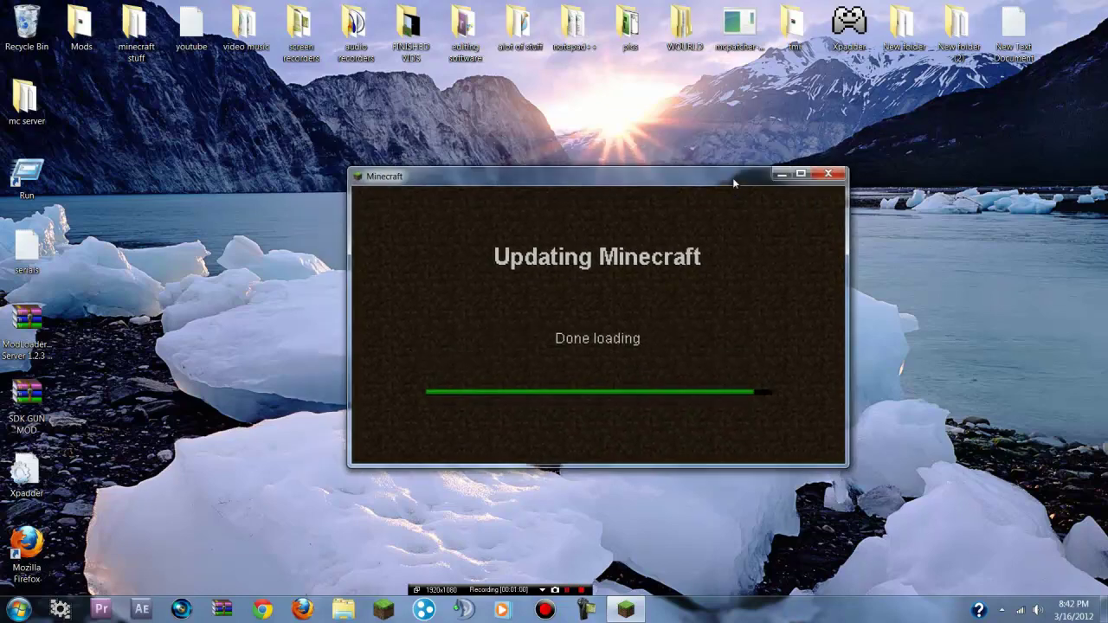
Step: Close Minecraft and go through %appdata% and Roaming to the .minecraft folder
{"action": "left_click", "coordinate": [823, 175]}
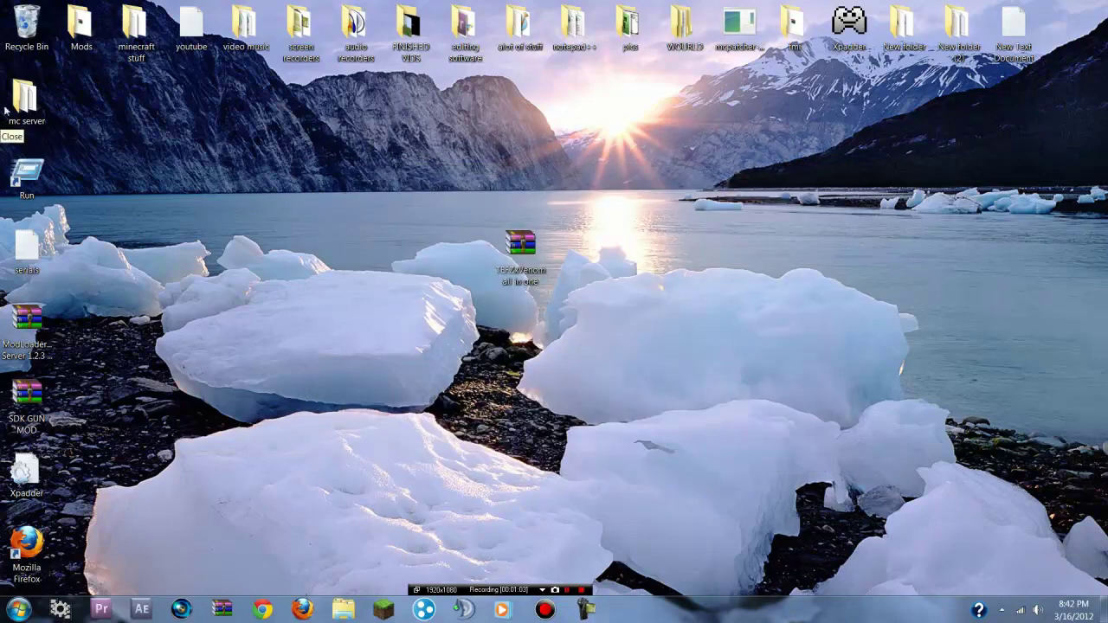
{"action": "left_click", "coordinate": [17, 609]}
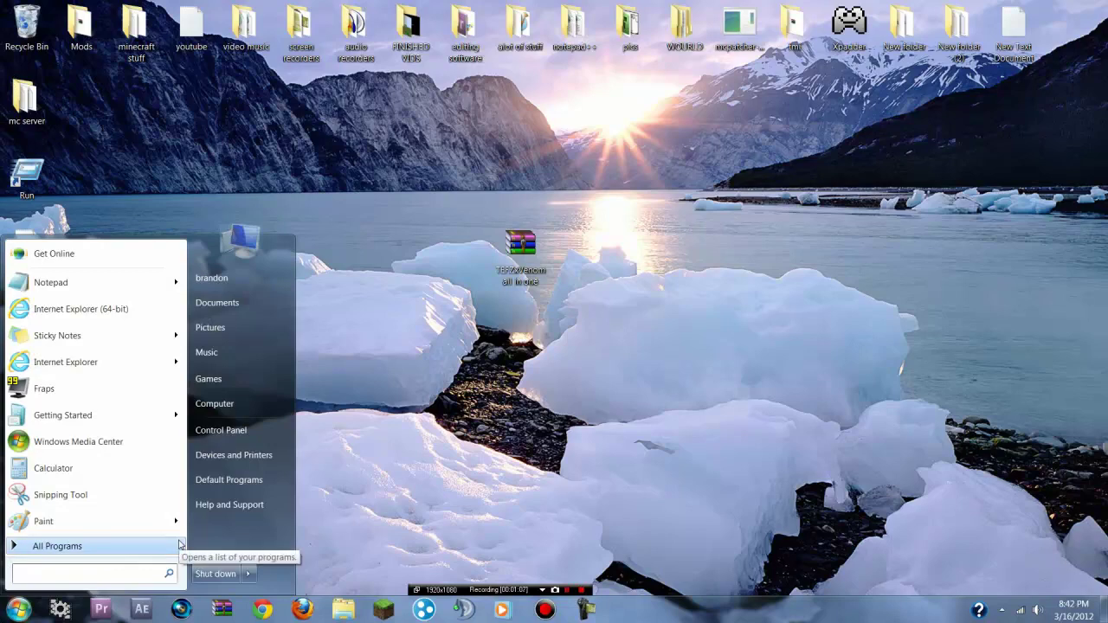
{"action": "left_click", "coordinate": [181, 544]}
{"action": "type", "text": "%a"}
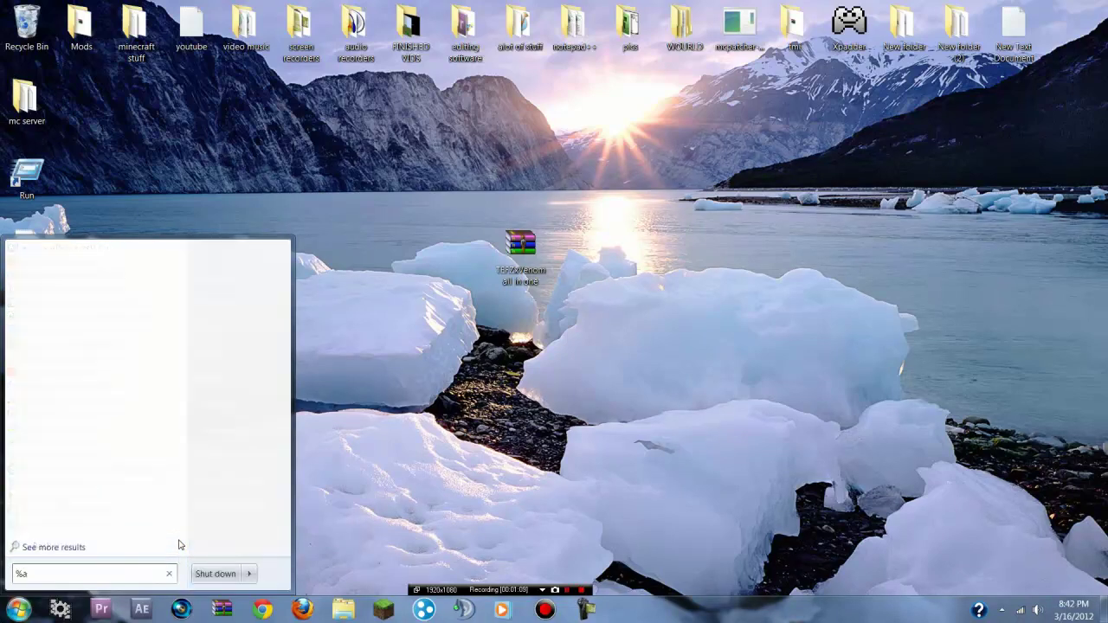
{"action": "type", "text": "ppdata"}
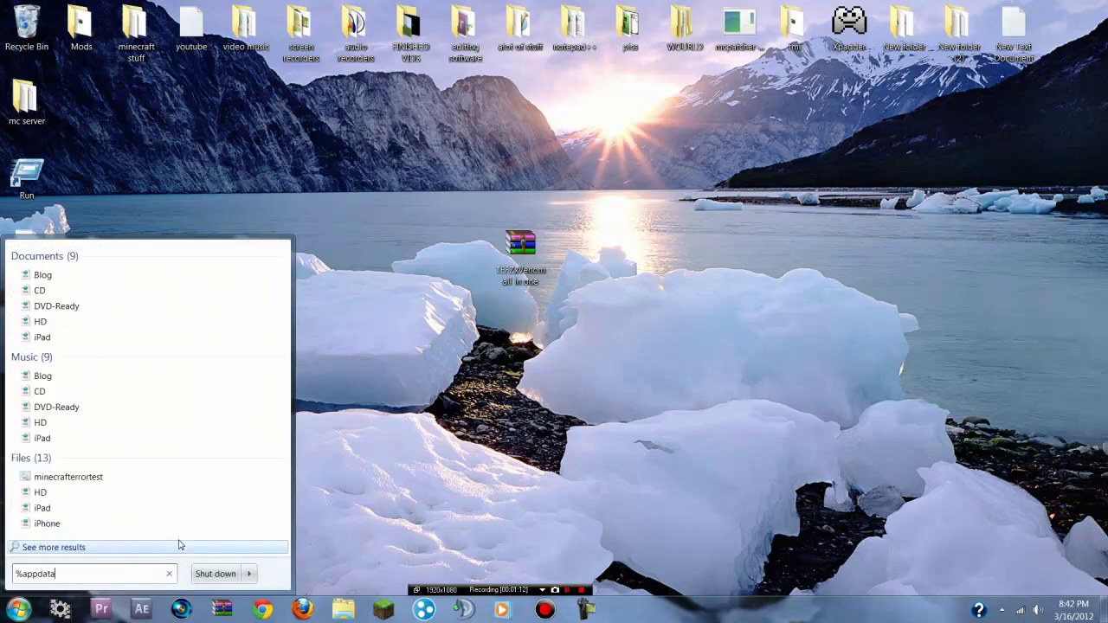
{"action": "type", "text": "%"}
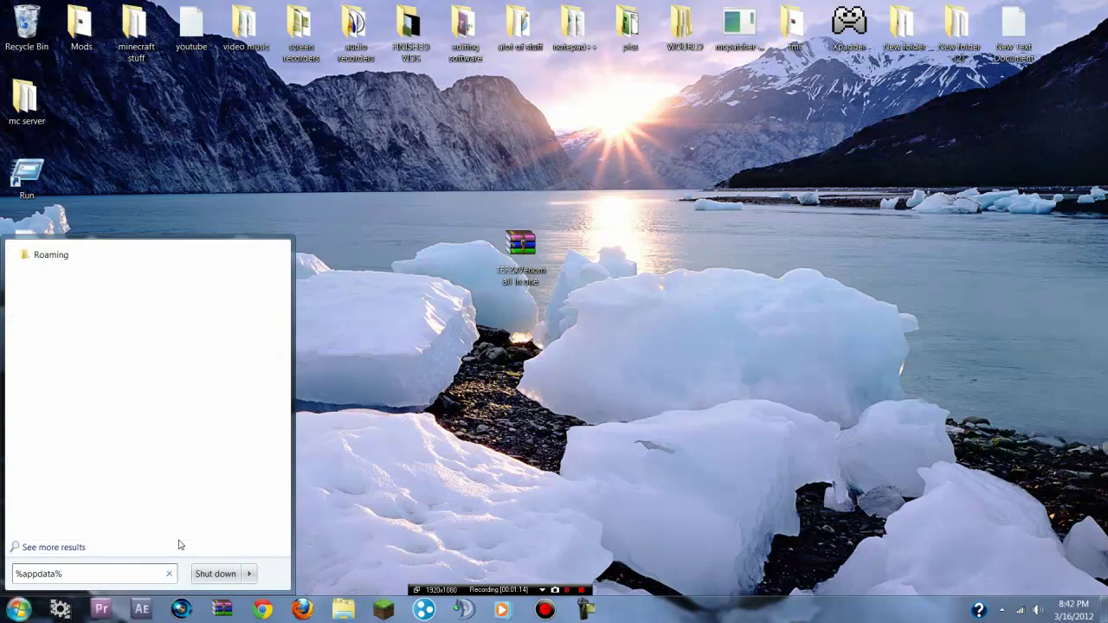
{"action": "left_click", "coordinate": [55, 262]}
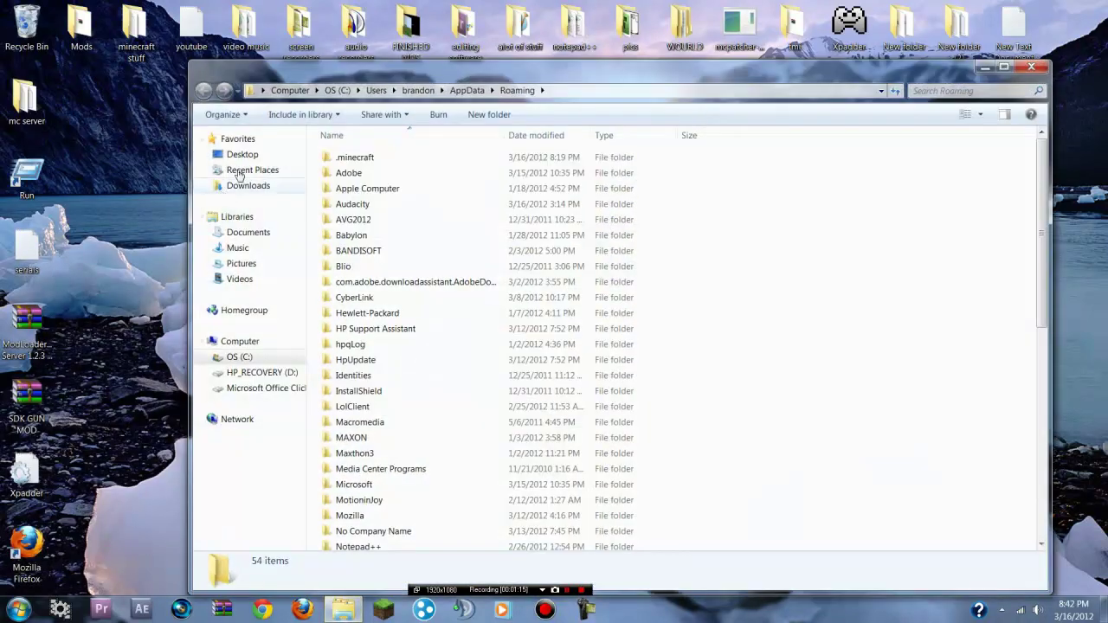
{"action": "scroll", "coordinate": [526, 292], "scroll_direction": "down", "scroll_amount": 10}
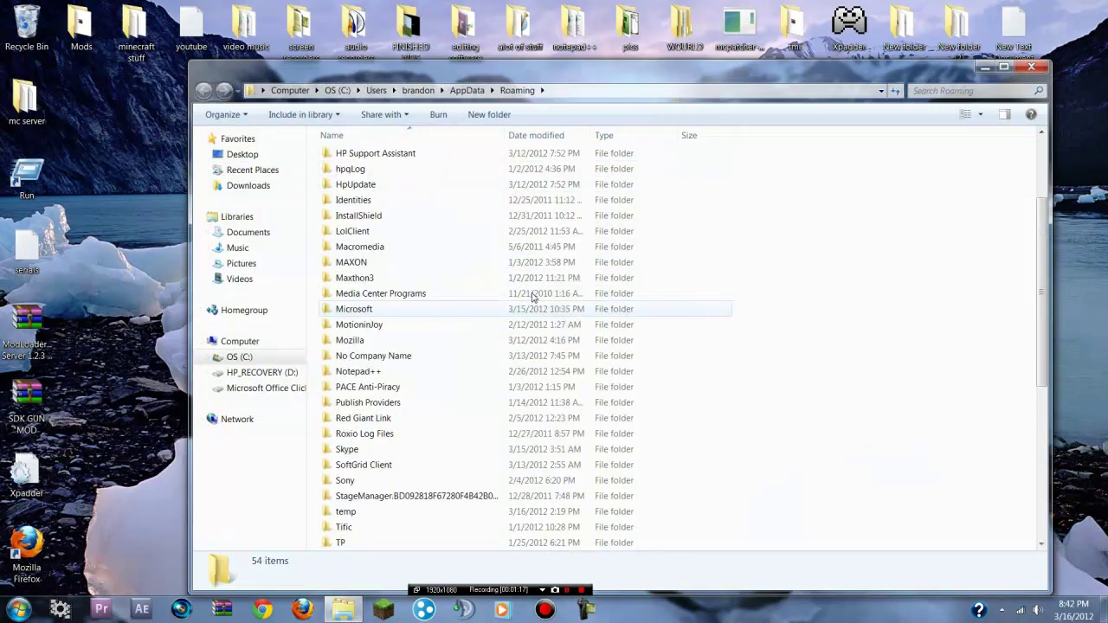
{"action": "scroll", "coordinate": [511, 360], "scroll_direction": "up", "scroll_amount": 10}
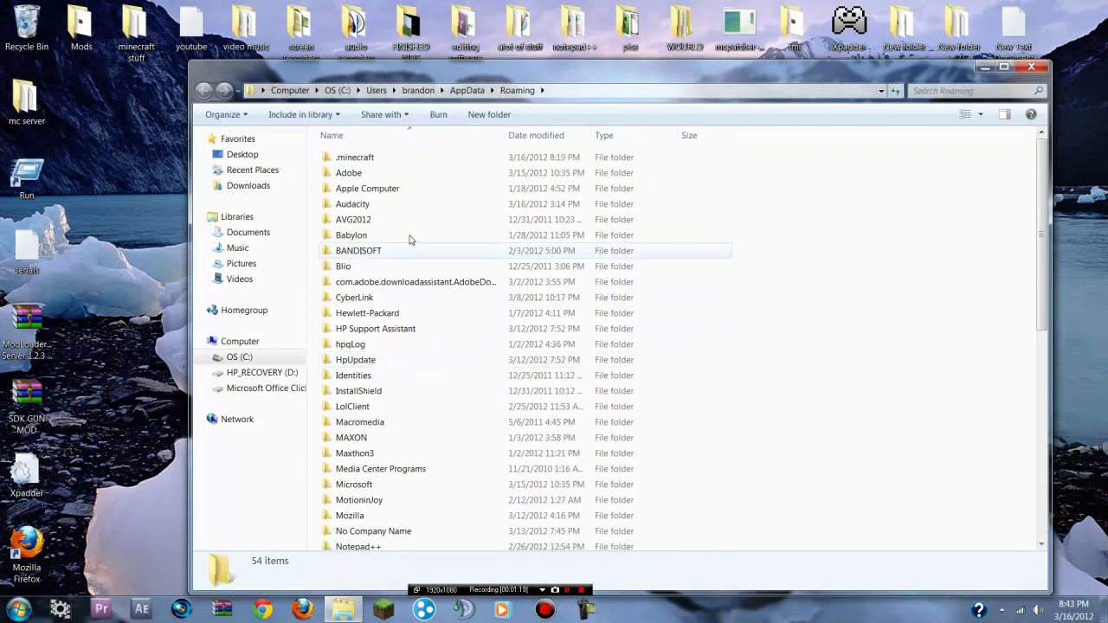
{"action": "double_click", "coordinate": [350, 158]}
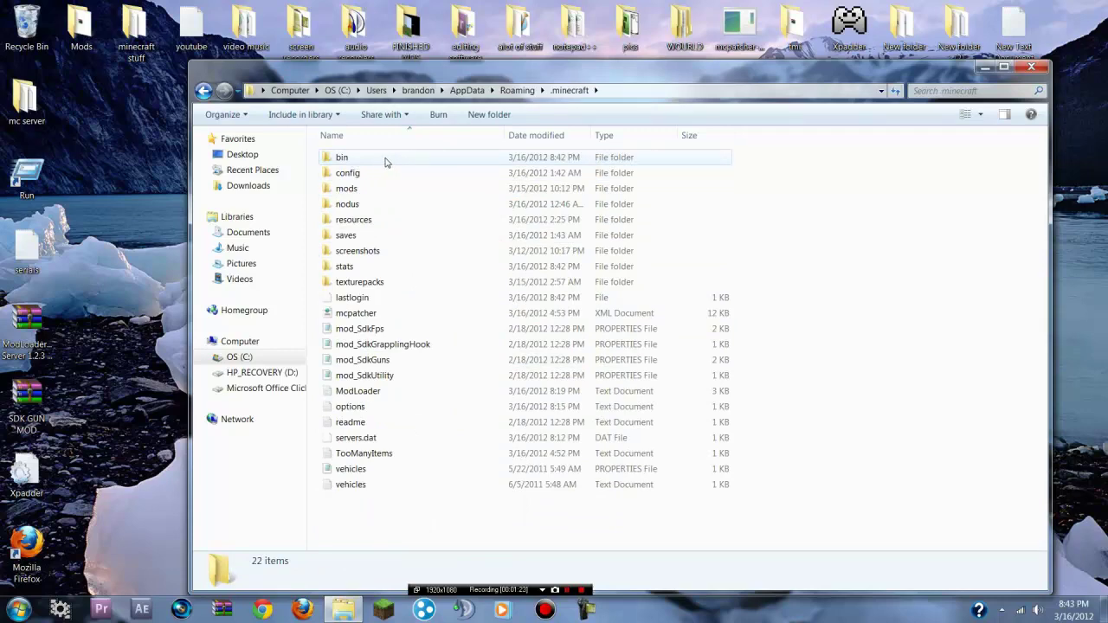
Step: Dock the bin folder on the right and the TEFZxVenom Client Modloader Mp zip on the left
{"action": "double_click", "coordinate": [377, 163]}
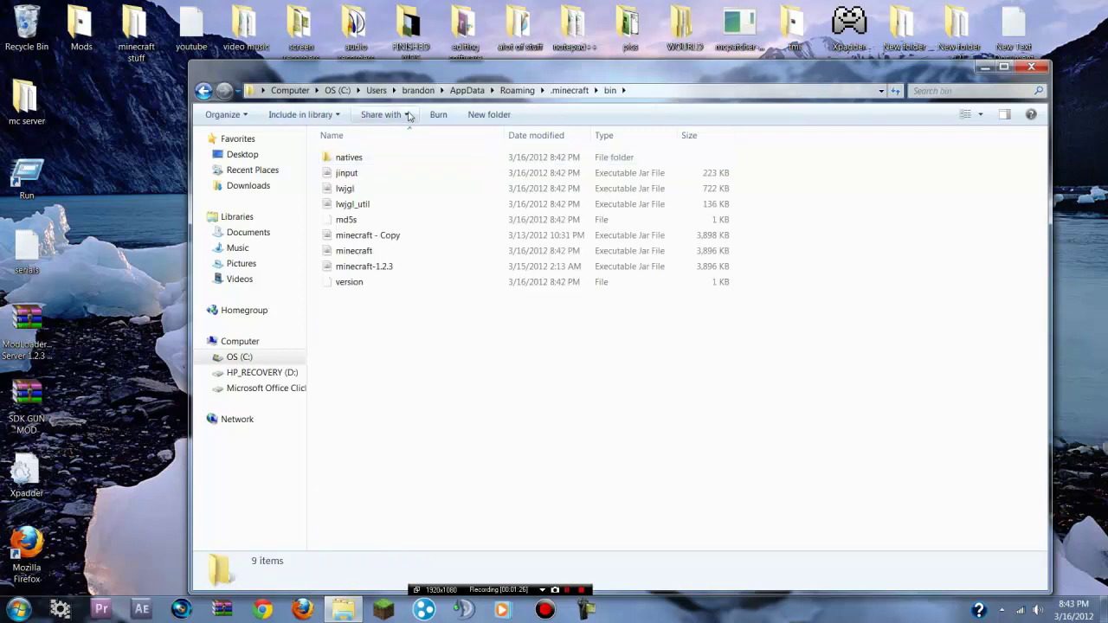
{"action": "left_click_drag", "start_coordinate": [420, 76], "coordinate": [1104, 67]}
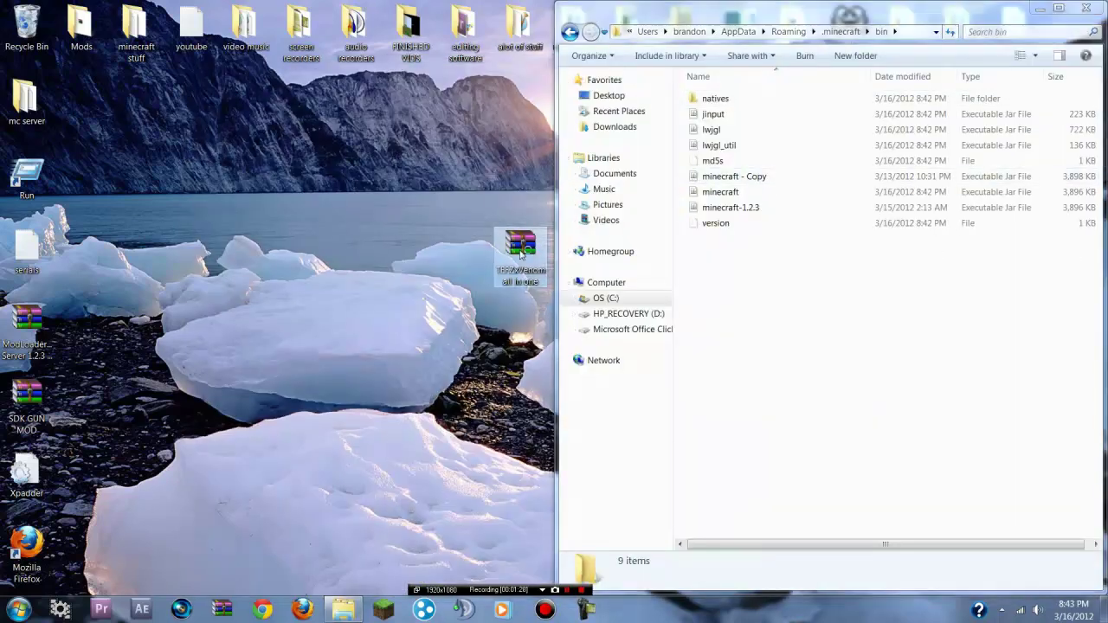
{"action": "double_click", "coordinate": [521, 246]}
{"action": "double_click", "coordinate": [374, 157]}
{"action": "double_click", "coordinate": [372, 155]}
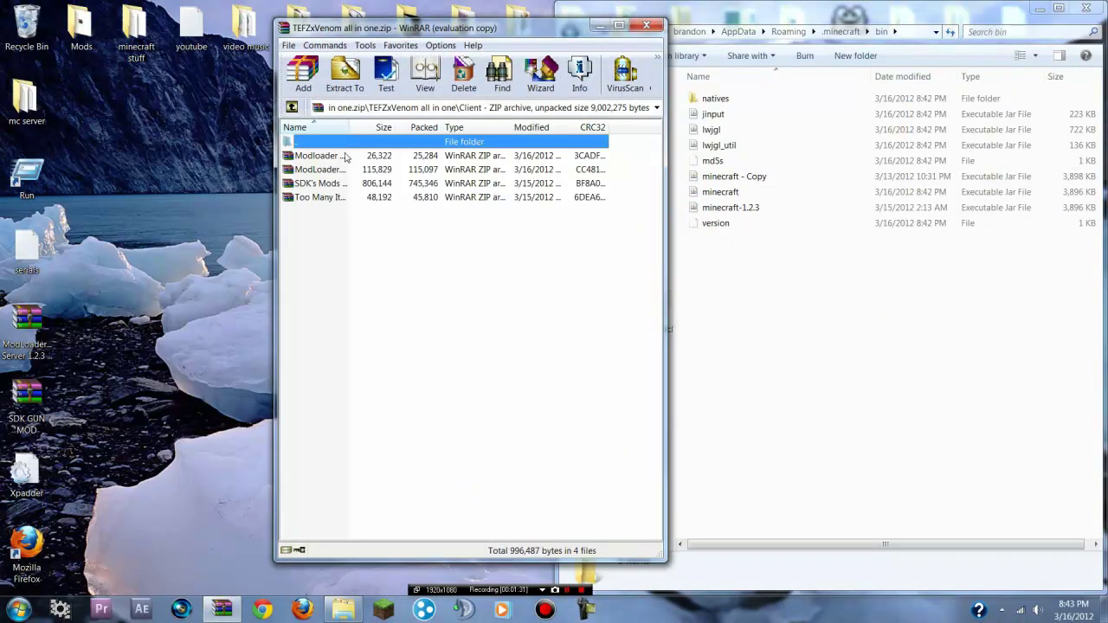
{"action": "double_click", "coordinate": [345, 156]}
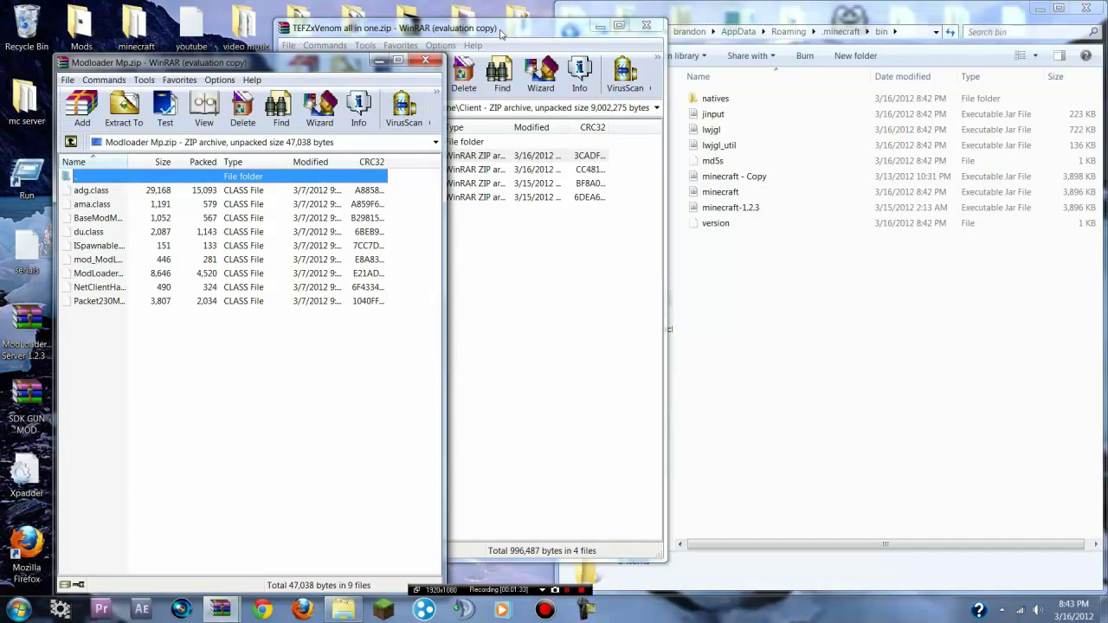
{"action": "left_click_drag", "start_coordinate": [500, 33], "coordinate": [2, 22]}
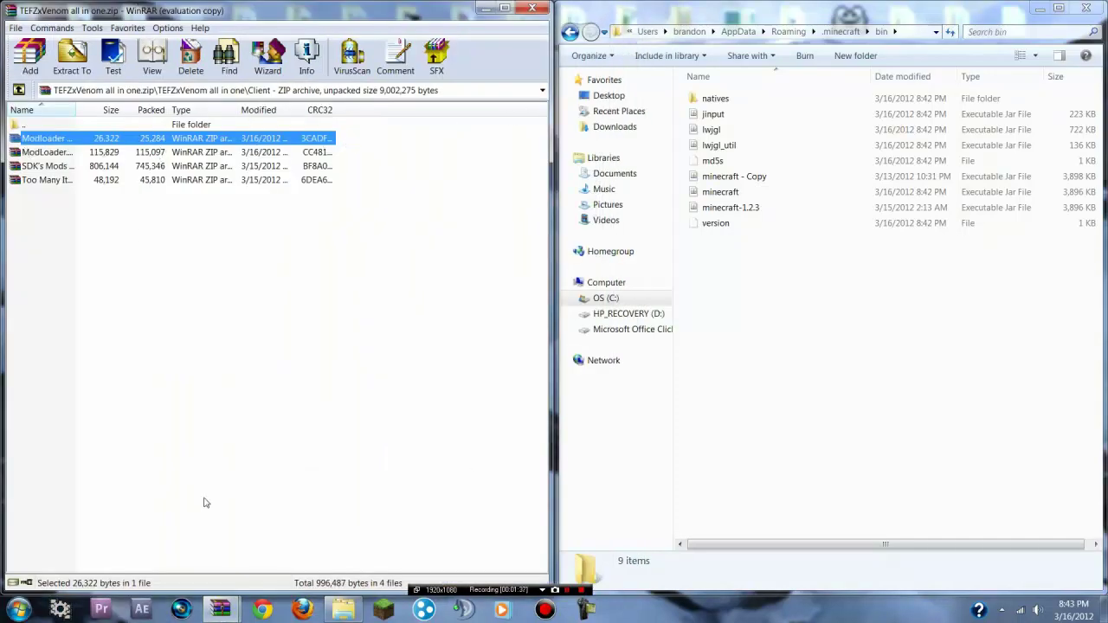
{"action": "mouse_move", "coordinate": [224, 608]}
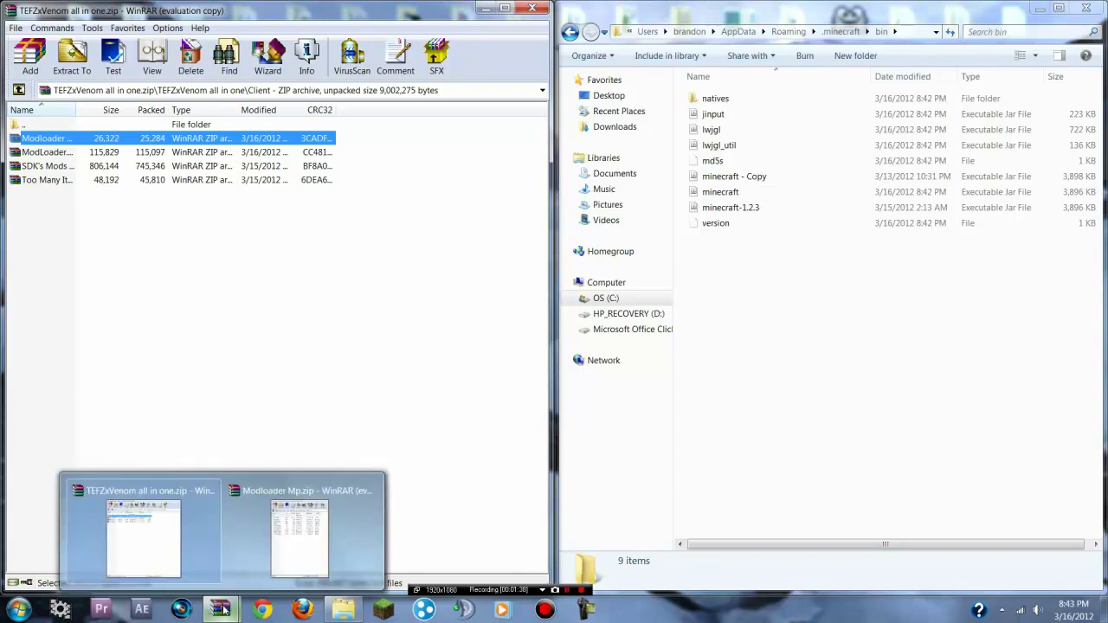
{"action": "left_click", "coordinate": [260, 541]}
{"action": "left_click", "coordinate": [232, 363]}
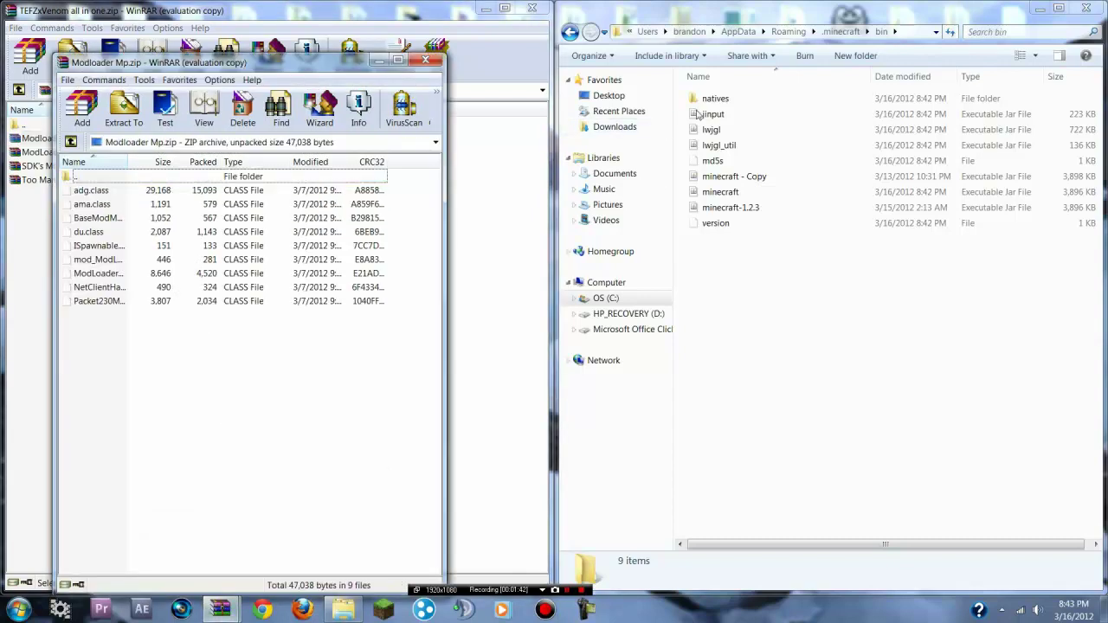
Step: Open minecraft.jar from bin with the WinRAR archiver
{"action": "left_click", "coordinate": [747, 194]}
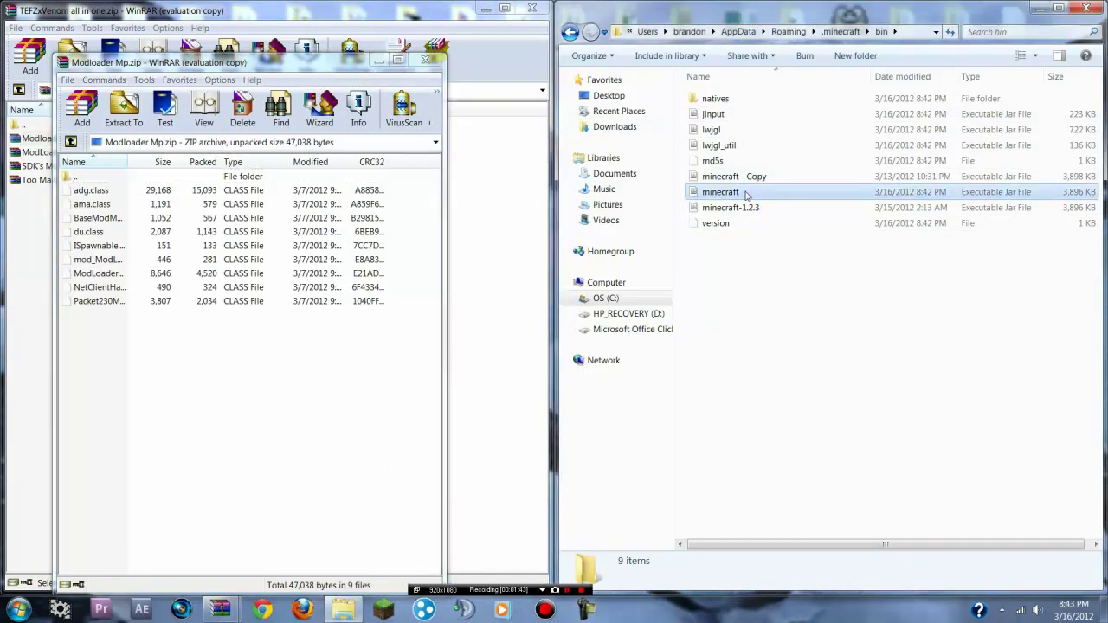
{"action": "right_click", "coordinate": [750, 194]}
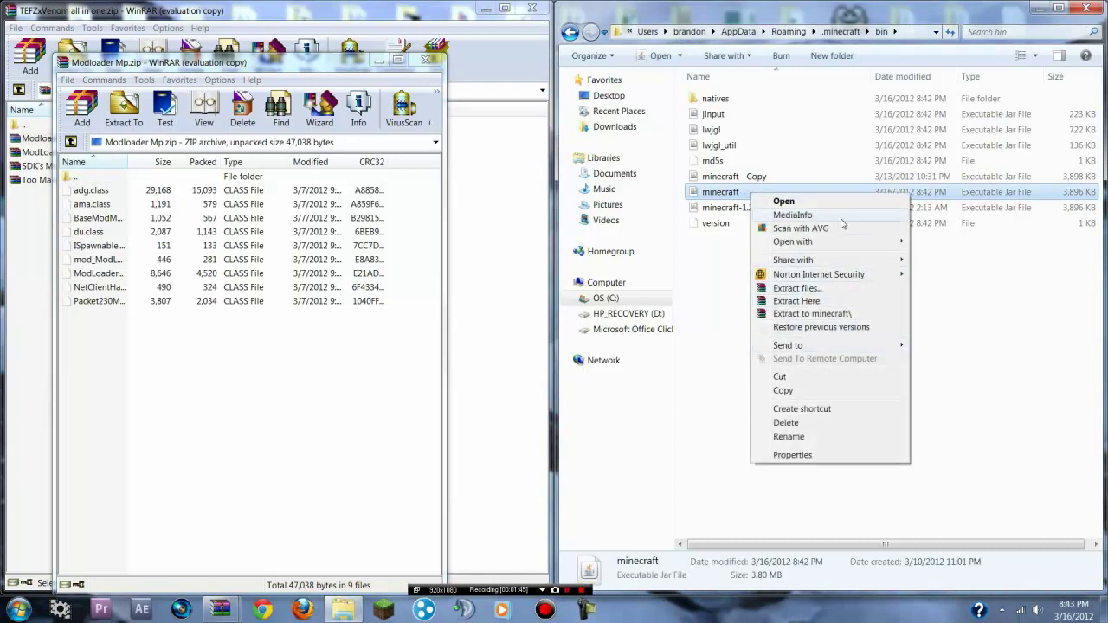
{"action": "mouse_move", "coordinate": [892, 242]}
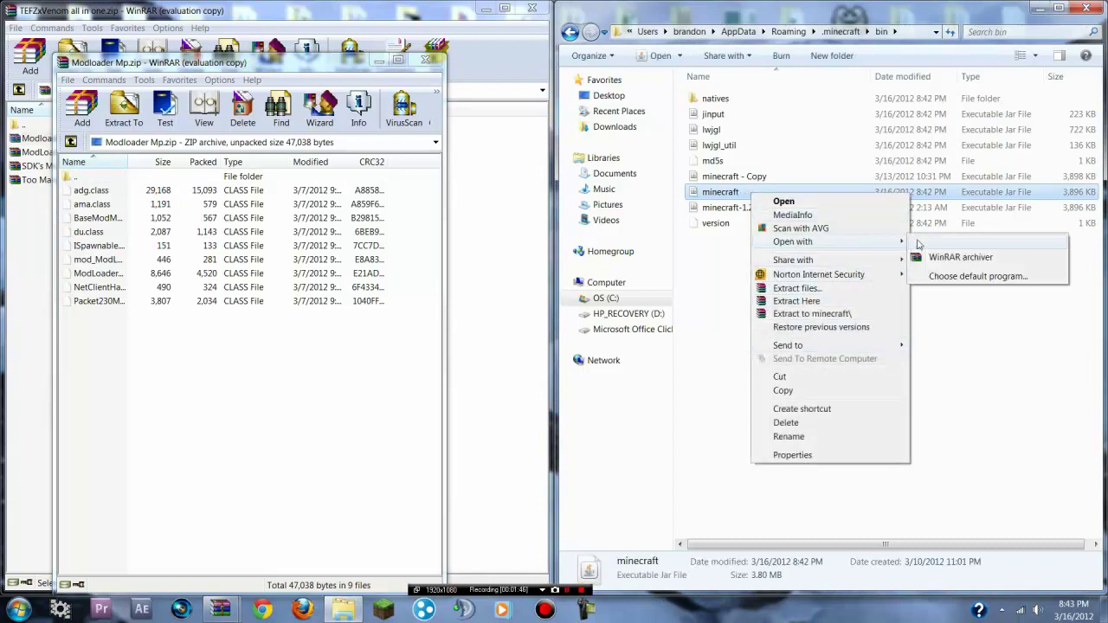
{"action": "left_click", "coordinate": [960, 257]}
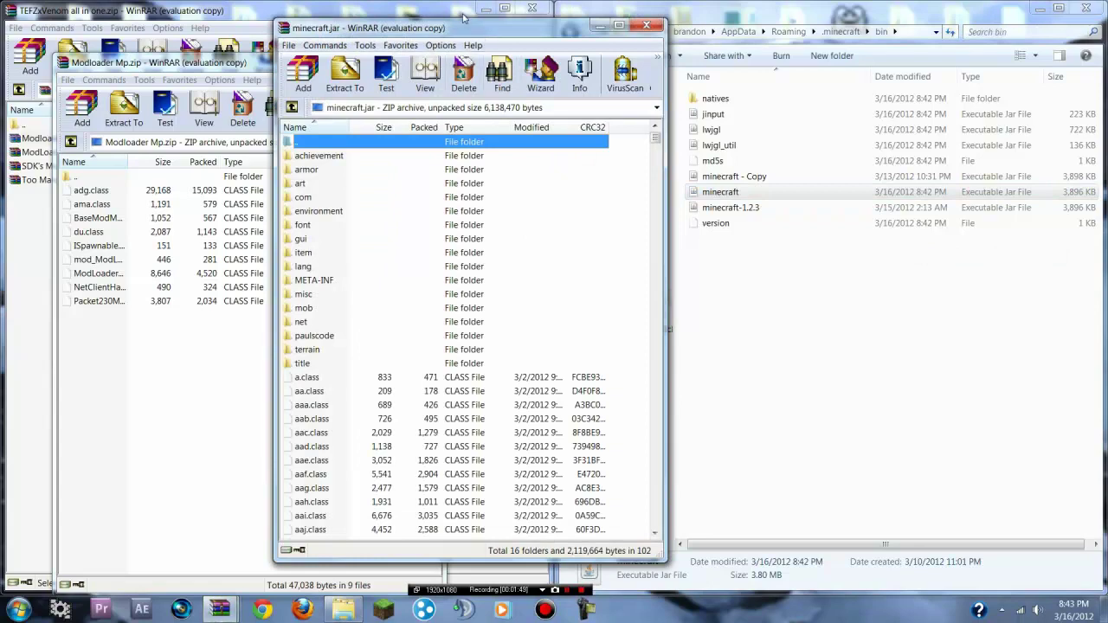
Step: Place the archives side by side and delete the META-INF folder from minecraft.jar
{"action": "left_click_drag", "start_coordinate": [463, 33], "coordinate": [1107, 26]}
{"action": "left_click_drag", "start_coordinate": [337, 63], "coordinate": [0, 69]}
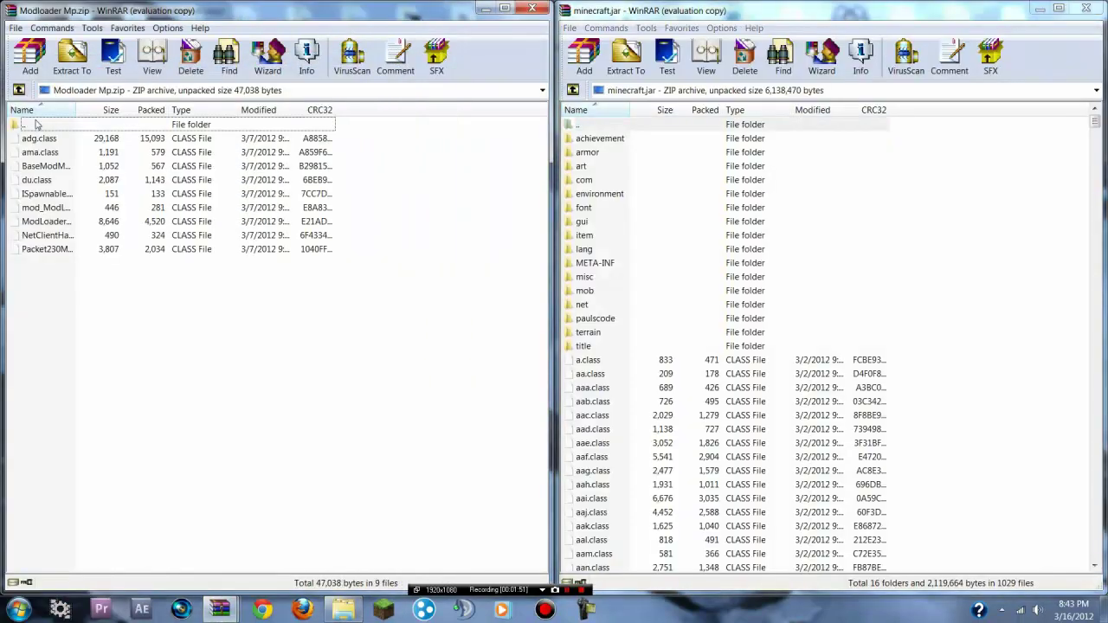
{"action": "left_click", "coordinate": [598, 264]}
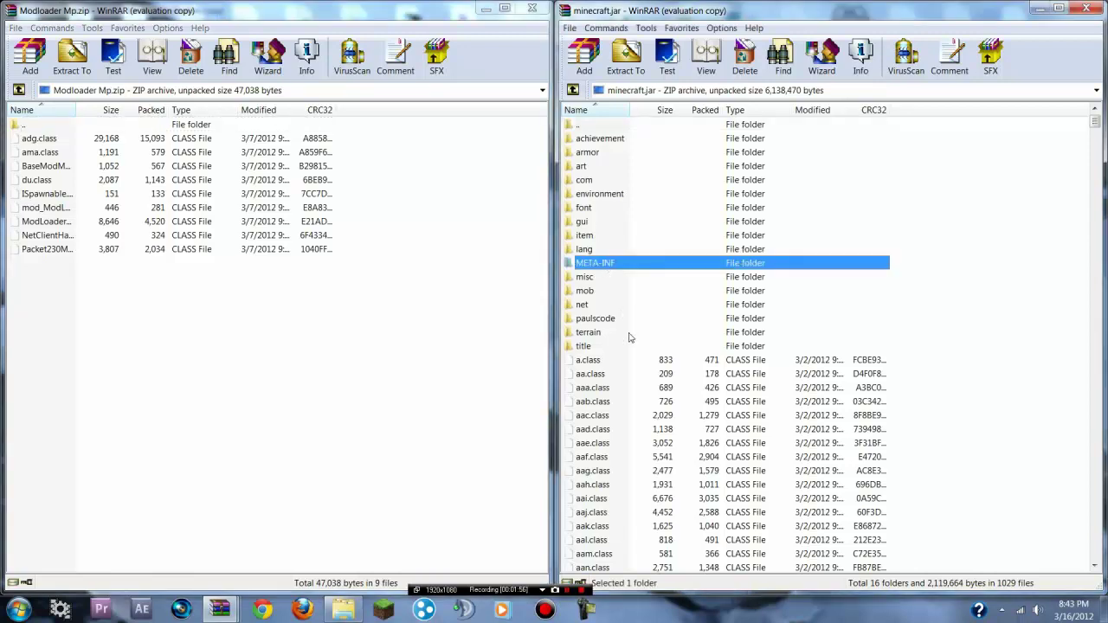
{"action": "key", "text": "Delete"}
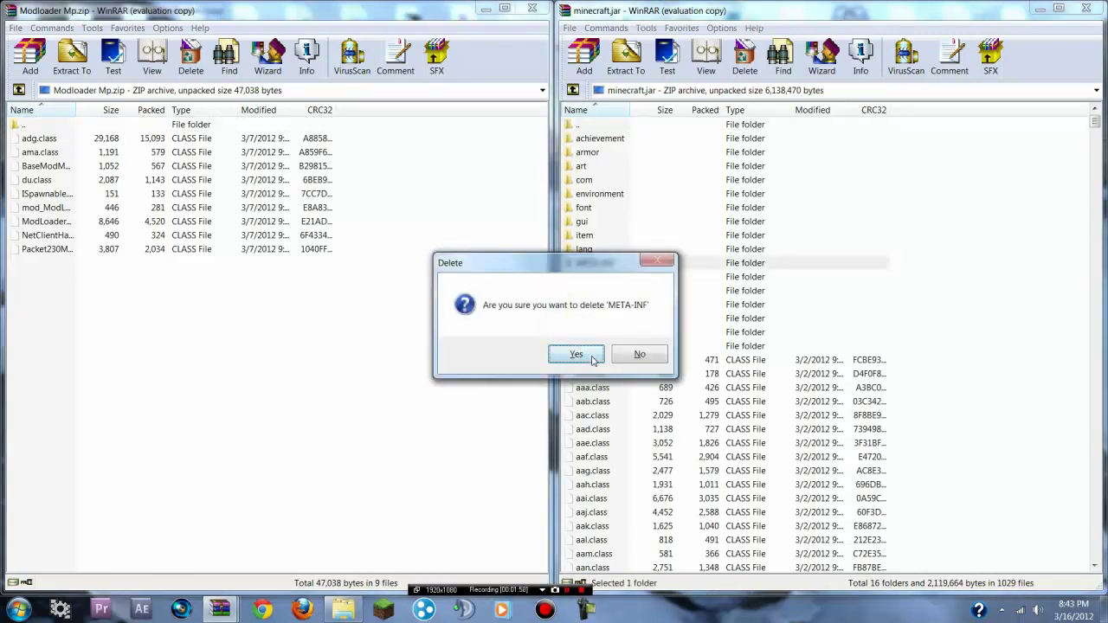
{"action": "left_click", "coordinate": [577, 355]}
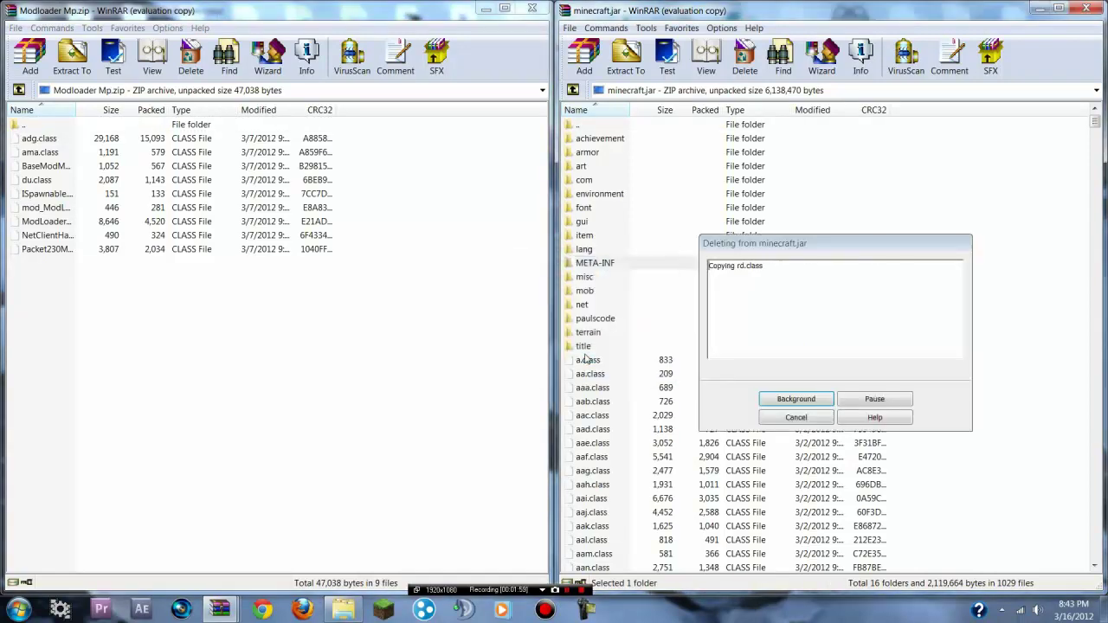
Step: Add all nine Modloader Mp class files into minecraft.jar
{"action": "left_click", "coordinate": [482, 351]}
{"action": "mouse_move", "coordinate": [100, 357]}
{"action": "left_mouse_down"}
{"action": "mouse_move", "coordinate": [55, 132]}
{"action": "mouse_move", "coordinate": [534, 329]}
{"action": "mouse_move", "coordinate": [750, 460]}
{"action": "mouse_move", "coordinate": [712, 445]}
{"action": "mouse_move", "coordinate": [700, 258]}
{"action": "mouse_move", "coordinate": [286, 240]}
{"action": "left_mouse_up"}
{"action": "left_click_drag", "start_coordinate": [860, 259], "coordinate": [966, 239]}
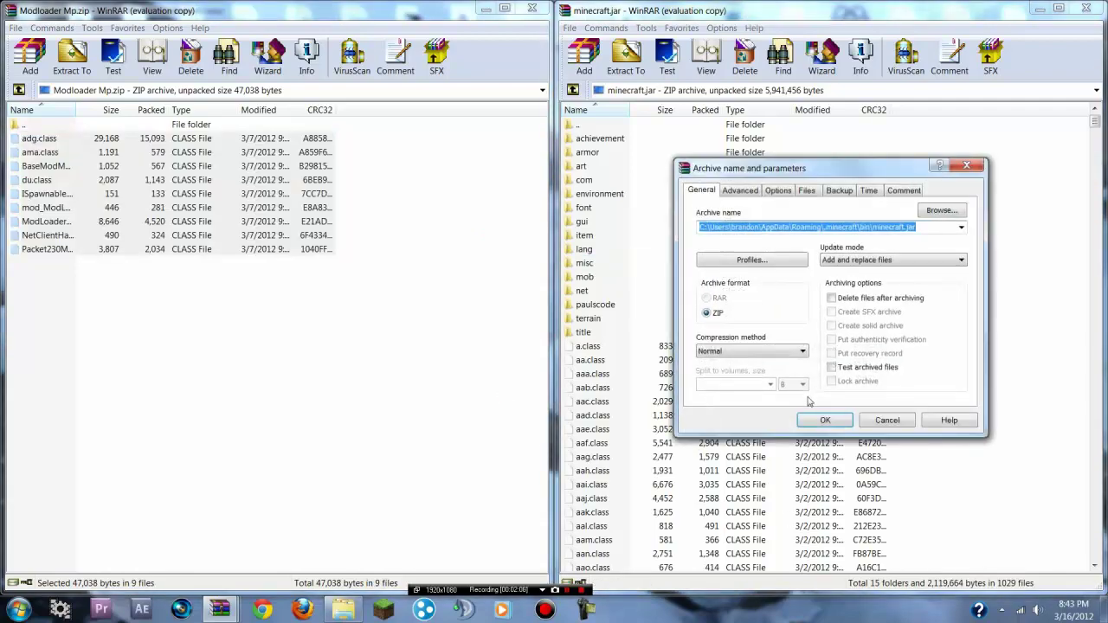
{"action": "left_click", "coordinate": [812, 404]}
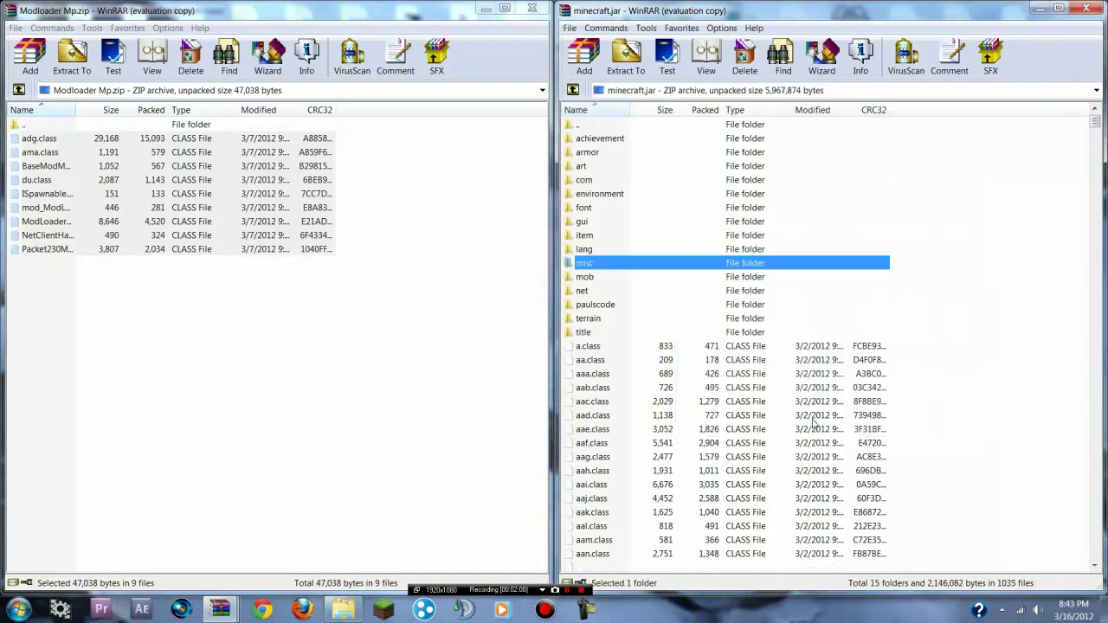
Step: Add the ModLoader.zip class files into minecraft.jar, bringing it to 1041 files
{"action": "left_click", "coordinate": [531, 8]}
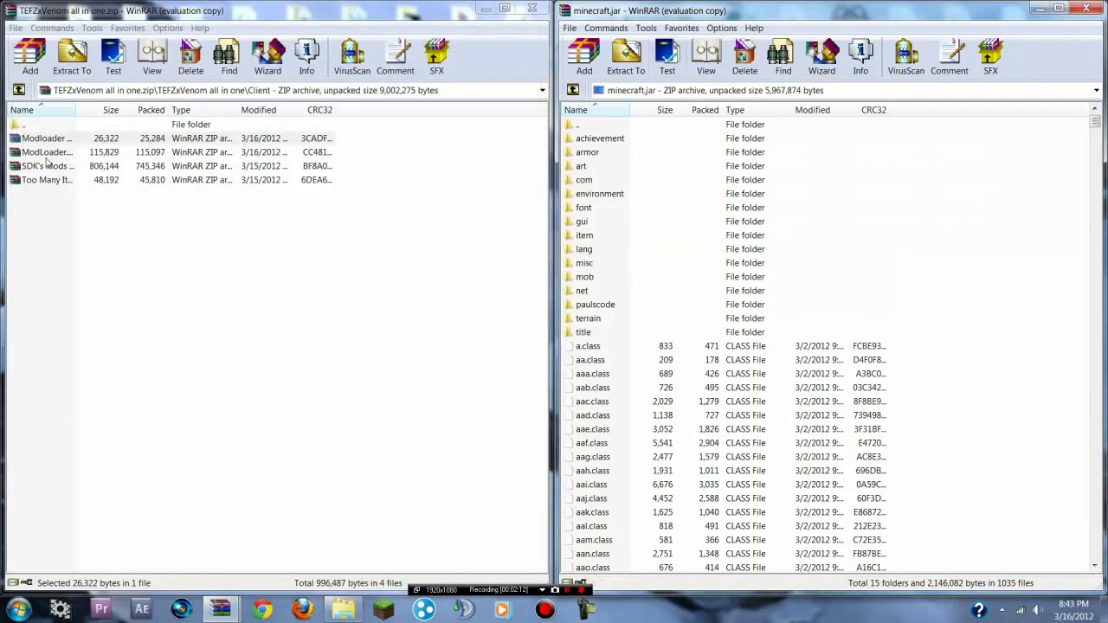
{"action": "left_click", "coordinate": [58, 153]}
{"action": "left_click", "coordinate": [50, 152]}
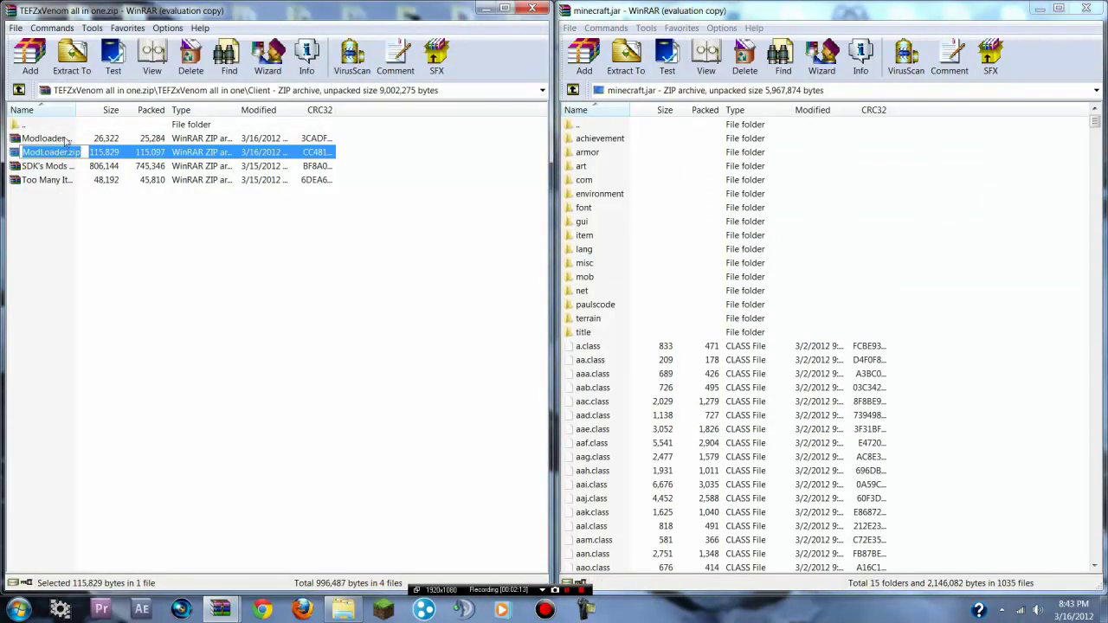
{"action": "left_click", "coordinate": [185, 153]}
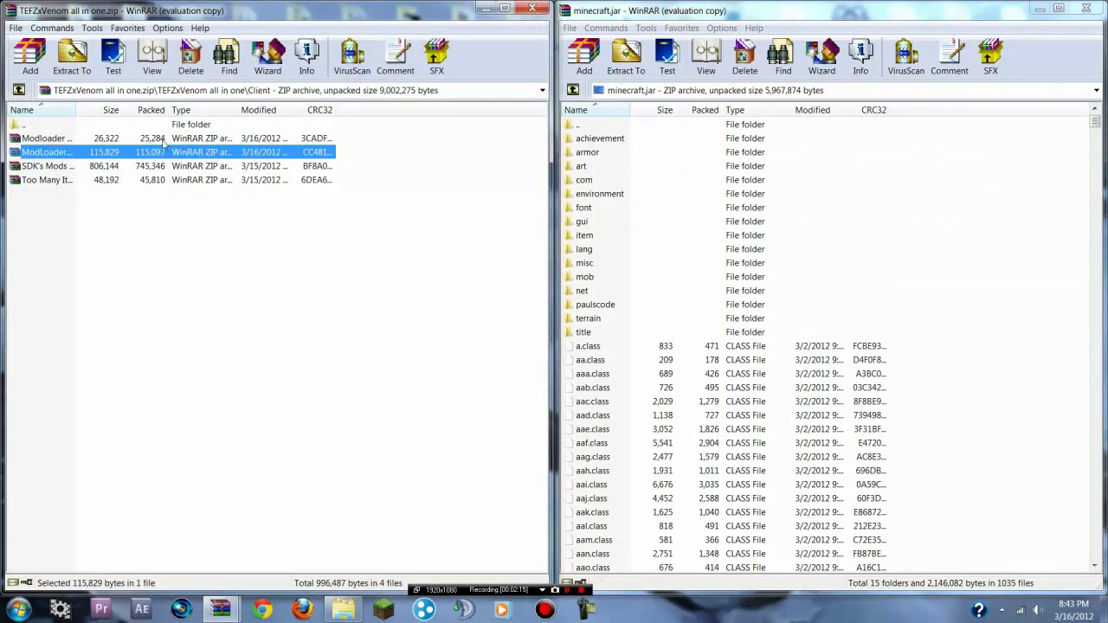
{"action": "double_click", "coordinate": [92, 154]}
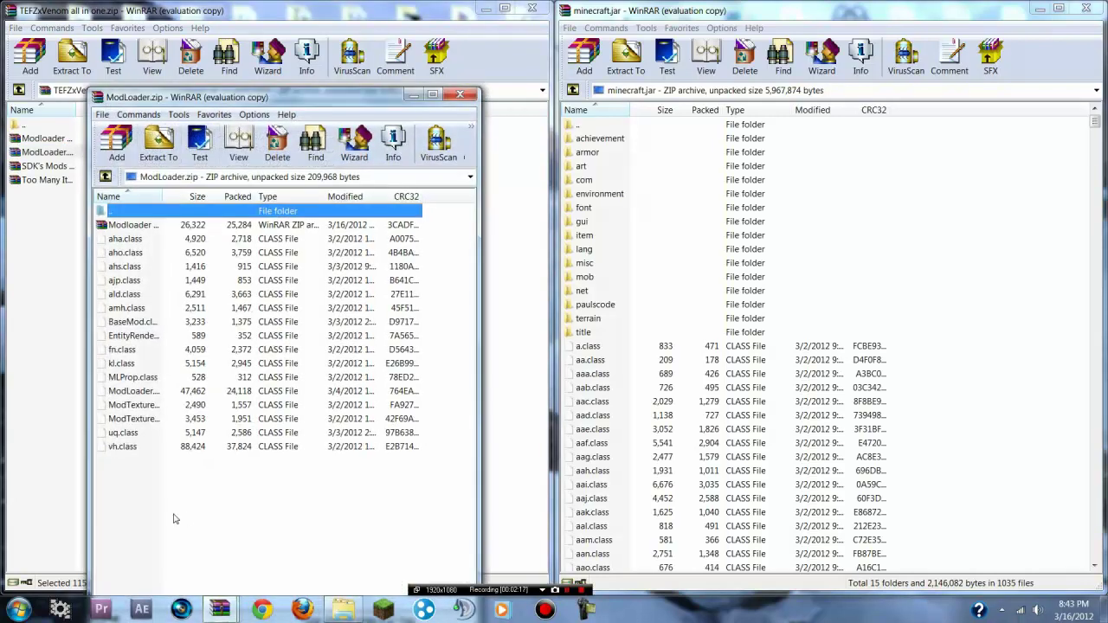
{"action": "mouse_move", "coordinate": [156, 510]}
{"action": "left_mouse_down"}
{"action": "mouse_move", "coordinate": [314, 512]}
{"action": "mouse_move", "coordinate": [387, 400]}
{"action": "mouse_move", "coordinate": [374, 236]}
{"action": "mouse_move", "coordinate": [337, 249]}
{"action": "left_mouse_up"}
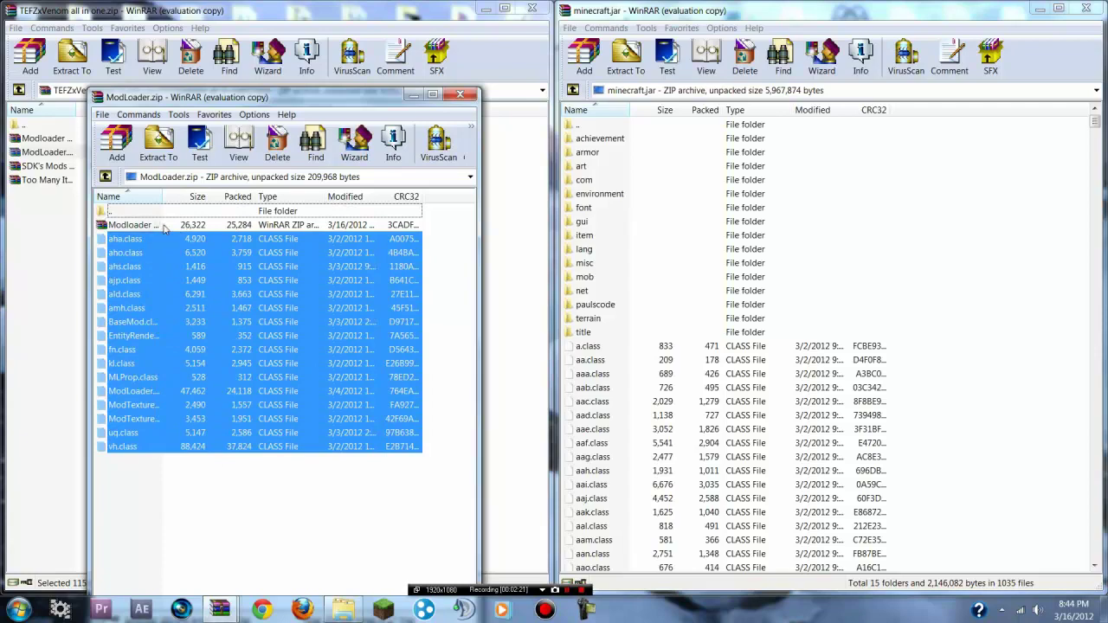
{"action": "mouse_move", "coordinate": [163, 240]}
{"action": "left_mouse_down"}
{"action": "mouse_move", "coordinate": [405, 353]}
{"action": "mouse_move", "coordinate": [678, 408]}
{"action": "mouse_move", "coordinate": [789, 462]}
{"action": "left_mouse_up"}
{"action": "left_click", "coordinate": [797, 421]}
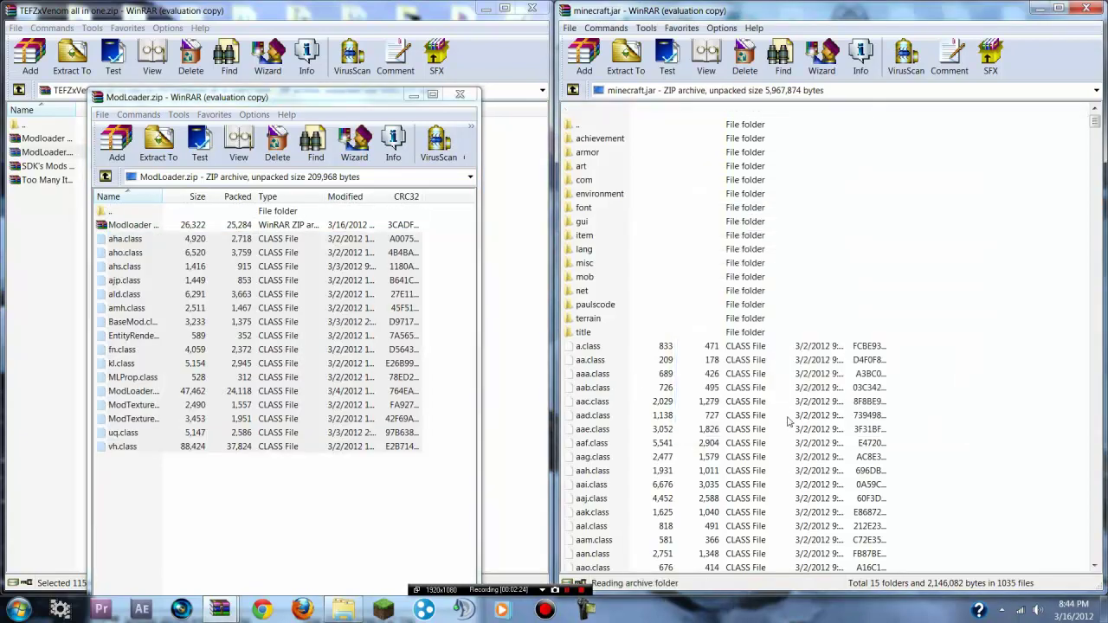
Step: Close the Modloader archives and open SDK's Mods 1.2.3 v1.zip
{"action": "double_click", "coordinate": [308, 226]}
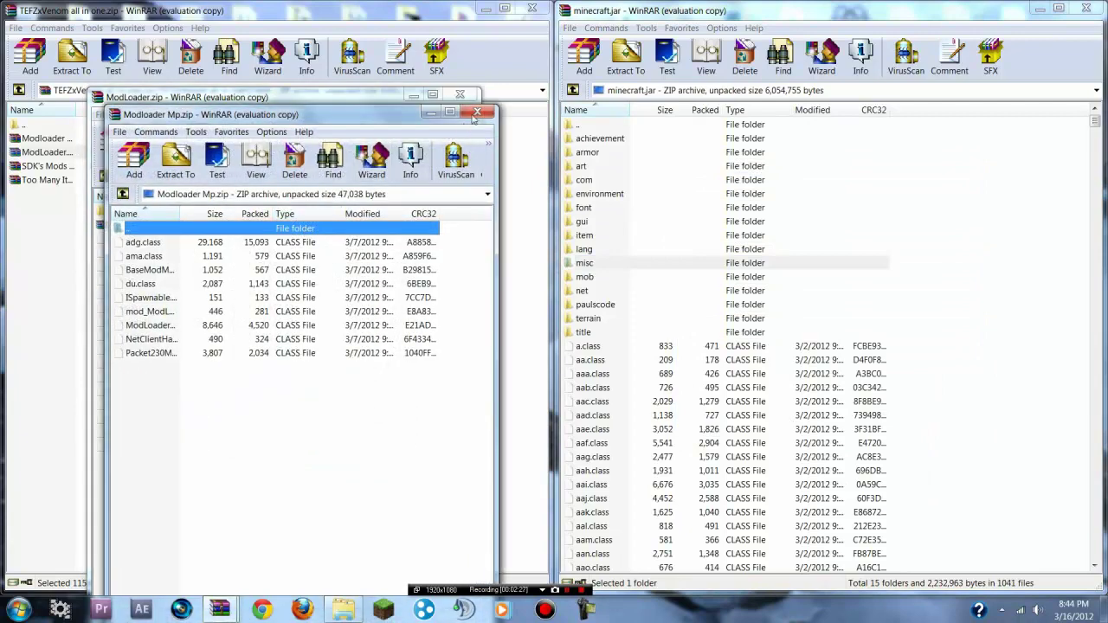
{"action": "left_click", "coordinate": [475, 114]}
{"action": "left_click", "coordinate": [464, 96]}
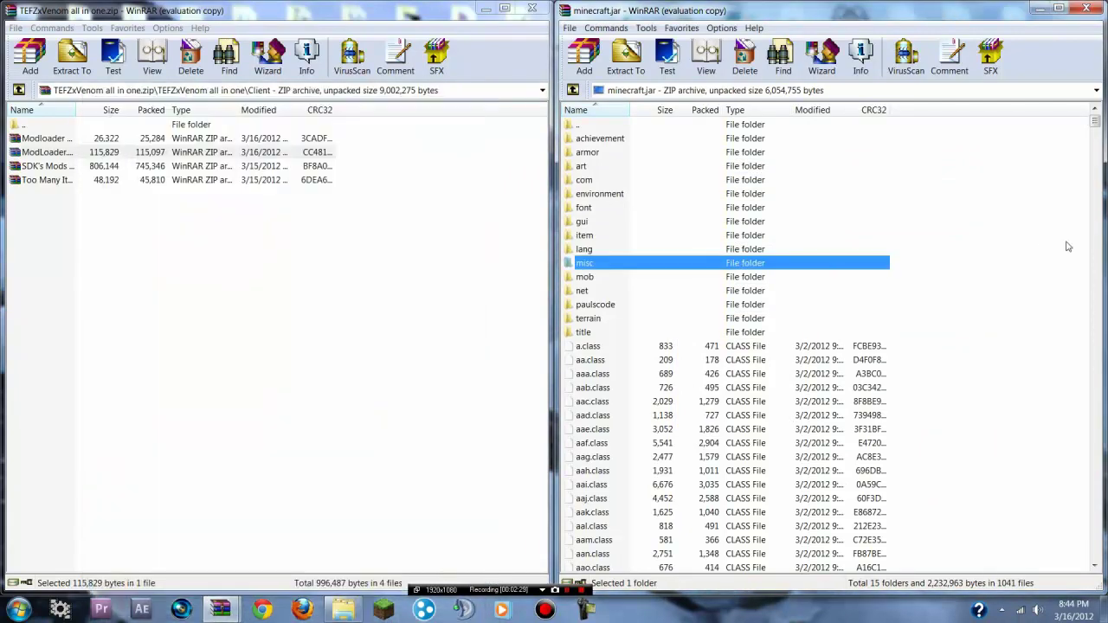
{"action": "double_click", "coordinate": [85, 166]}
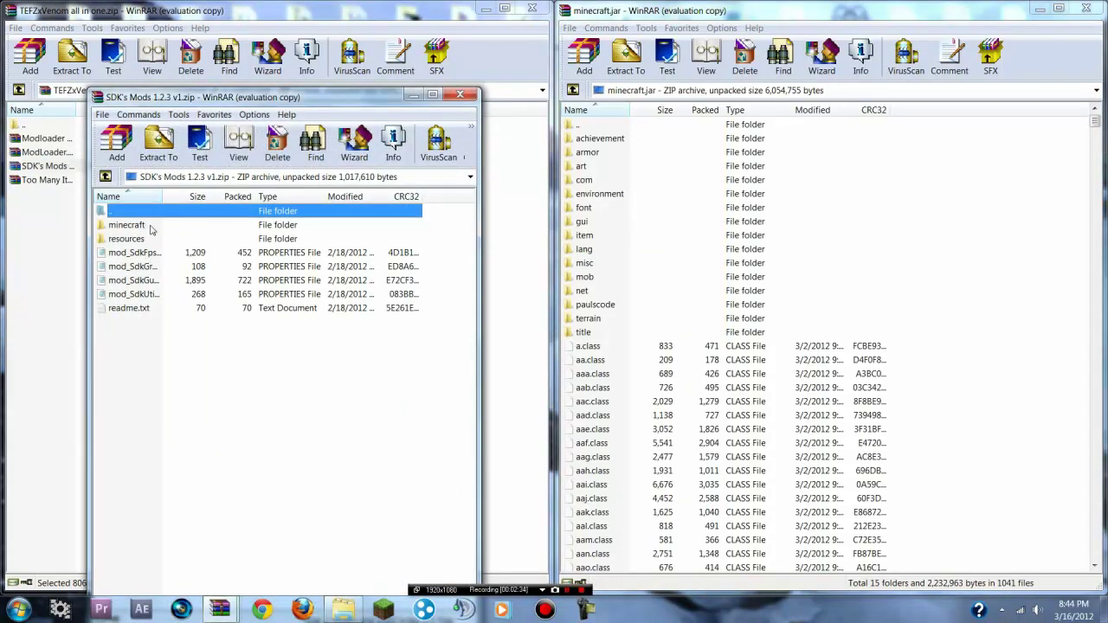
Step: Copy every file from the SDK minecraft folder into minecraft.jar (1172 files), then close the archive
{"action": "double_click", "coordinate": [150, 227]}
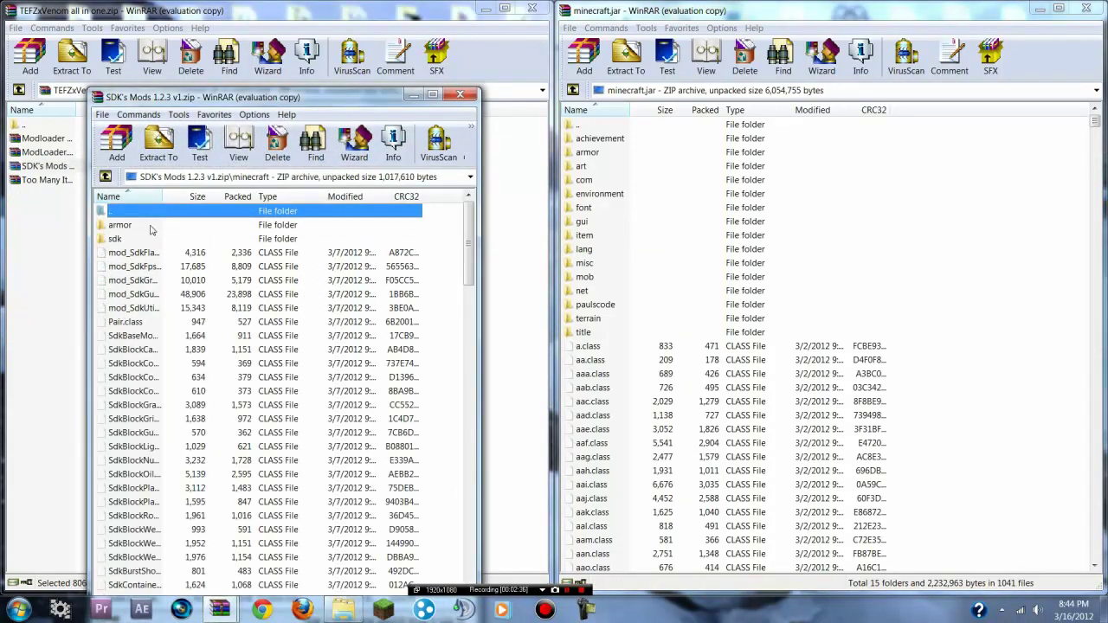
{"action": "left_click", "coordinate": [336, 283]}
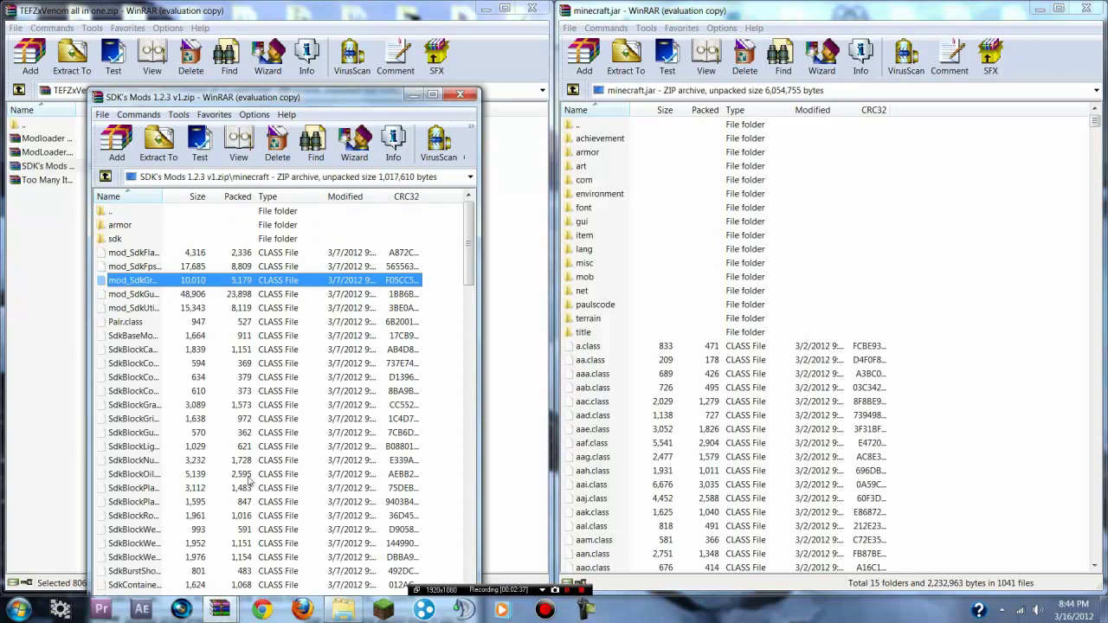
{"action": "key", "text": "ctrl+a"}
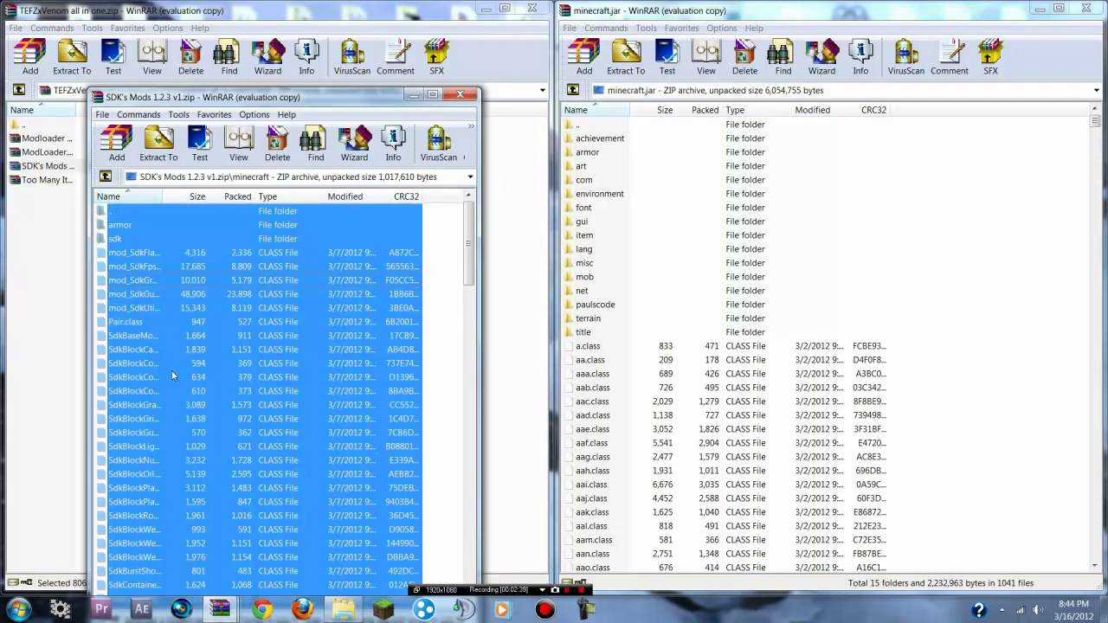
{"action": "mouse_move", "coordinate": [183, 280]}
{"action": "left_mouse_down"}
{"action": "mouse_move", "coordinate": [667, 298]}
{"action": "mouse_move", "coordinate": [797, 399]}
{"action": "left_mouse_up"}
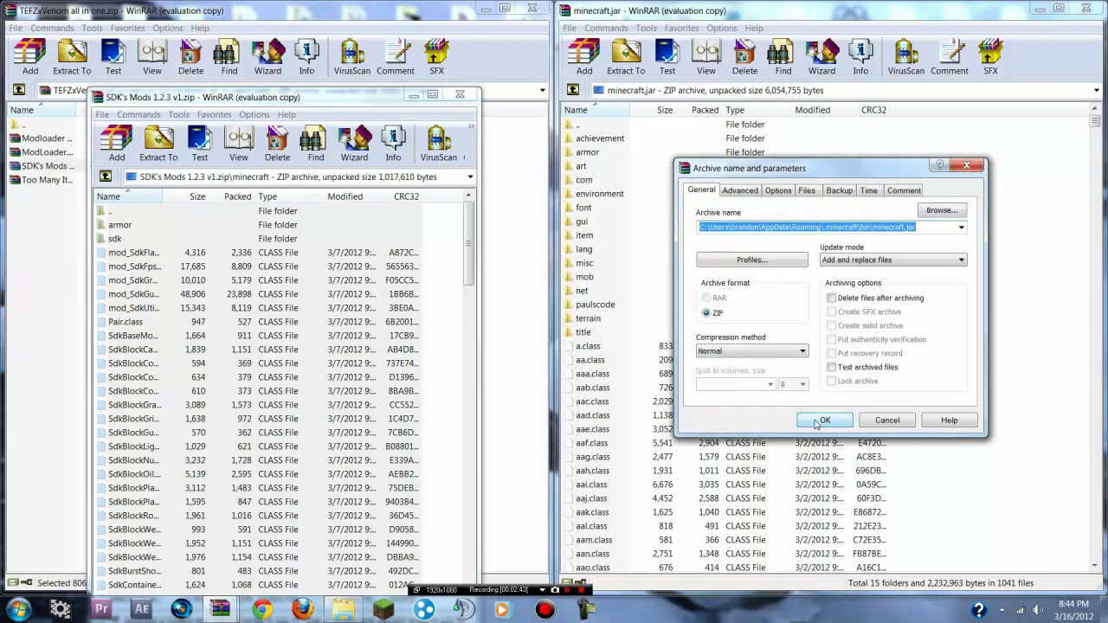
{"action": "left_click", "coordinate": [810, 422]}
{"action": "left_click", "coordinate": [1026, 312]}
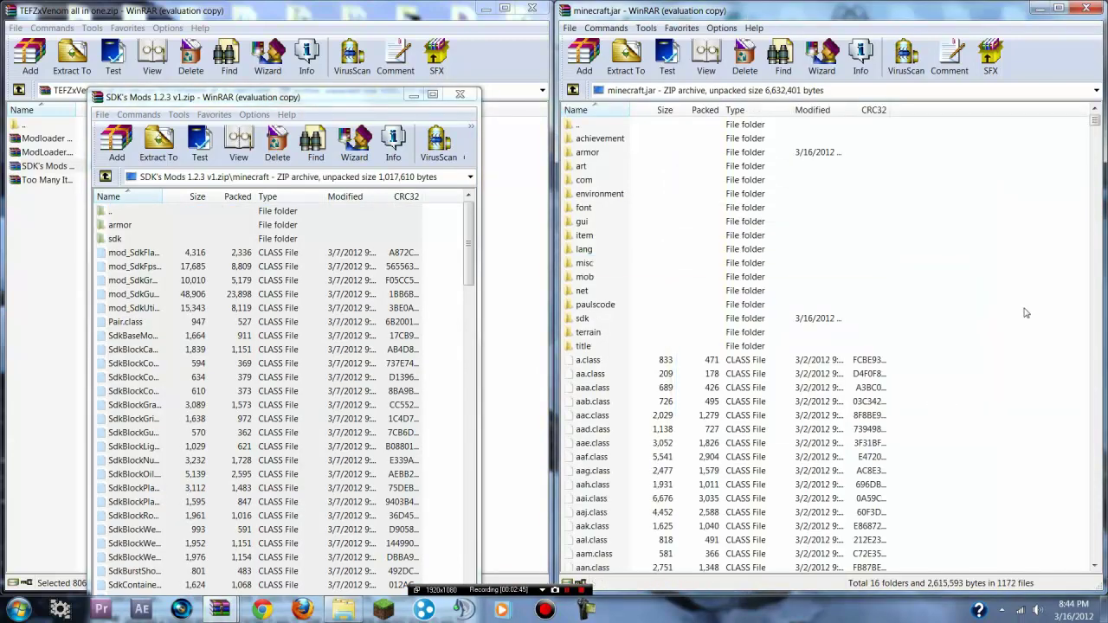
{"action": "left_click", "coordinate": [460, 93]}
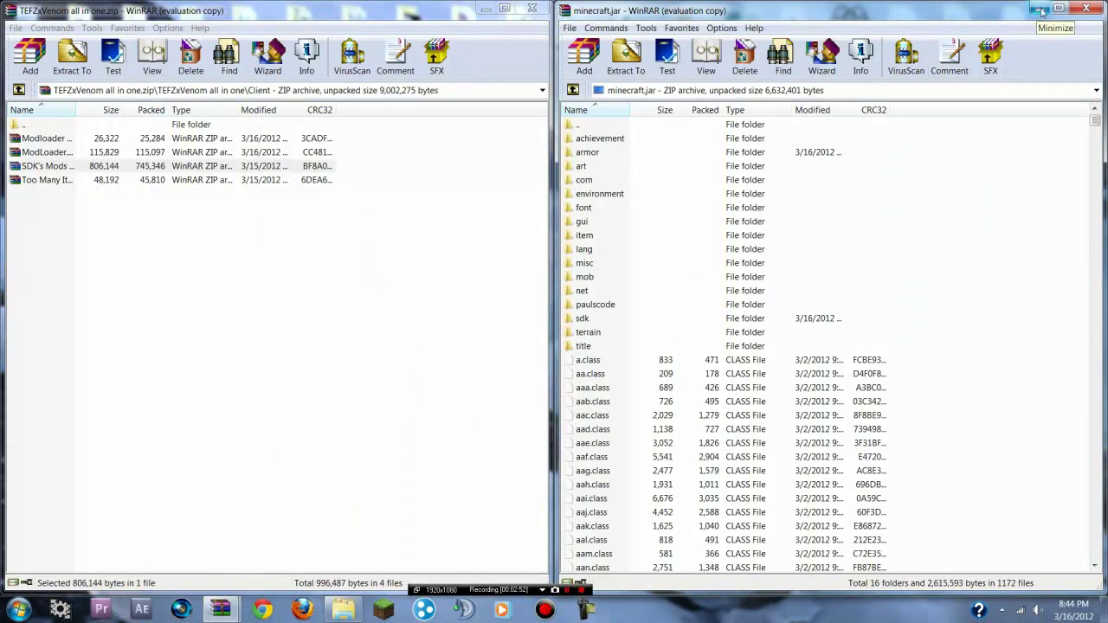
Step: Reopen SDK's Mods 1.2.3 v1.zip and compare its resources folder with the one in .minecraft
{"action": "left_click", "coordinate": [1042, 10]}
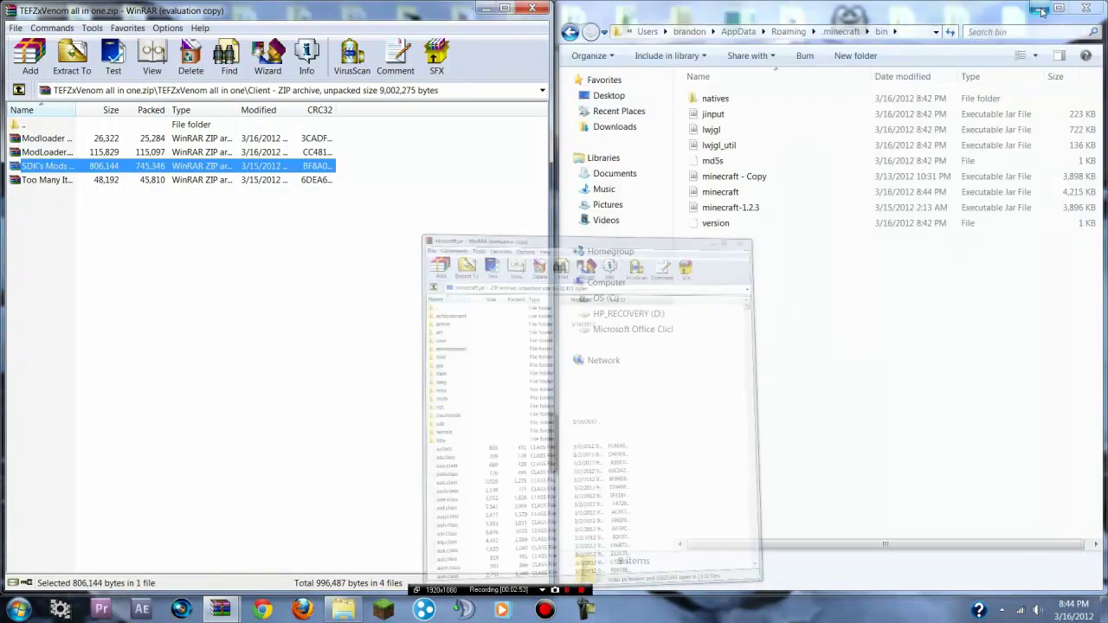
{"action": "left_click", "coordinate": [228, 272]}
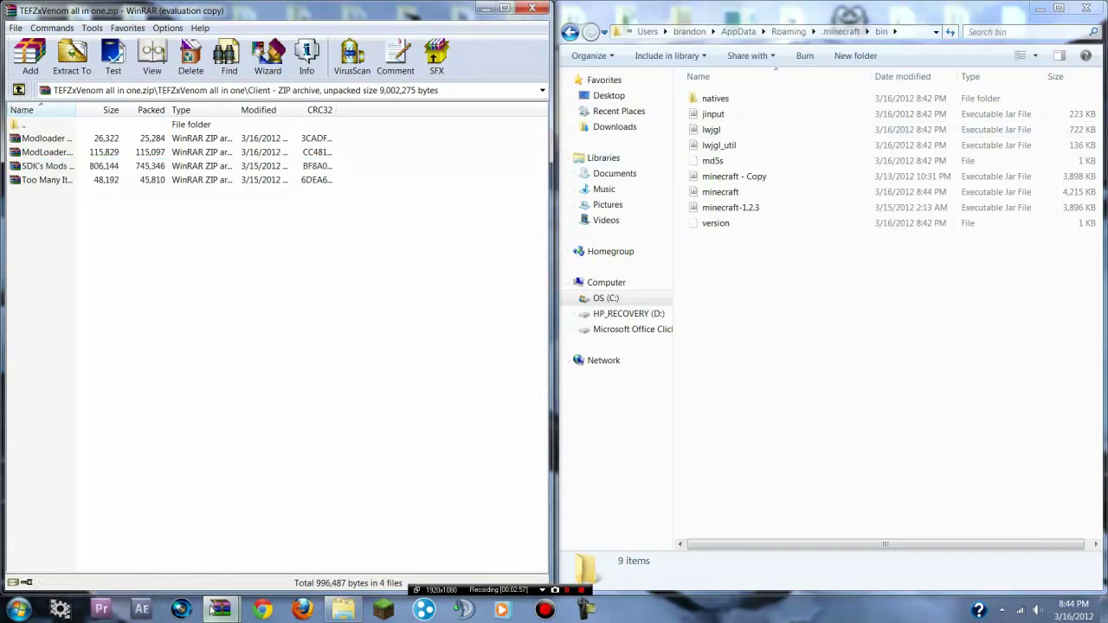
{"action": "mouse_move", "coordinate": [216, 608]}
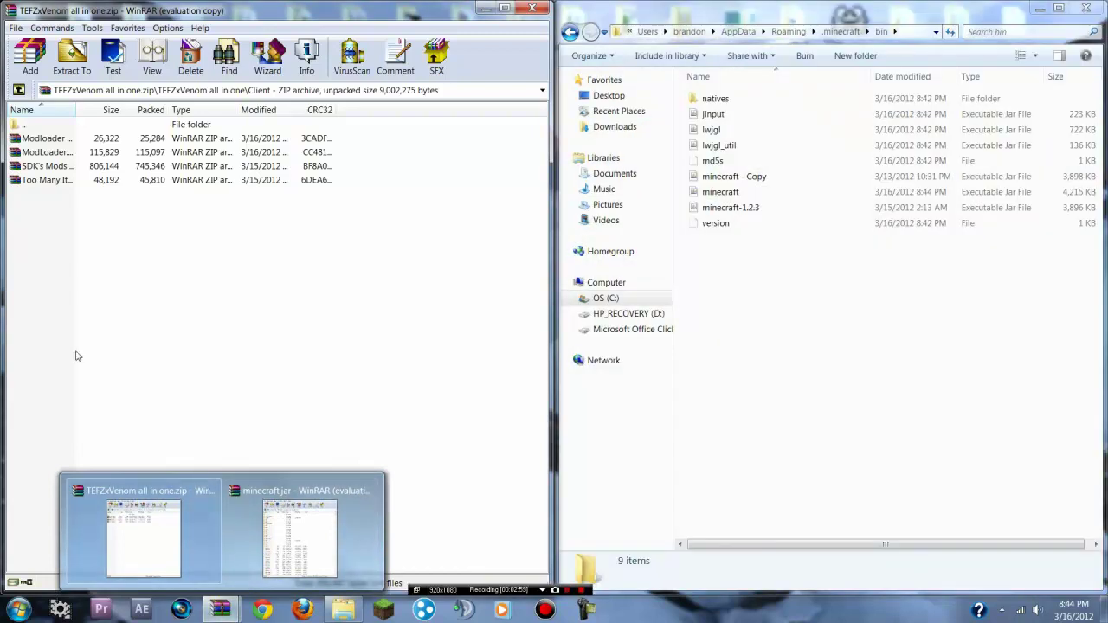
{"action": "double_click", "coordinate": [76, 168]}
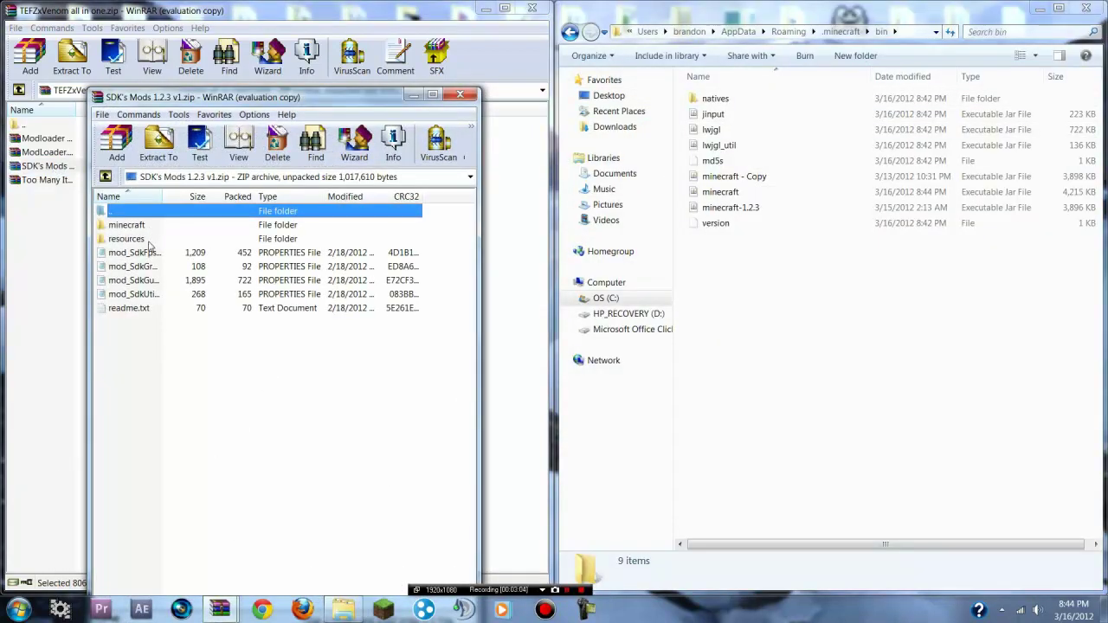
{"action": "double_click", "coordinate": [149, 240]}
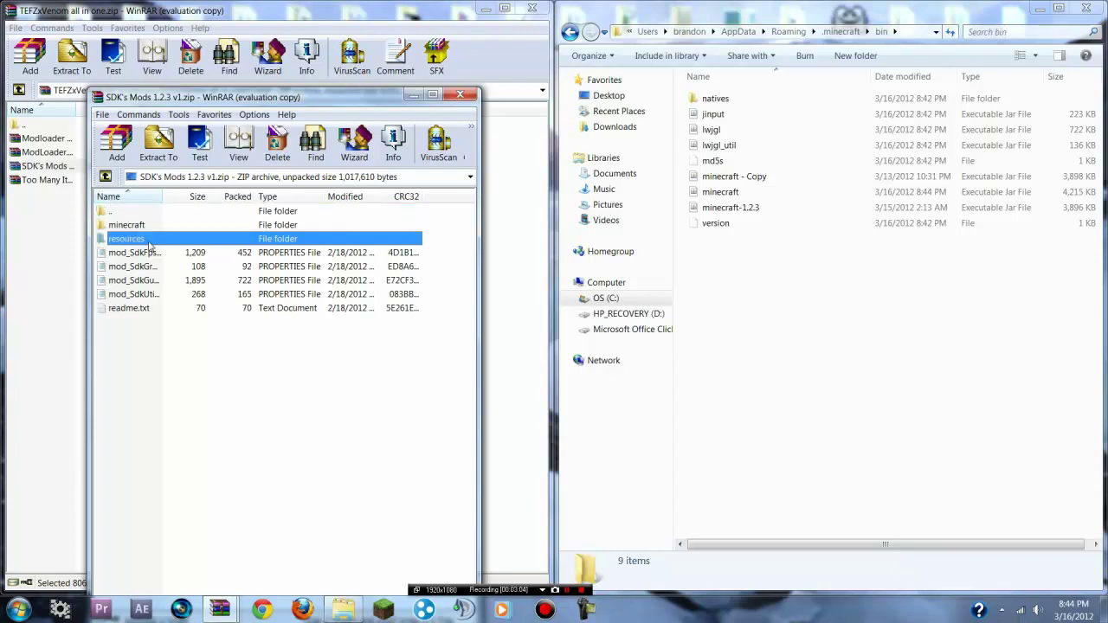
{"action": "left_click", "coordinate": [570, 32]}
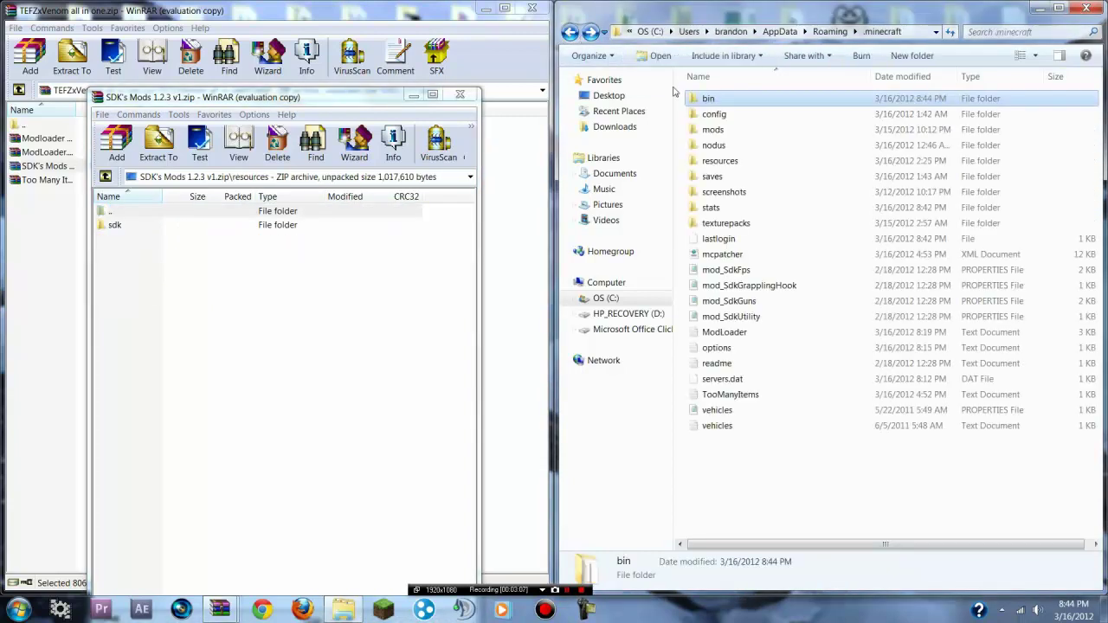
{"action": "double_click", "coordinate": [738, 168]}
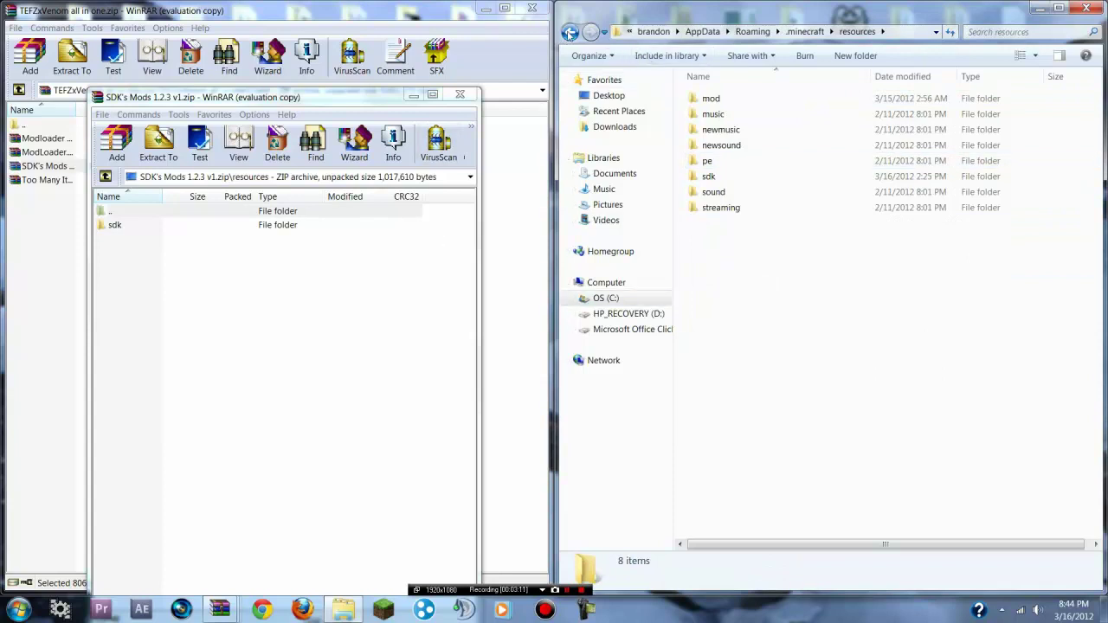
{"action": "left_click", "coordinate": [570, 33]}
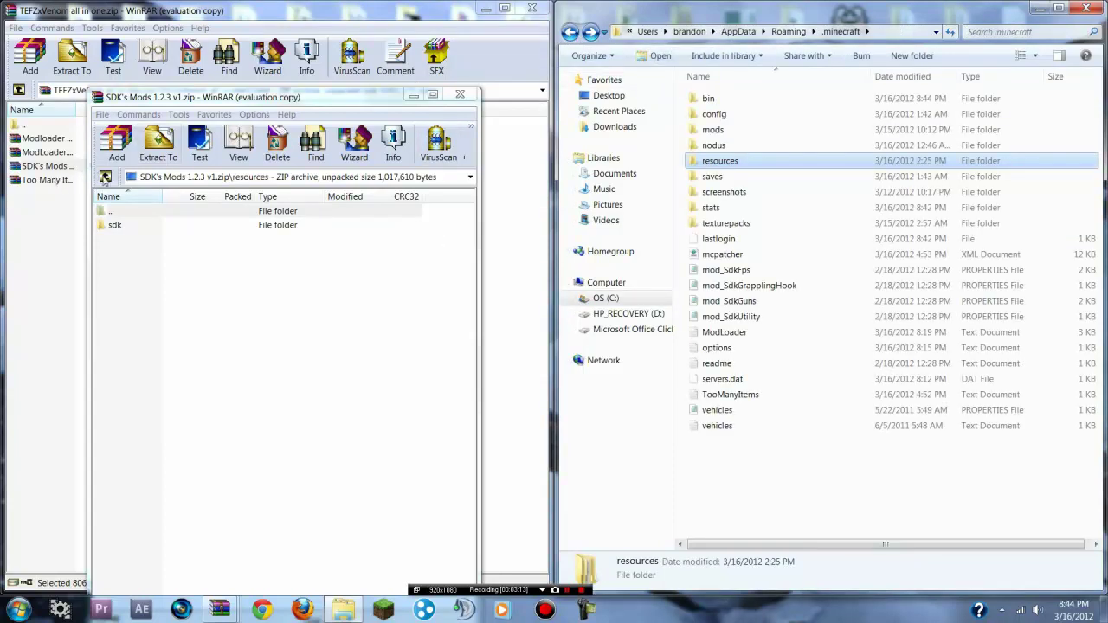
{"action": "left_click", "coordinate": [105, 177]}
Step: Merge the SDK resources folder into .minecraft, replacing the conflicting sound files
{"action": "mouse_move", "coordinate": [125, 239]}
{"action": "left_mouse_down"}
{"action": "mouse_move", "coordinate": [780, 180]}
{"action": "mouse_move", "coordinate": [784, 433]}
{"action": "left_mouse_up"}
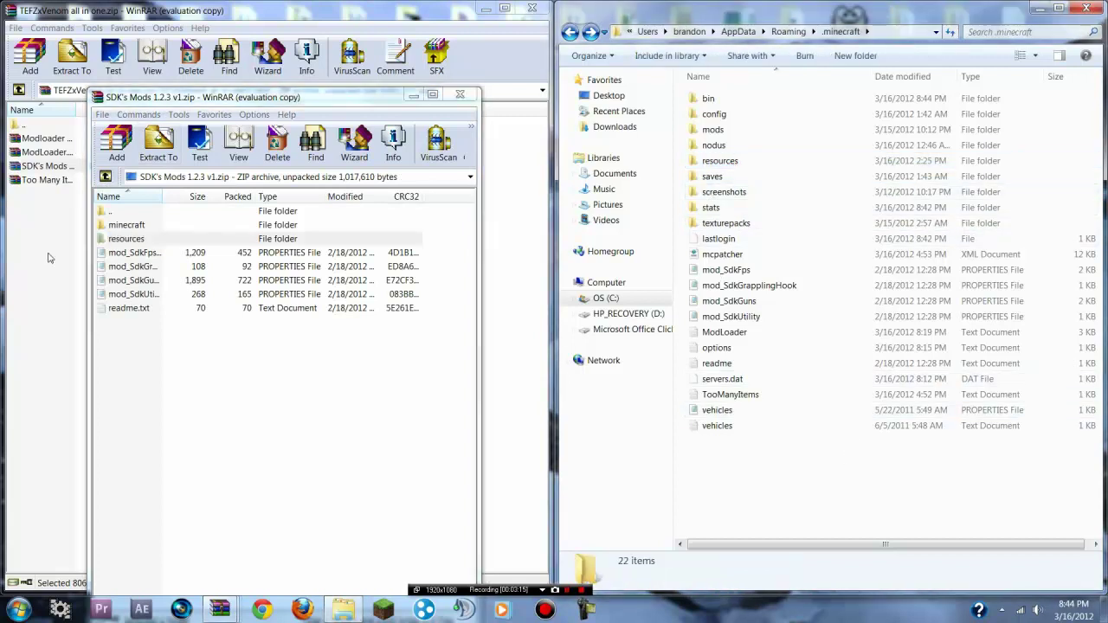
{"action": "left_click_drag", "start_coordinate": [149, 252], "coordinate": [217, 223]}
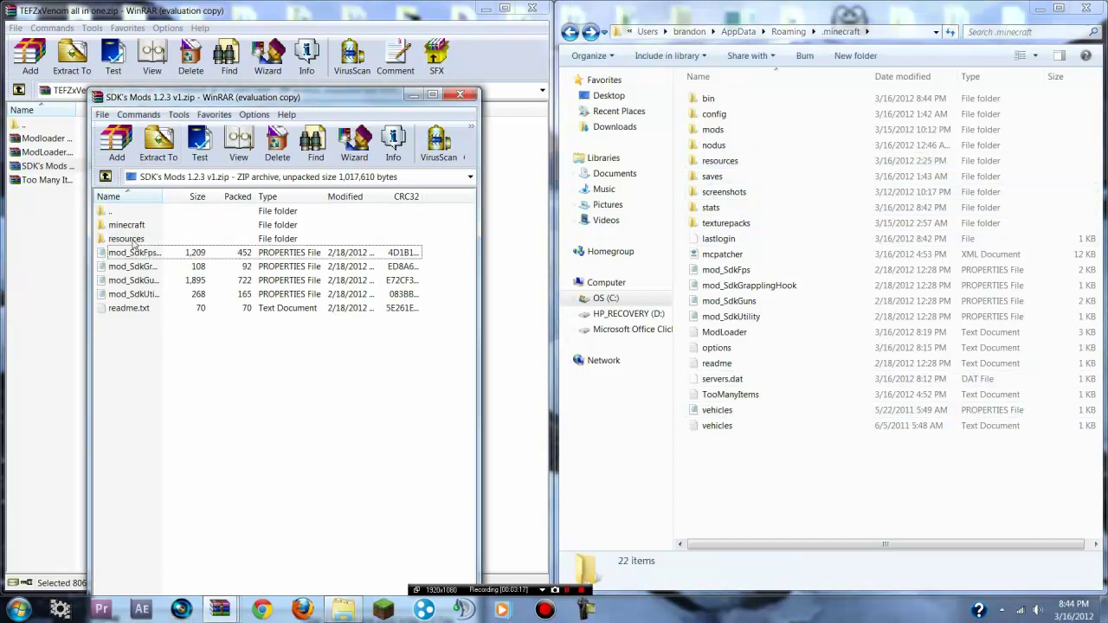
{"action": "mouse_move", "coordinate": [130, 239]}
{"action": "left_mouse_down"}
{"action": "mouse_move", "coordinate": [675, 147]}
{"action": "mouse_move", "coordinate": [968, 367]}
{"action": "left_mouse_up"}
{"action": "left_click_drag", "start_coordinate": [853, 492], "coordinate": [837, 494]}
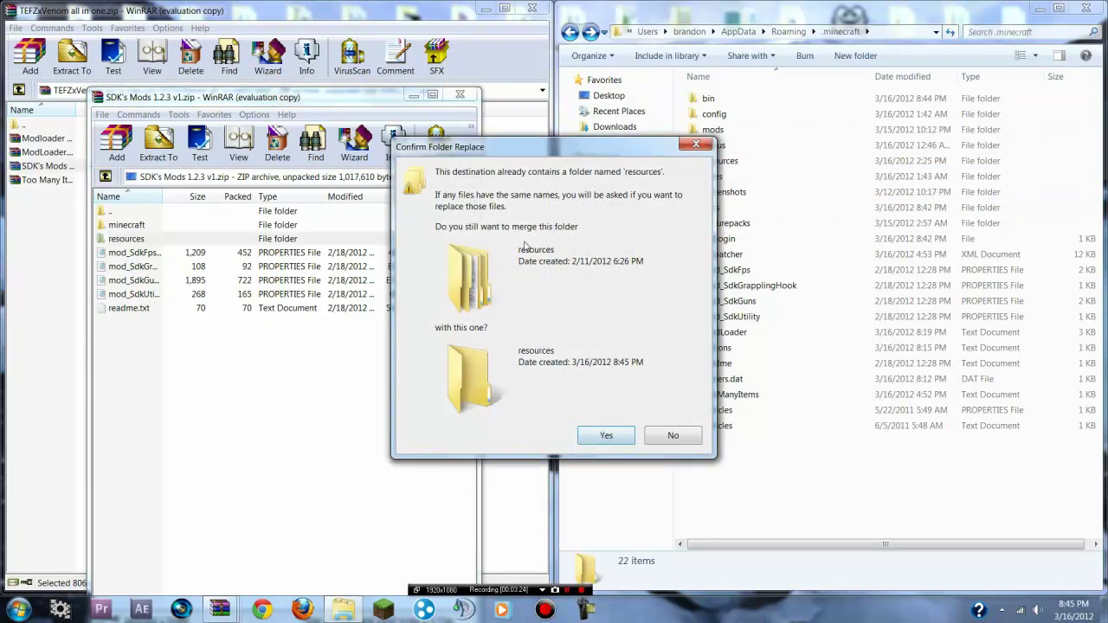
{"action": "left_click", "coordinate": [608, 437]}
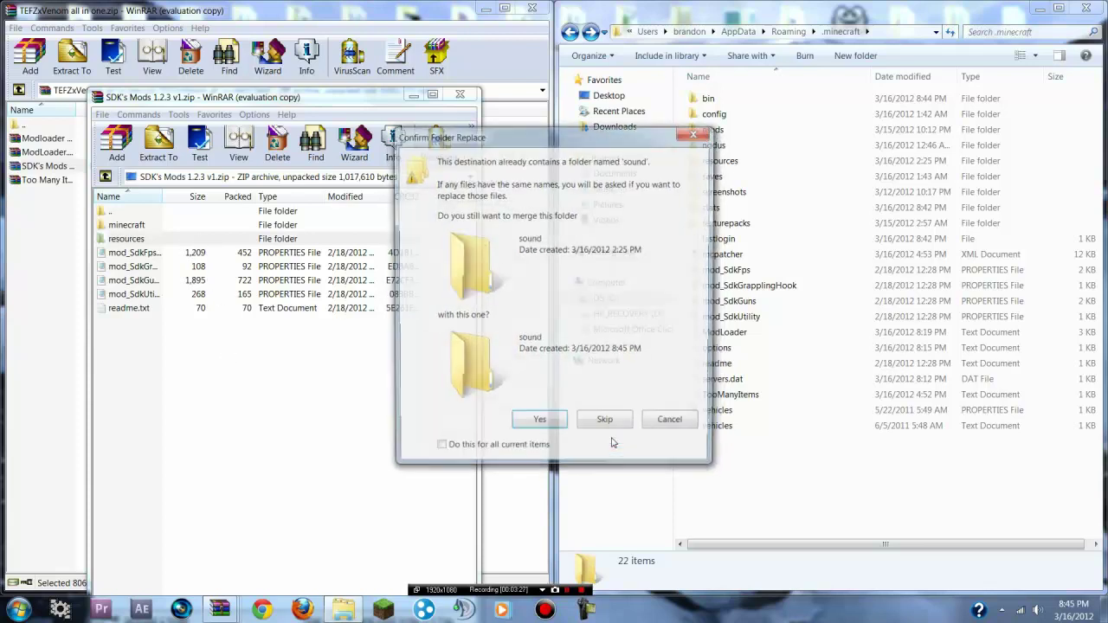
{"action": "left_click", "coordinate": [541, 426]}
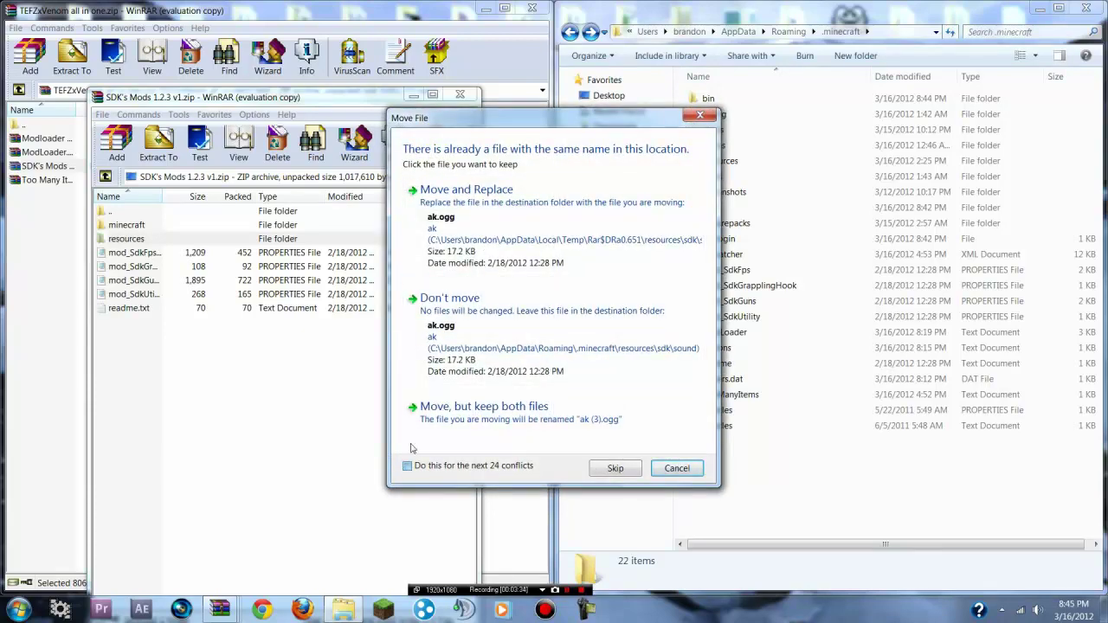
{"action": "left_click", "coordinate": [459, 195]}
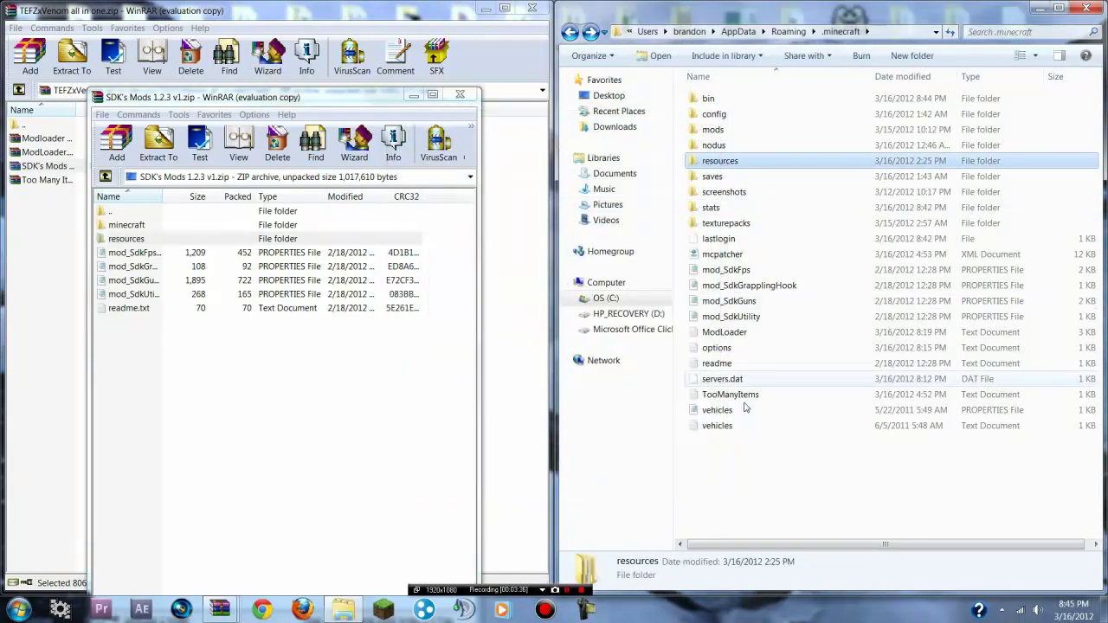
Step: Move the mod_Sdk properties files and readme.txt into .minecraft, replacing old copies, and close the archive
{"action": "left_click", "coordinate": [750, 493]}
{"action": "left_click", "coordinate": [162, 340]}
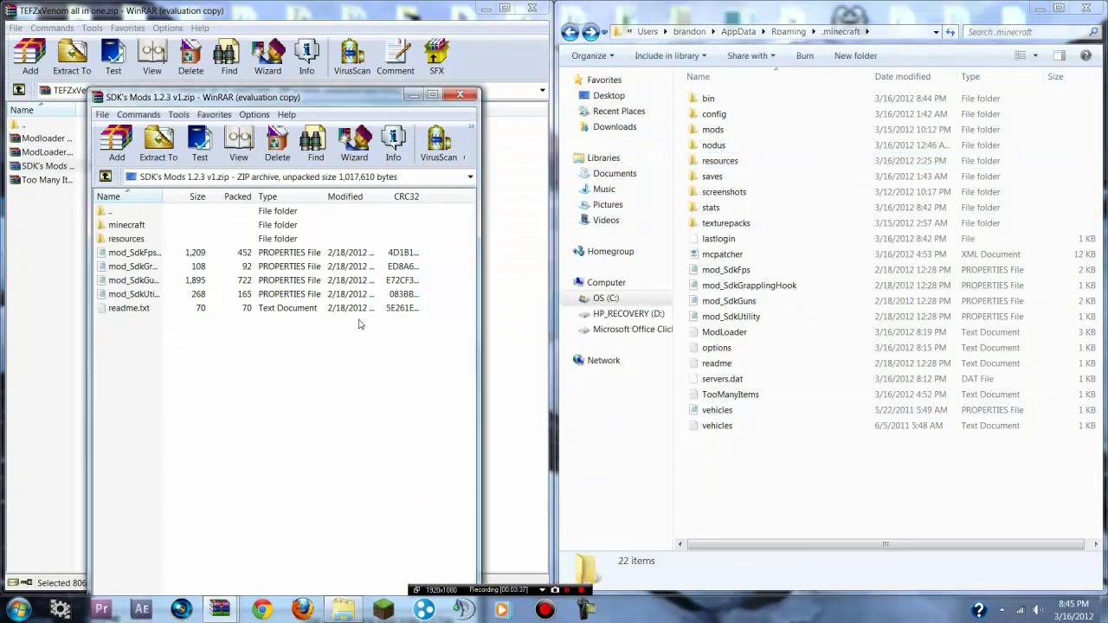
{"action": "mouse_move", "coordinate": [409, 329]}
{"action": "left_mouse_down"}
{"action": "mouse_move", "coordinate": [139, 277]}
{"action": "mouse_move", "coordinate": [129, 256]}
{"action": "mouse_move", "coordinate": [165, 370]}
{"action": "mouse_move", "coordinate": [130, 312]}
{"action": "mouse_move", "coordinate": [124, 245]}
{"action": "mouse_move", "coordinate": [126, 254]}
{"action": "mouse_move", "coordinate": [736, 310]}
{"action": "left_mouse_up"}
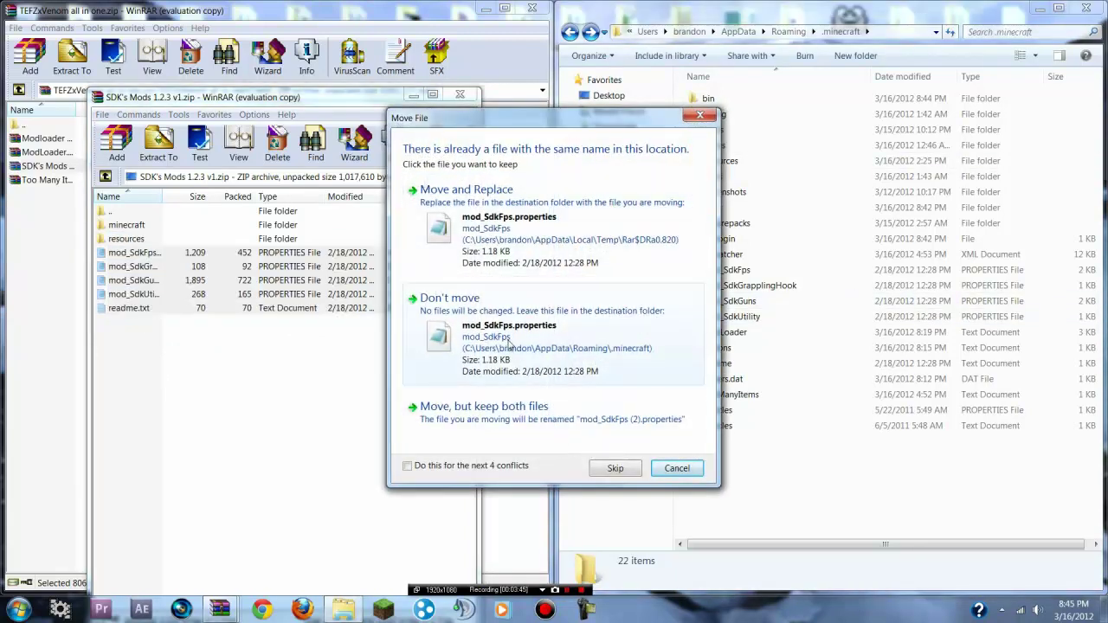
{"action": "left_click", "coordinate": [530, 230]}
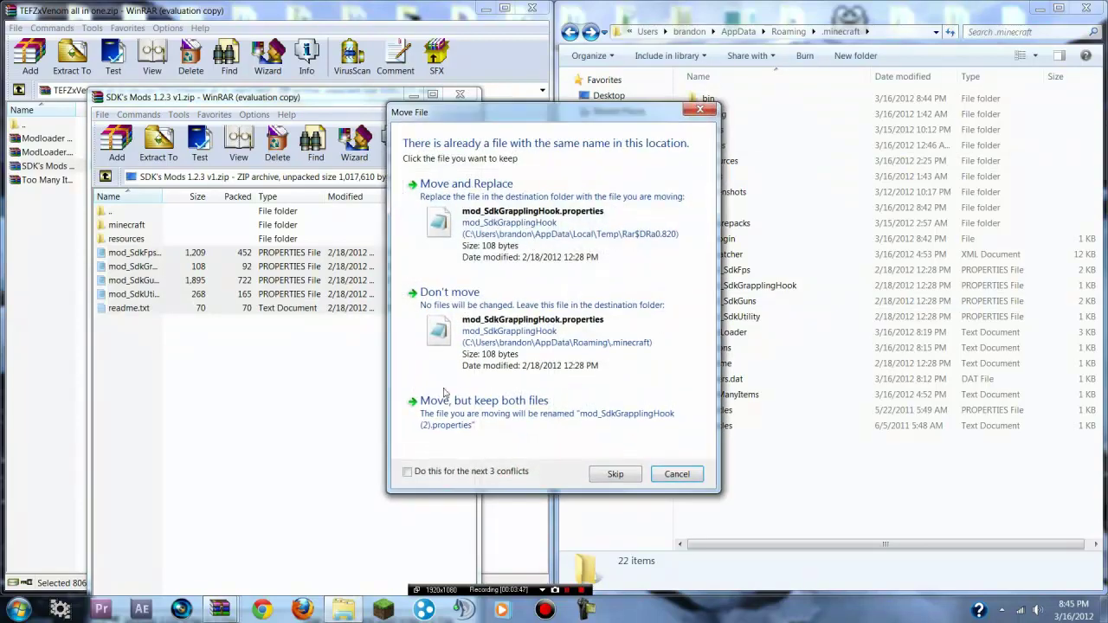
{"action": "left_click", "coordinate": [407, 472]}
{"action": "left_click", "coordinate": [520, 225]}
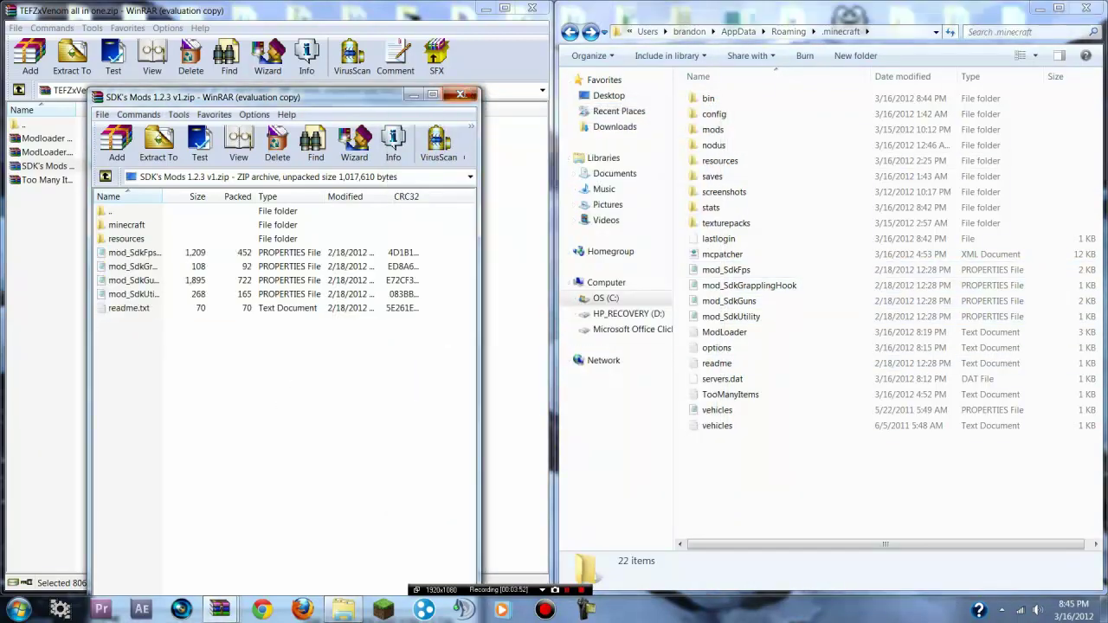
{"action": "left_click", "coordinate": [461, 94]}
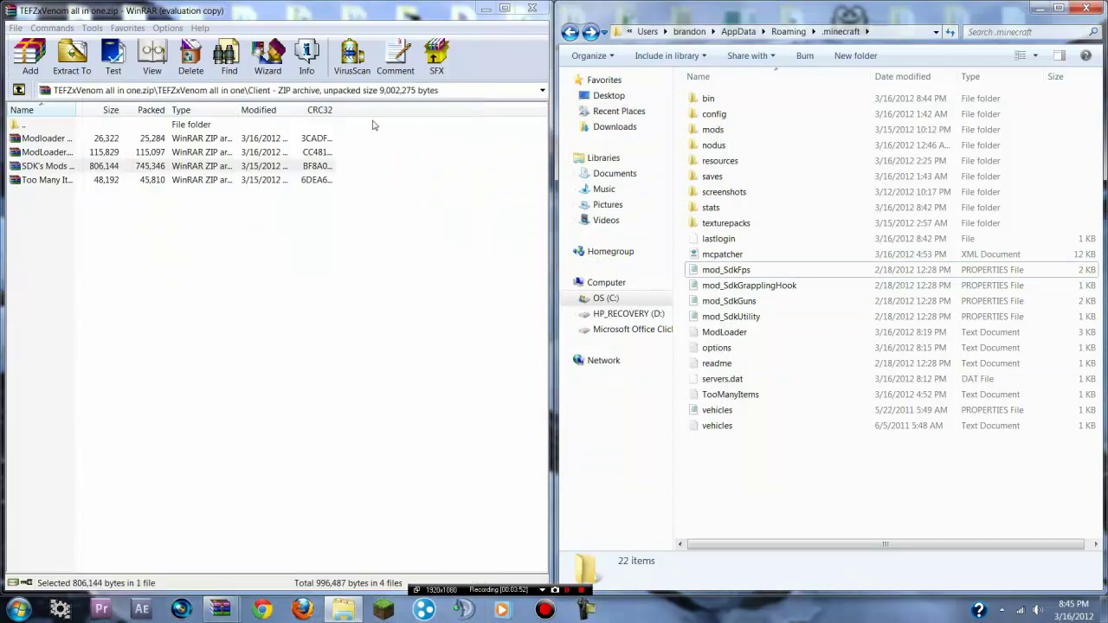
Step: Open bin's minecraft.jar in WinRAR and snap it to the right half
{"action": "double_click", "coordinate": [709, 97]}
{"action": "right_click", "coordinate": [723, 190]}
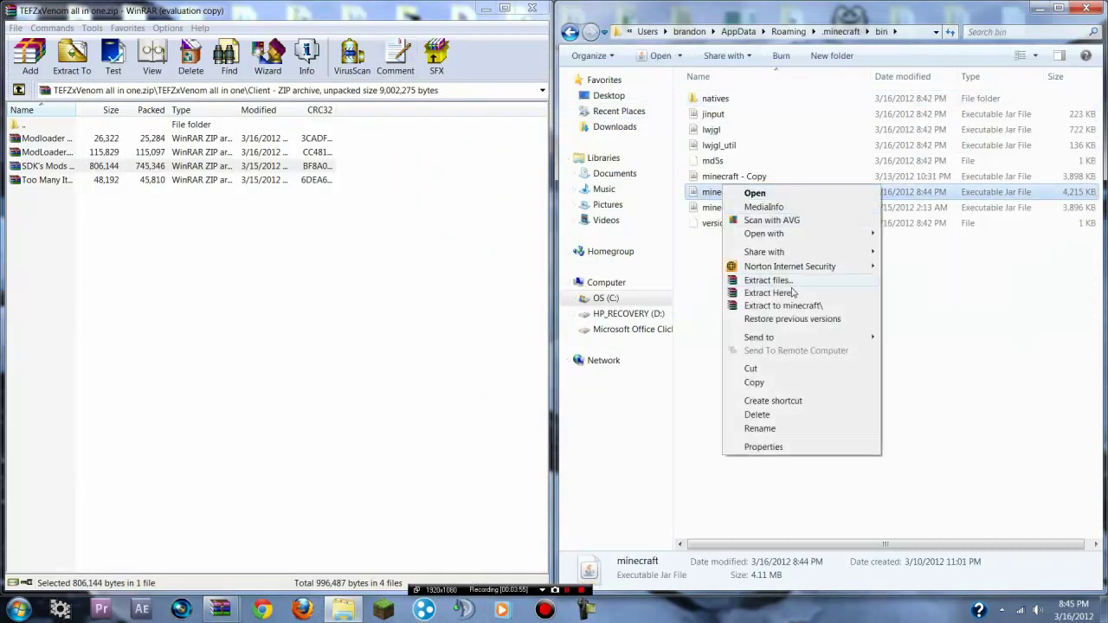
{"action": "mouse_move", "coordinate": [794, 233]}
{"action": "left_click", "coordinate": [925, 250]}
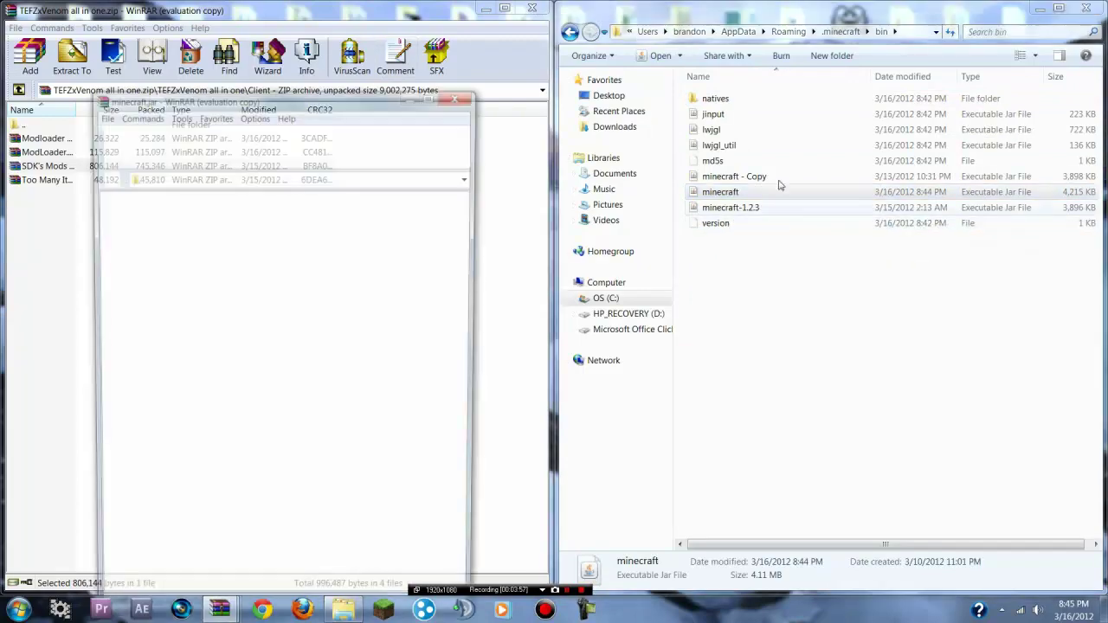
{"action": "key", "text": "super+Right"}
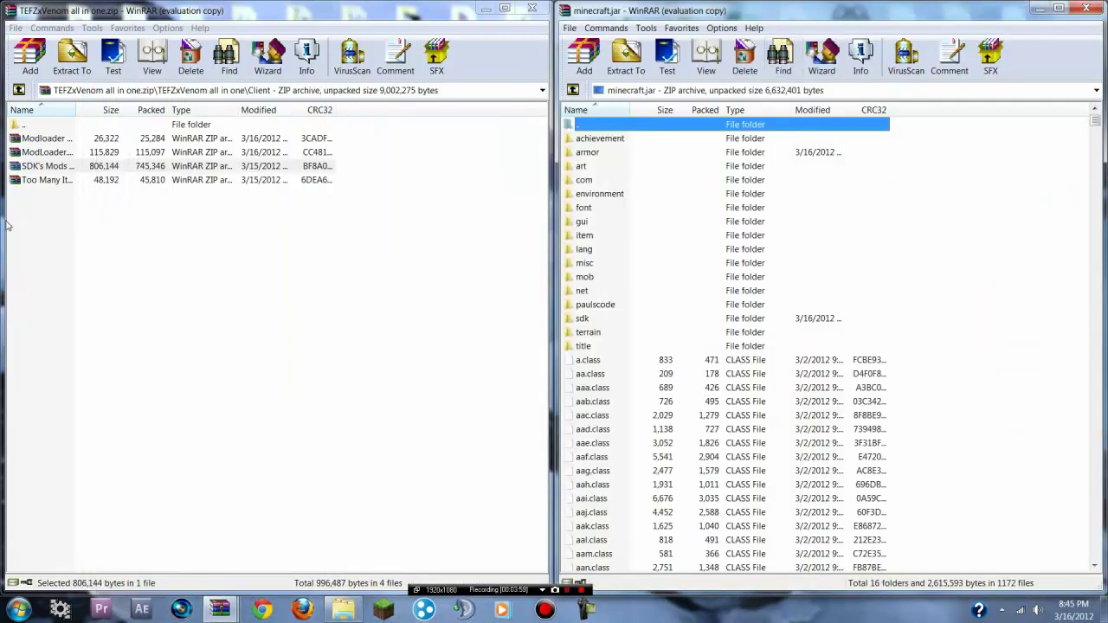
Step: Add all 21 Too Many Iteams files into minecraft.jar and close both archives
{"action": "double_click", "coordinate": [46, 182]}
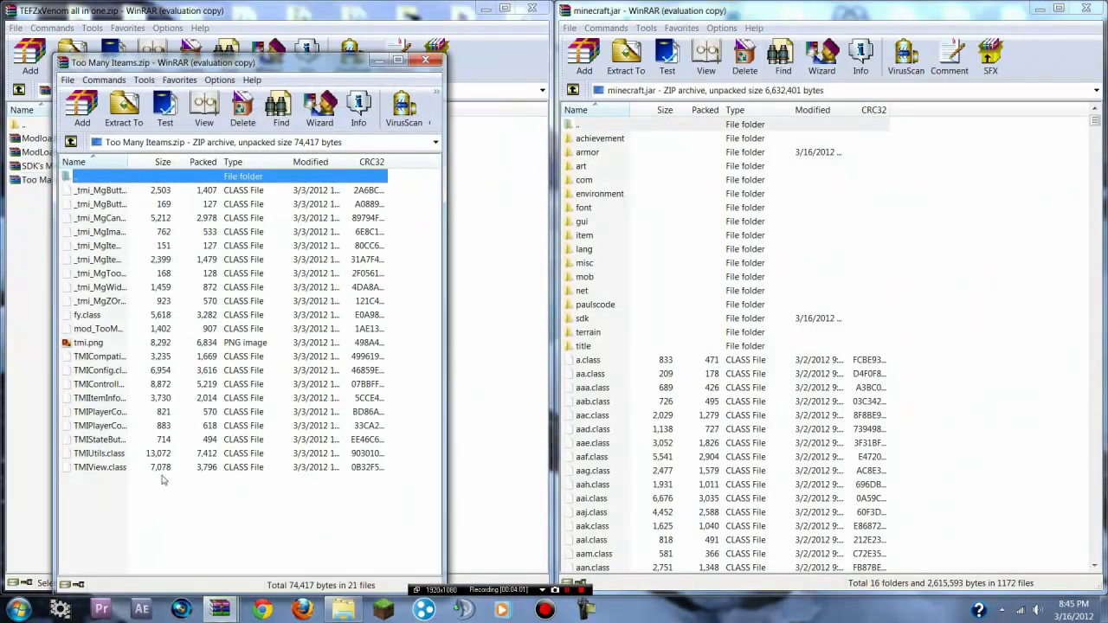
{"action": "mouse_move", "coordinate": [157, 499]}
{"action": "left_mouse_down"}
{"action": "mouse_move", "coordinate": [364, 476]}
{"action": "mouse_move", "coordinate": [334, 185]}
{"action": "left_mouse_up"}
{"action": "left_click_drag", "start_coordinate": [217, 260], "coordinate": [222, 271]}
{"action": "left_click_drag", "start_coordinate": [762, 416], "coordinate": [762, 415]}
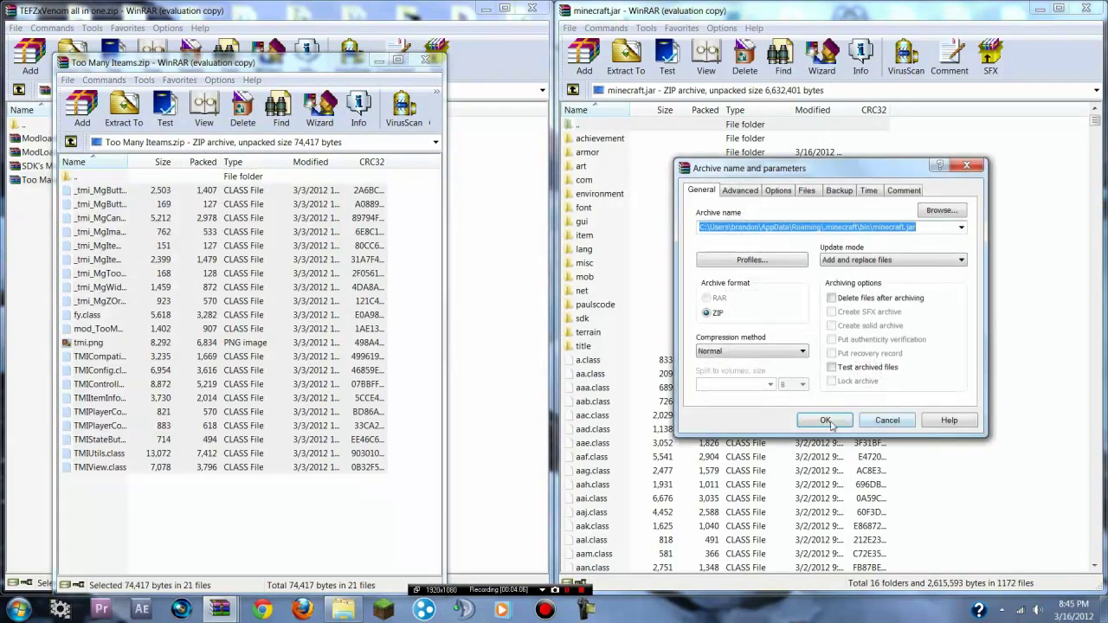
{"action": "left_click", "coordinate": [833, 424]}
{"action": "left_click", "coordinate": [426, 60]}
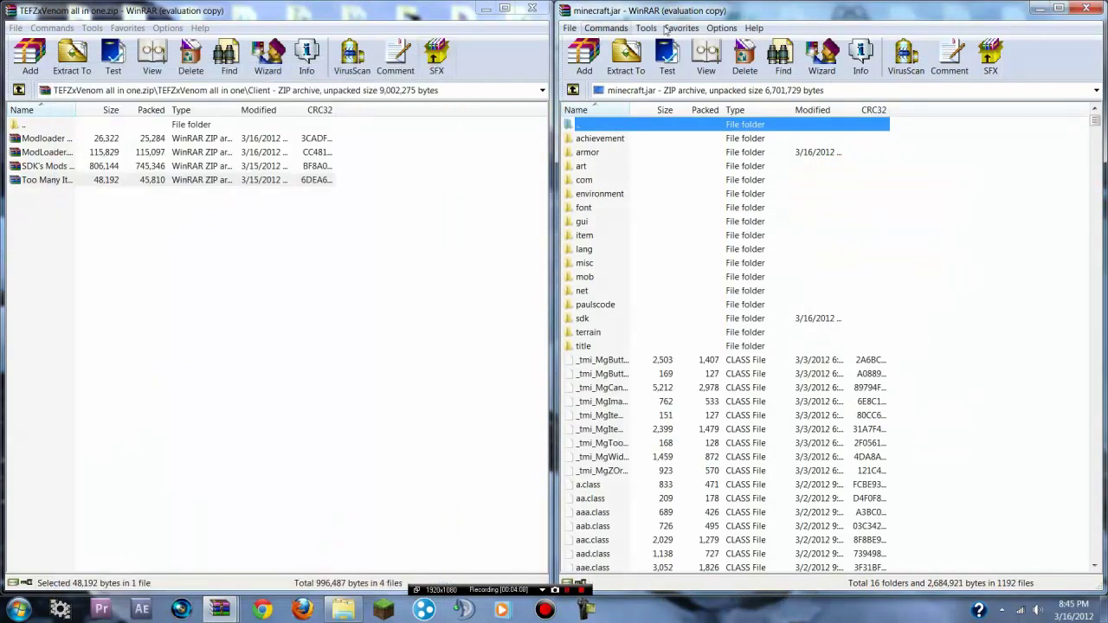
{"action": "left_click", "coordinate": [1086, 8]}
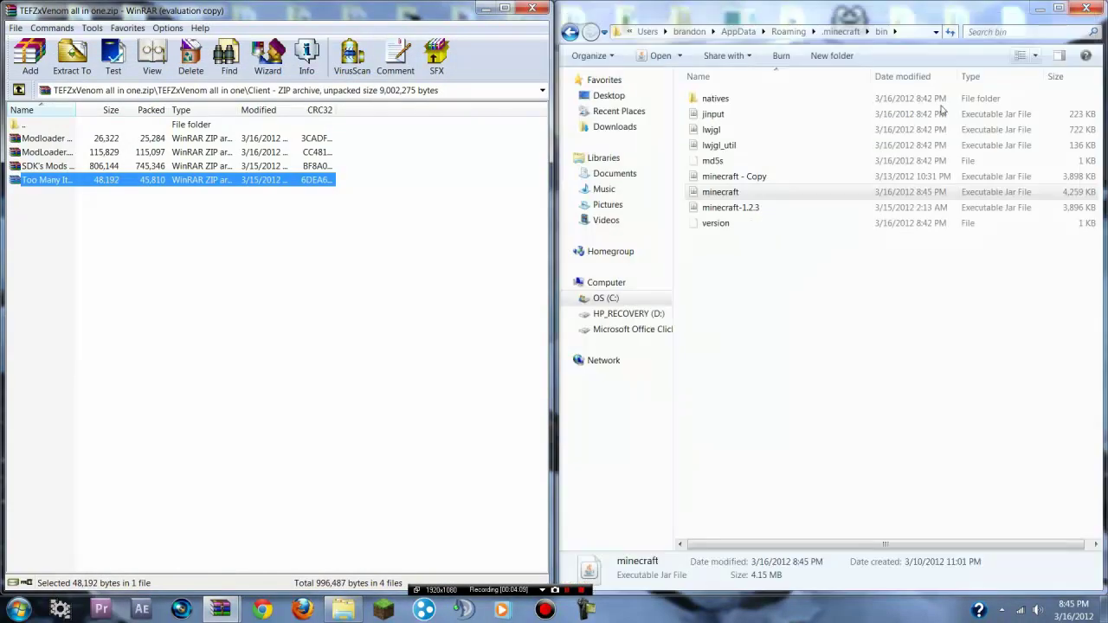
Step: Close the bin folder window and put away the leftover TEFZxVenom archive windows
{"action": "left_click", "coordinate": [1084, 8]}
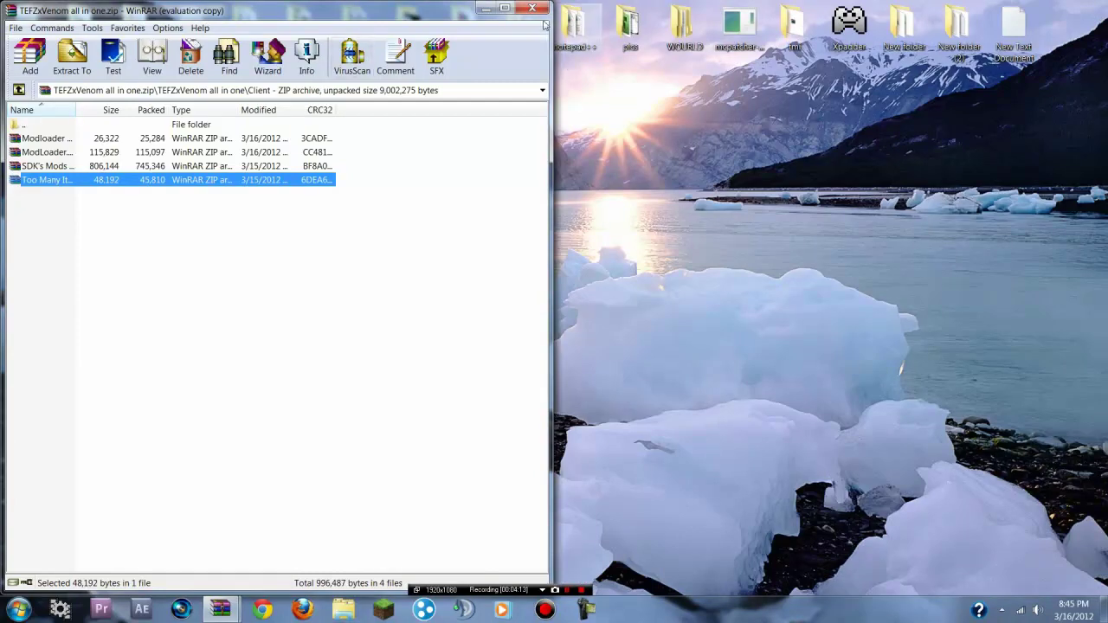
{"action": "left_click", "coordinate": [18, 90]}
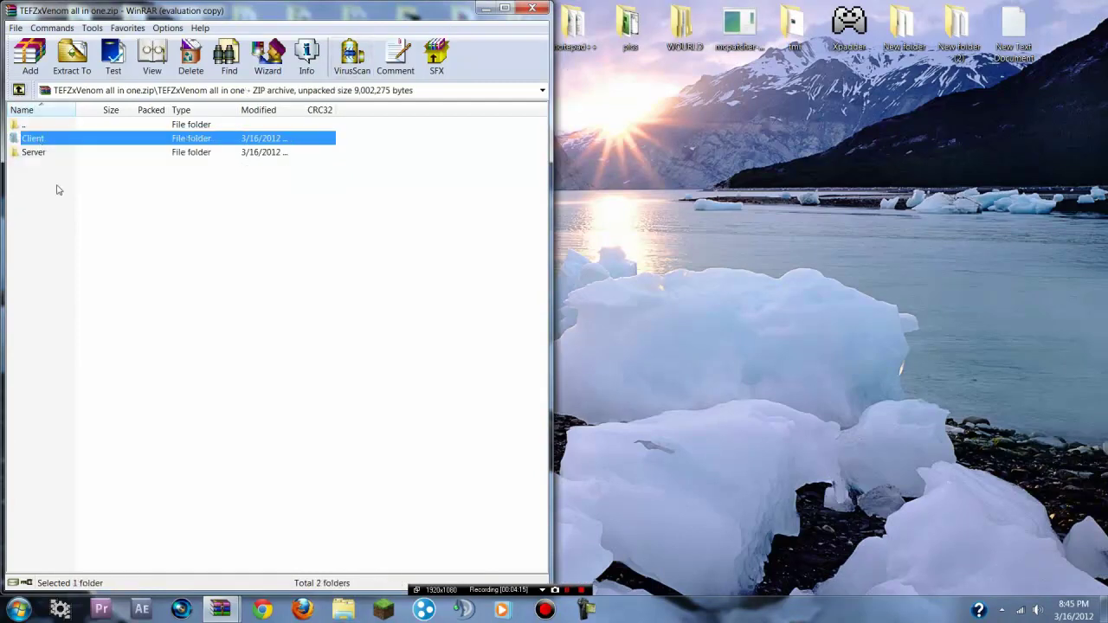
{"action": "left_click", "coordinate": [486, 9]}
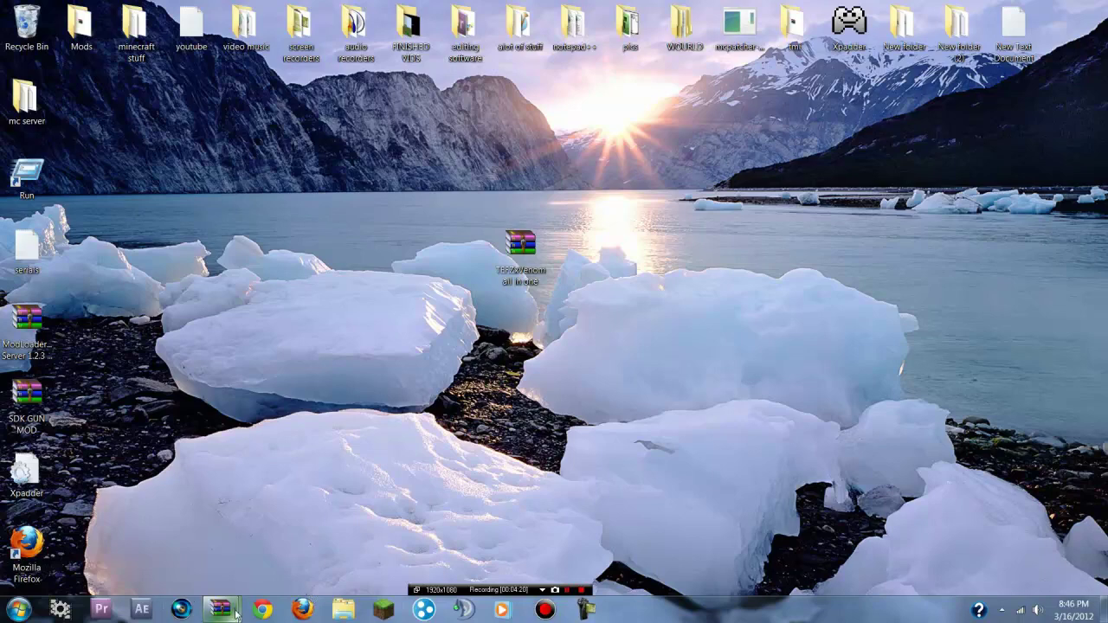
{"action": "mouse_move", "coordinate": [236, 617]}
{"action": "left_click", "coordinate": [368, 491]}
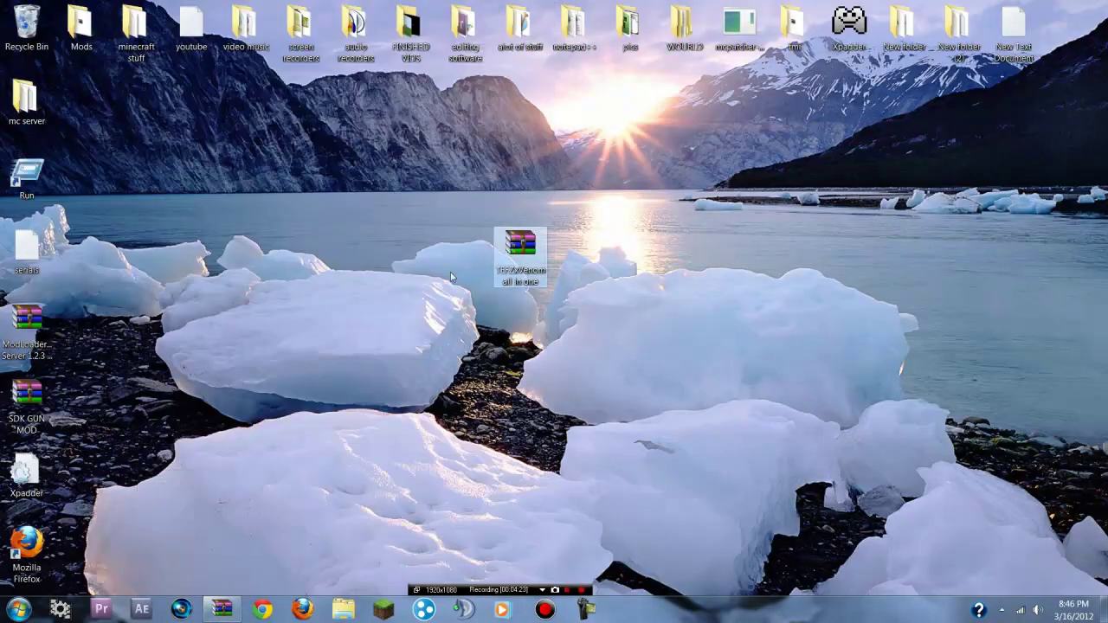
Step: Launch Minecraft with the Mineshafter proxy launcher and load the singleplayer New World
{"action": "double_click", "coordinate": [136, 33]}
{"action": "double_click", "coordinate": [425, 297]}
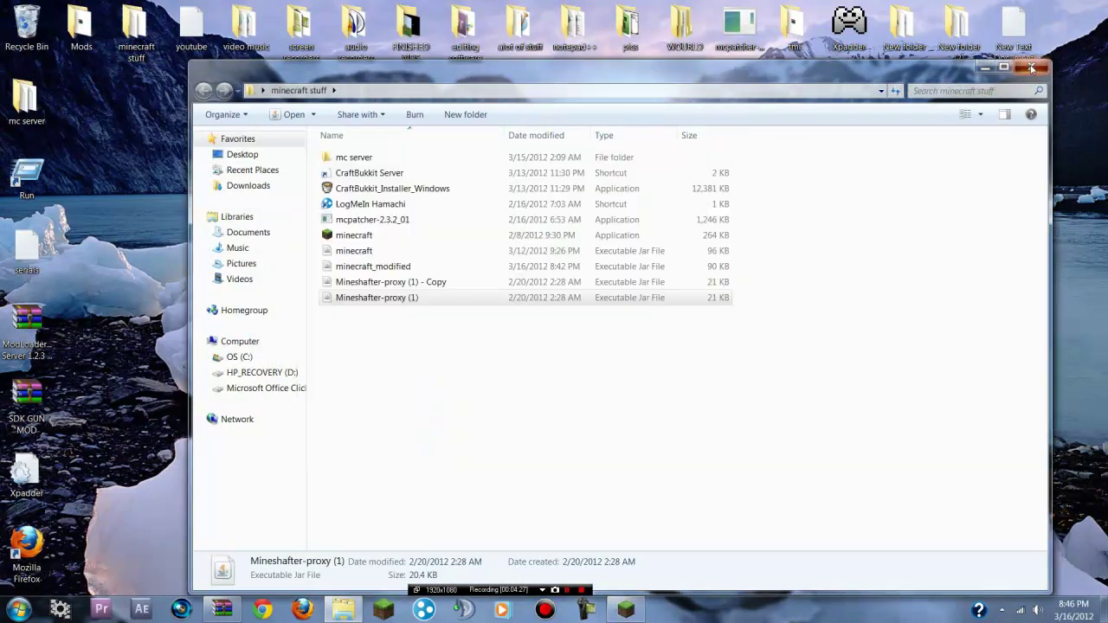
{"action": "left_click", "coordinate": [1032, 69]}
{"action": "left_click", "coordinate": [764, 420]}
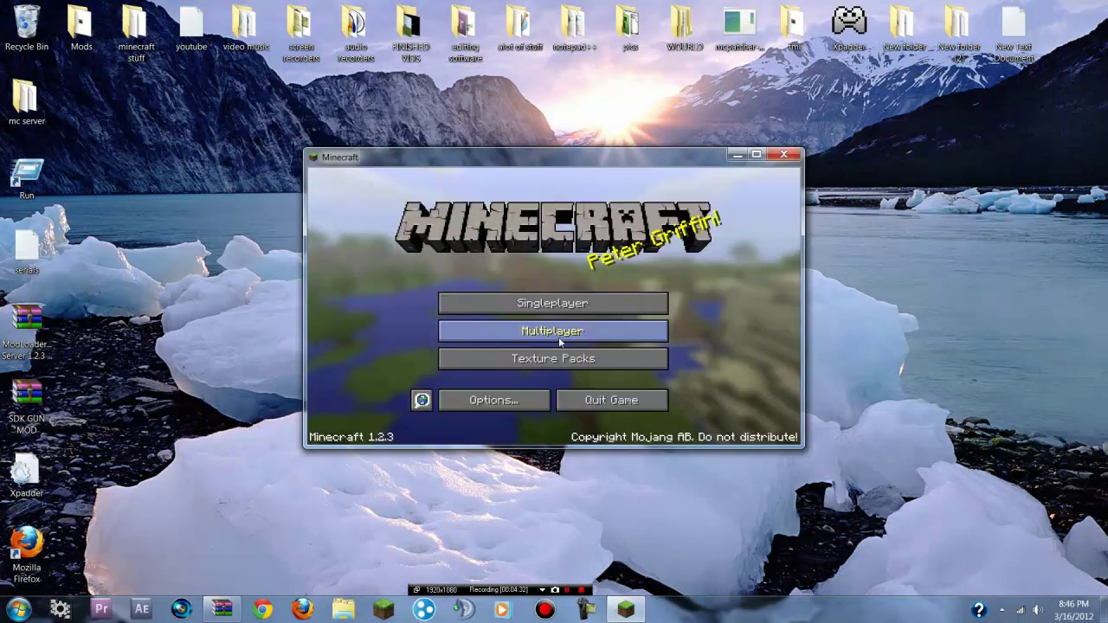
{"action": "left_click", "coordinate": [559, 303]}
{"action": "double_click", "coordinate": [544, 232]}
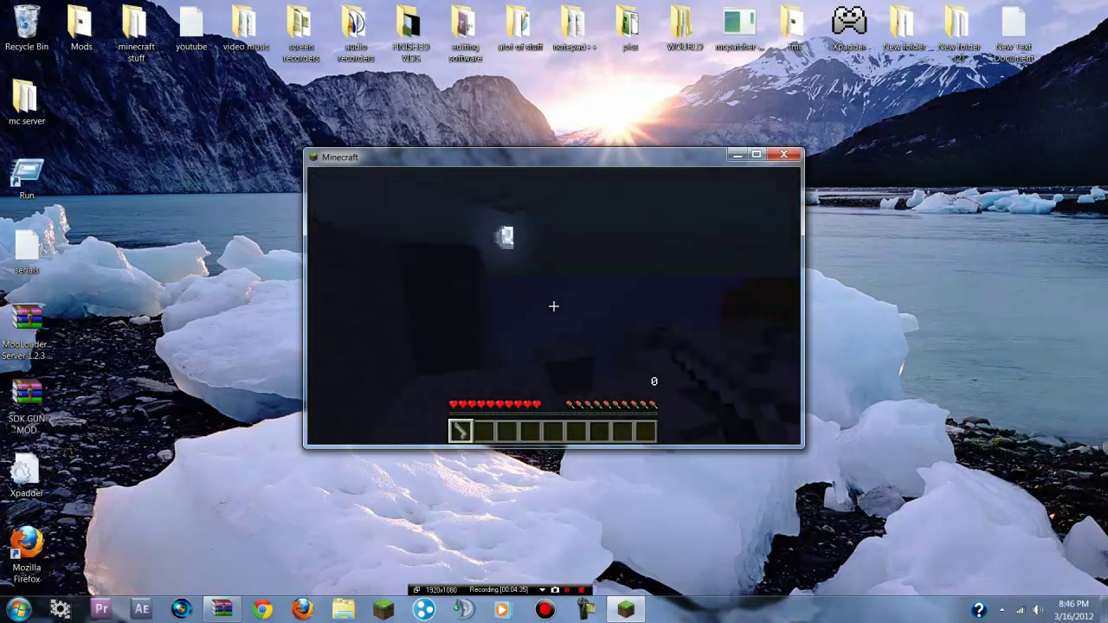
Step: Open the inventory and page TooManyItems forward to the gun mod items
{"action": "key", "text": "e"}
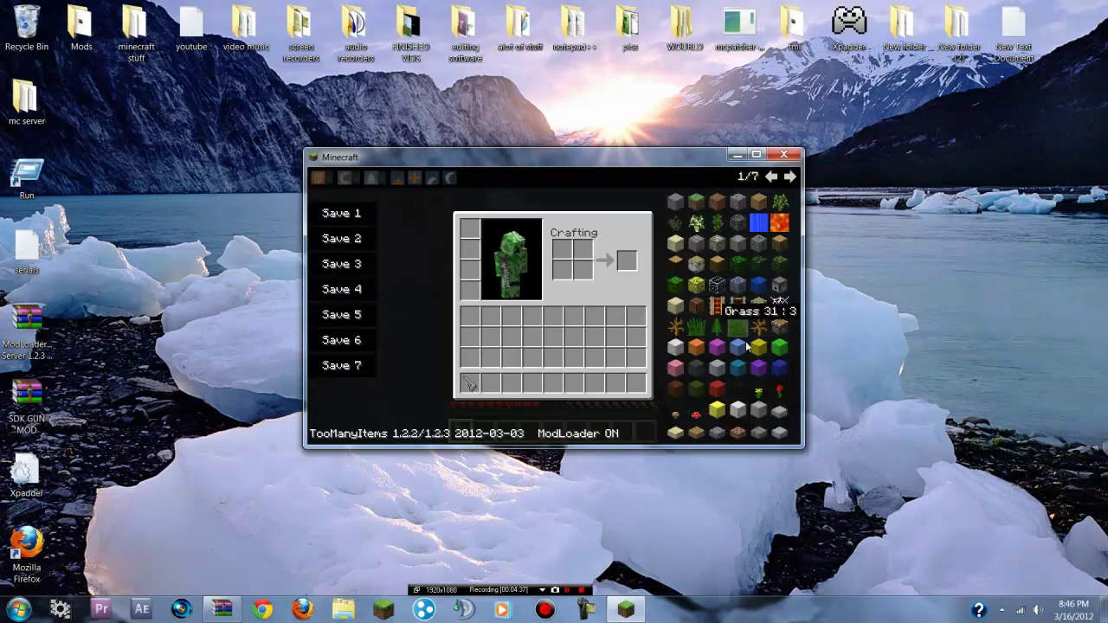
{"action": "left_click", "coordinate": [790, 177]}
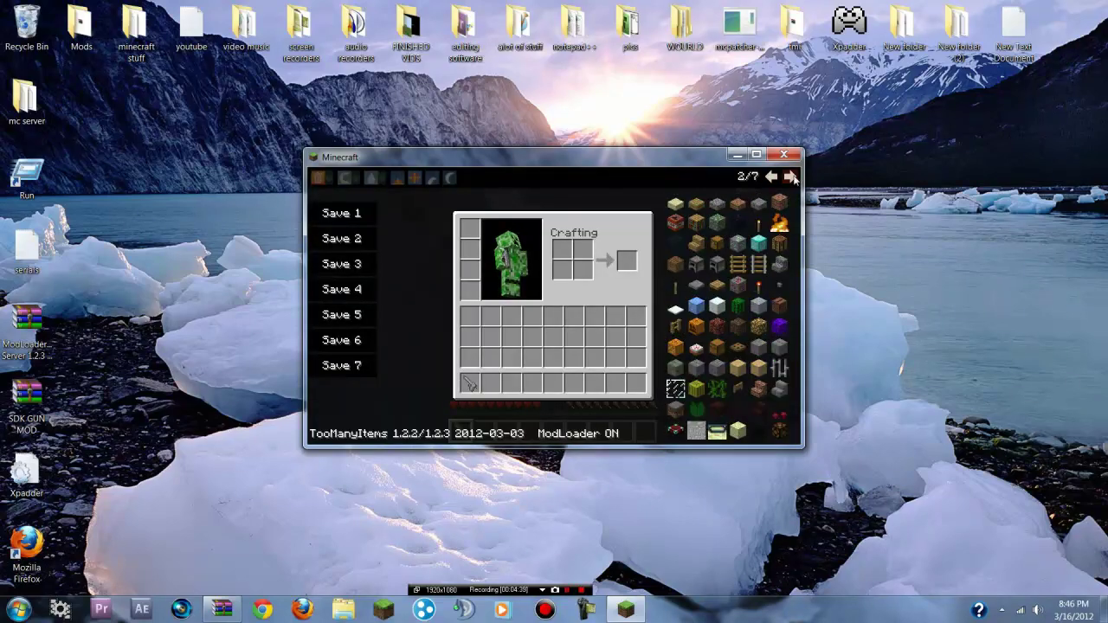
{"action": "left_click", "coordinate": [791, 177]}
{"action": "left_click", "coordinate": [791, 177]}
{"action": "left_click", "coordinate": [792, 177]}
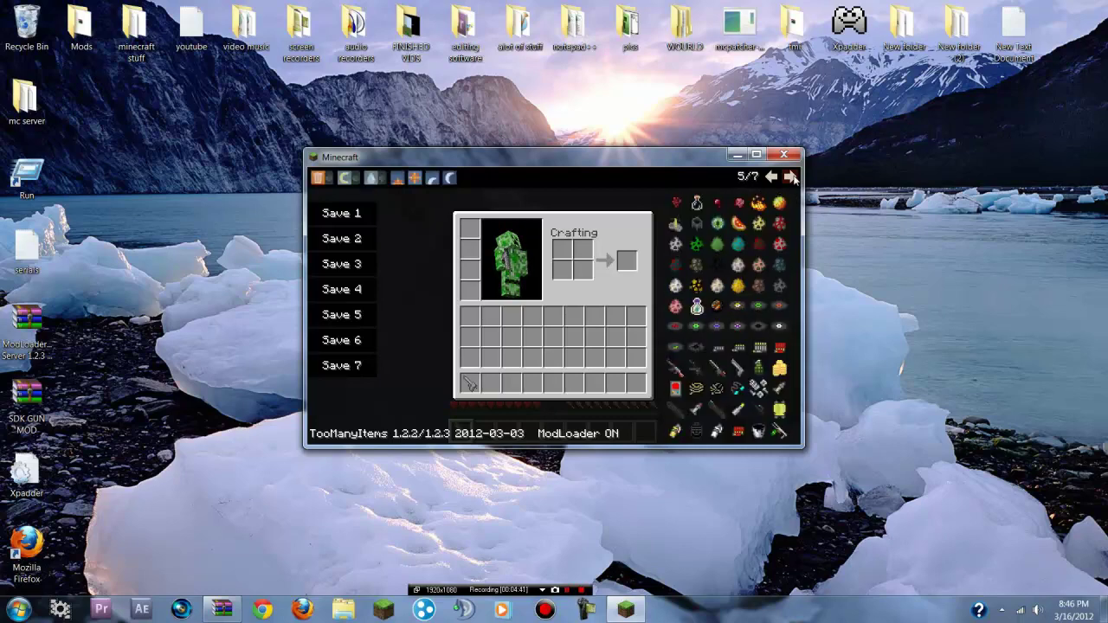
Step: Fill the hotbar with Metal Parts, Sniper Rifle, Heavy Bullets, a Grenade, music discs and bullet casings
{"action": "left_click", "coordinate": [696, 409]}
{"action": "left_click", "coordinate": [717, 409]}
{"action": "left_click", "coordinate": [737, 409]}
{"action": "left_click", "coordinate": [758, 368]}
{"action": "left_click", "coordinate": [759, 326]}
{"action": "left_click", "coordinate": [738, 326]}
{"action": "left_click", "coordinate": [717, 326]}
{"action": "left_click", "coordinate": [737, 306]}
{"action": "key", "text": "e"}
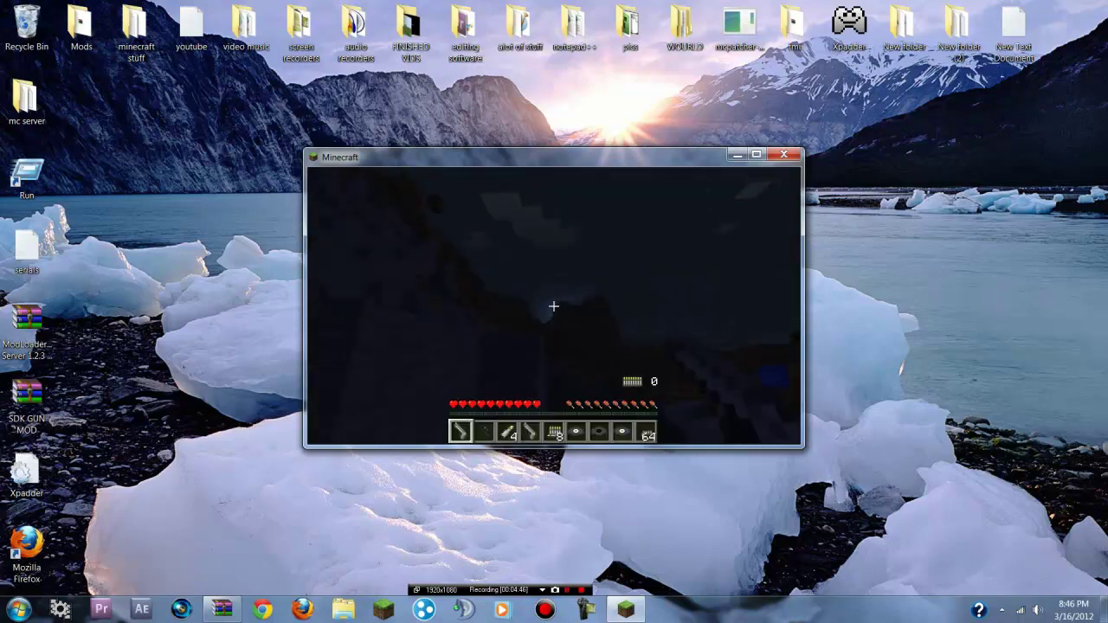
Step: Fire the Sniper Rifle seven times, then save and quit to the title screen
{"action": "right_click", "coordinate": [555, 305]}
{"action": "right_click", "coordinate": [554, 305]}
{"action": "right_click", "coordinate": [554, 306]}
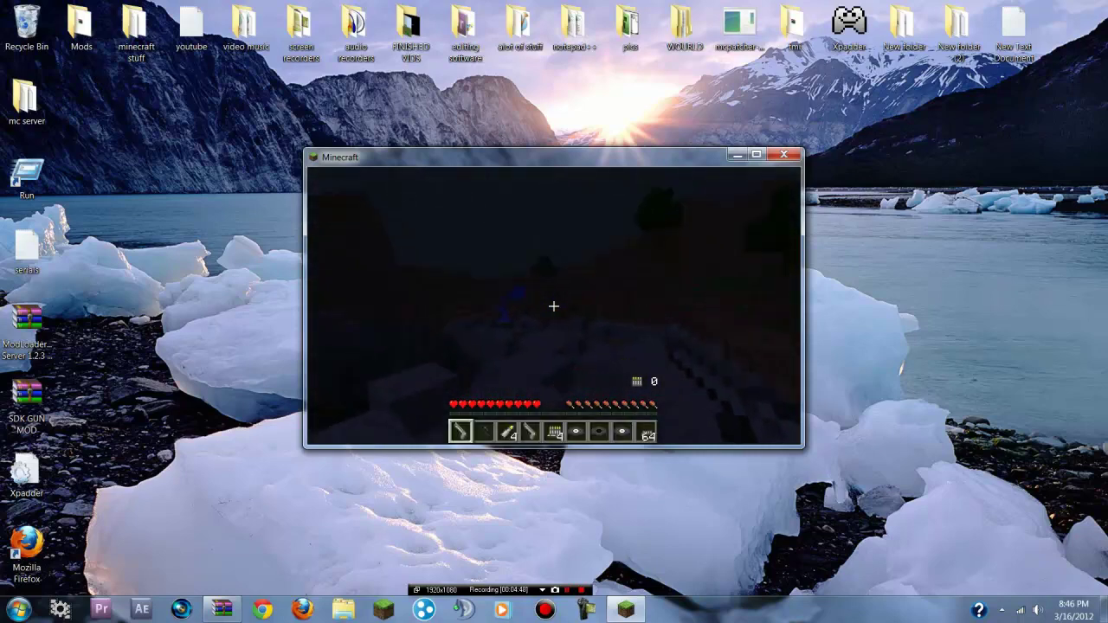
{"action": "right_click", "coordinate": [555, 306]}
{"action": "right_click", "coordinate": [554, 305]}
{"action": "right_click", "coordinate": [554, 306]}
{"action": "right_click", "coordinate": [554, 306]}
{"action": "key", "text": "Escape"}
{"action": "left_click", "coordinate": [553, 365]}
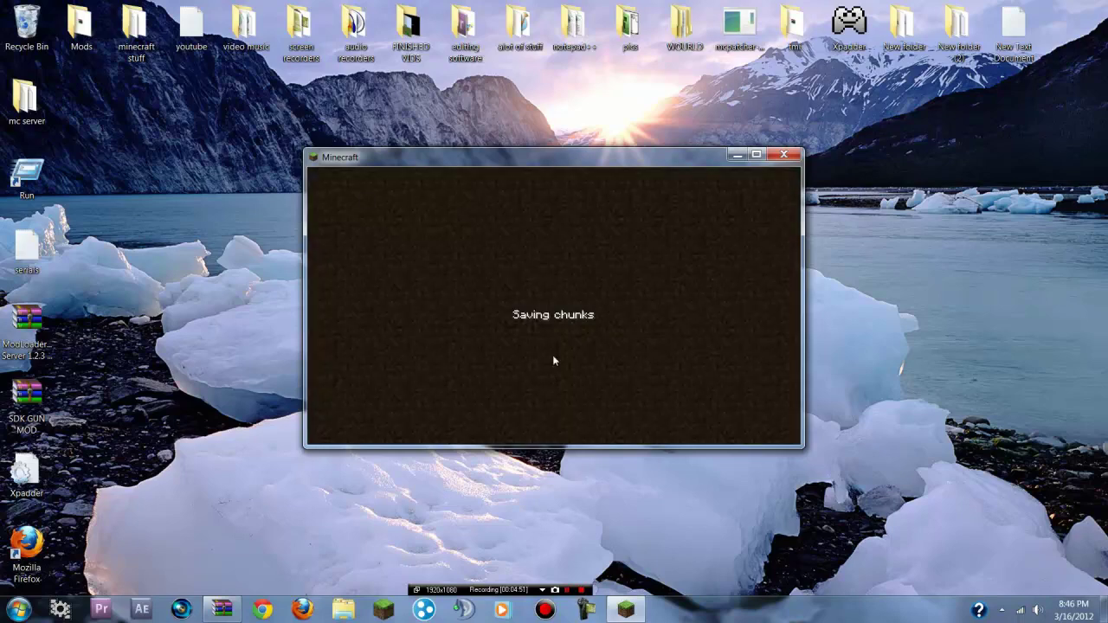
Step: Close Minecraft and extract the Server folder from the TEFZxVenom archive onto the desktop
{"action": "left_click", "coordinate": [783, 155]}
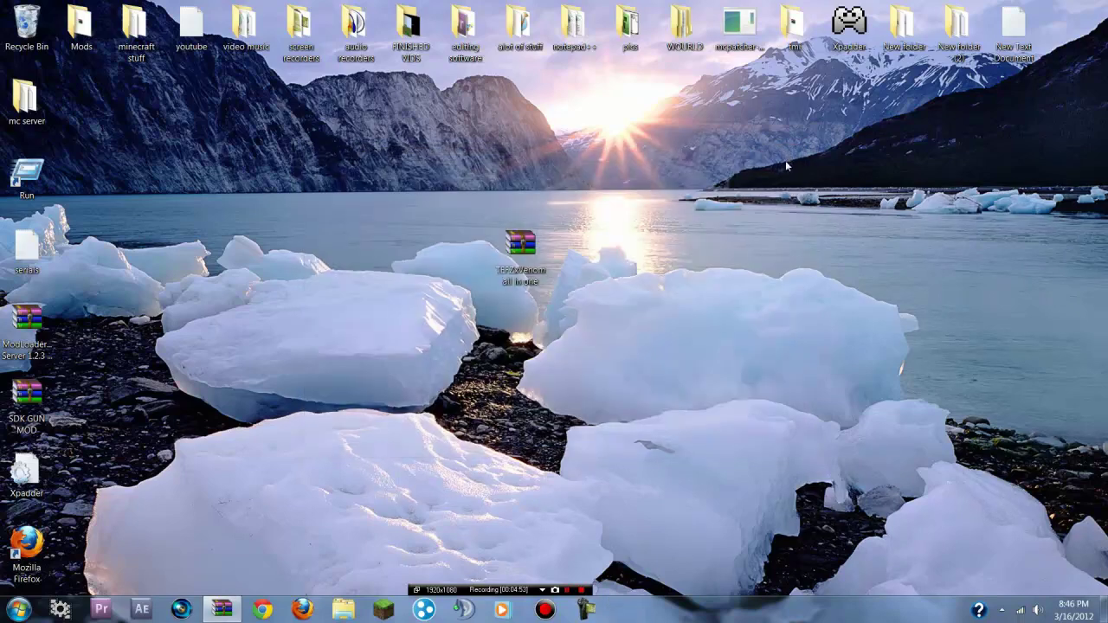
{"action": "mouse_move", "coordinate": [534, 260]}
{"action": "left_mouse_down"}
{"action": "mouse_move", "coordinate": [407, 236]}
{"action": "mouse_move", "coordinate": [119, 104]}
{"action": "mouse_move", "coordinate": [97, 108]}
{"action": "left_mouse_up"}
{"action": "left_click", "coordinate": [221, 611]}
{"action": "left_click_drag", "start_coordinate": [134, 155], "coordinate": [887, 258]}
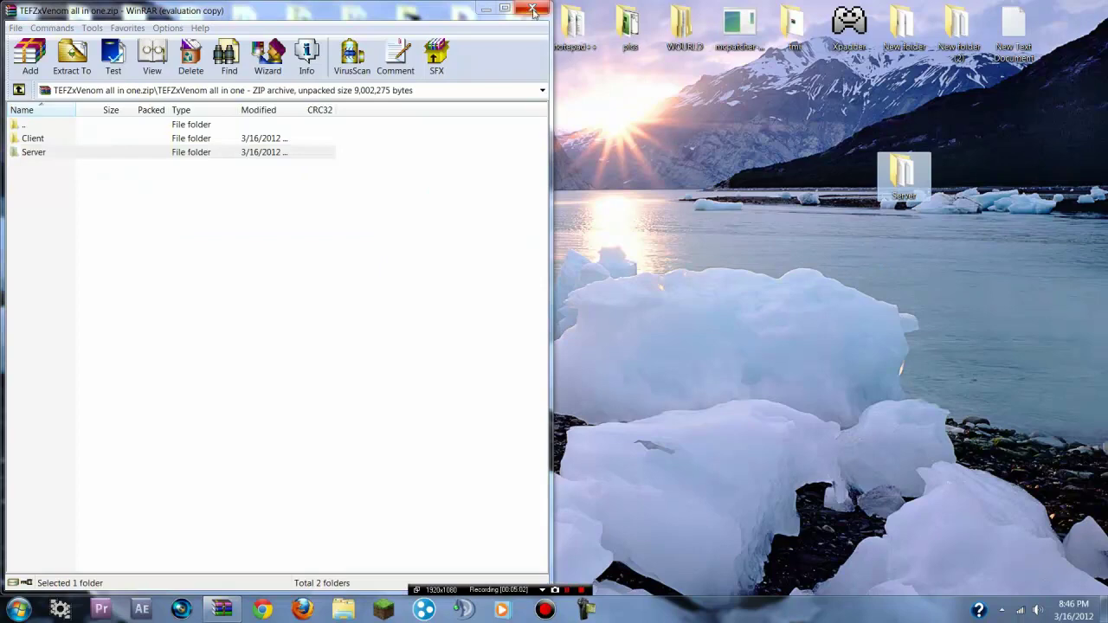
{"action": "left_click", "coordinate": [532, 8]}
Step: Open the extracted Server folder and inspect the options for the gun mod (1) file
{"action": "double_click", "coordinate": [891, 182]}
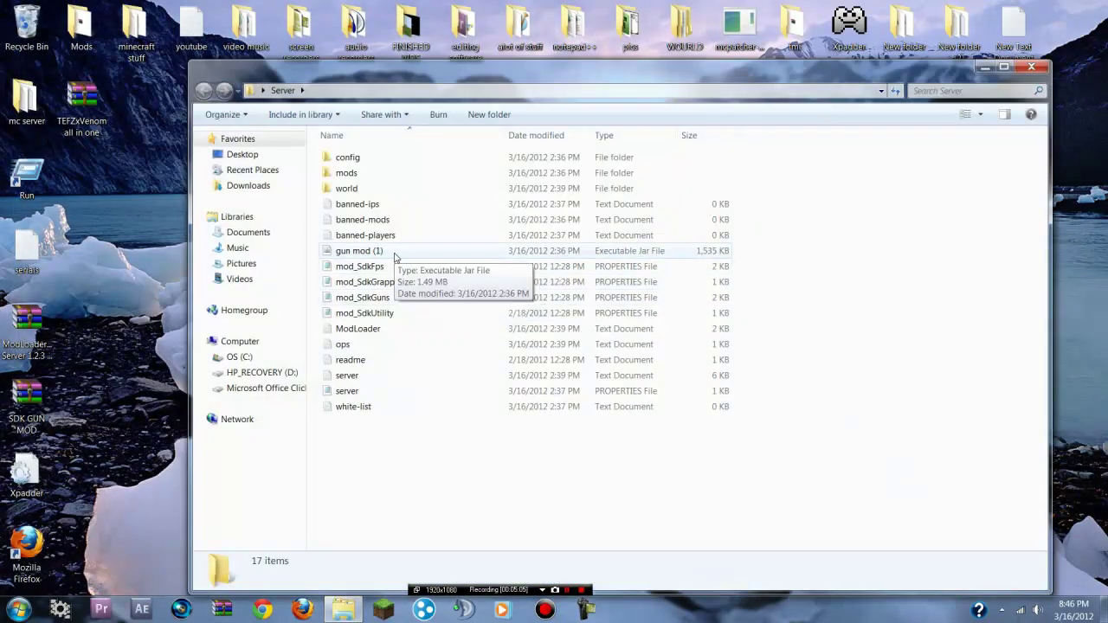
{"action": "left_click", "coordinate": [347, 251]}
{"action": "right_click", "coordinate": [351, 252]}
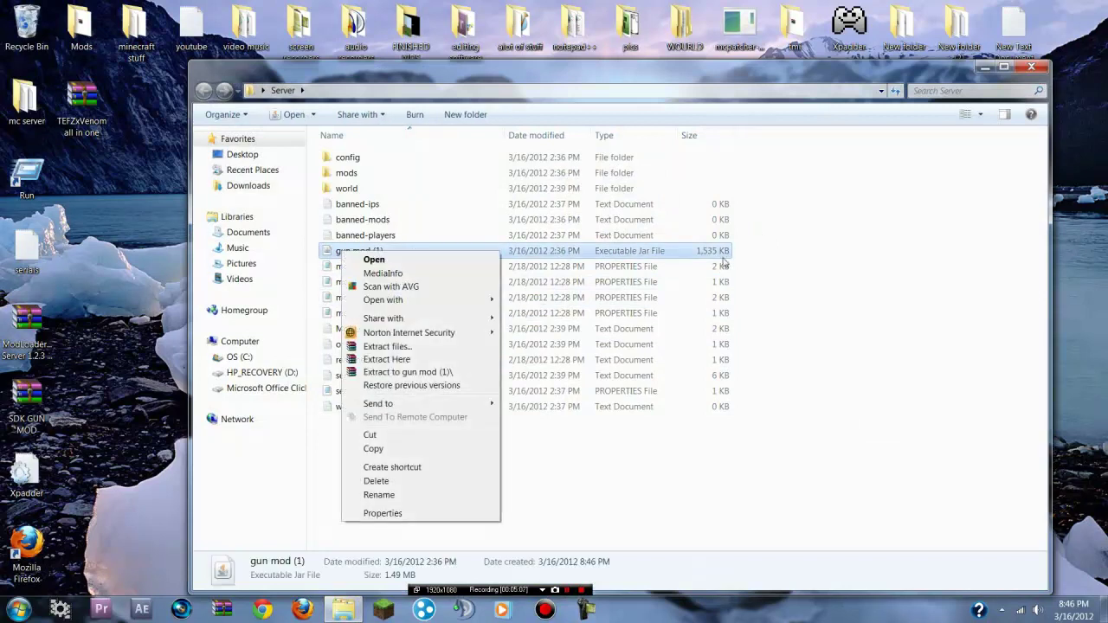
{"action": "left_click", "coordinate": [724, 263]}
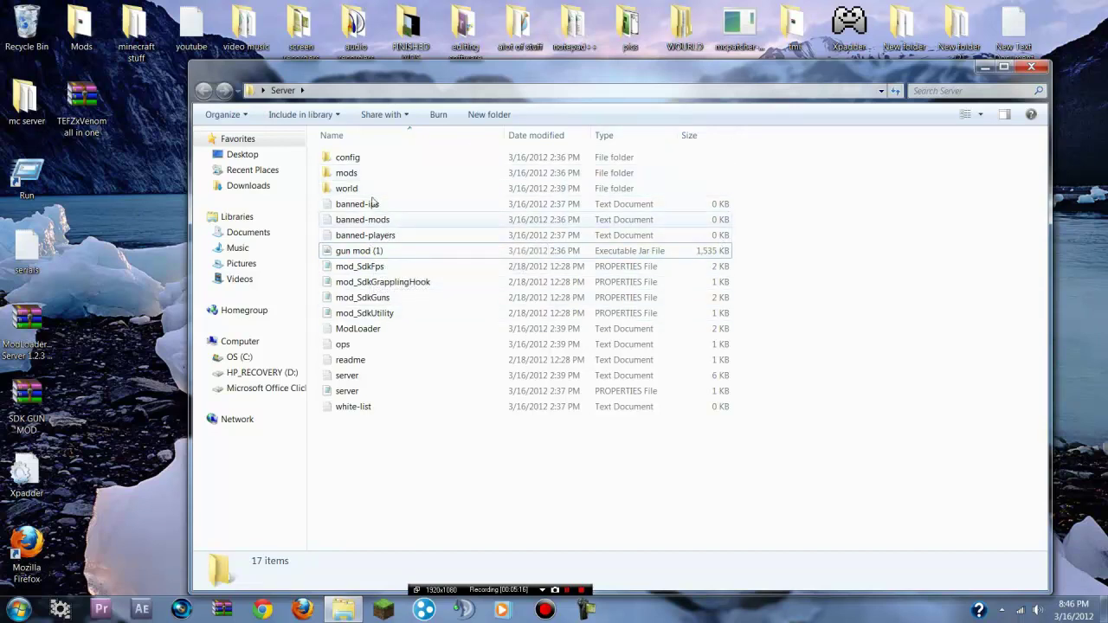
Step: Start the gun mod server and select Mineshafter-proxy (1) in the minecraft stuff folder
{"action": "double_click", "coordinate": [392, 252]}
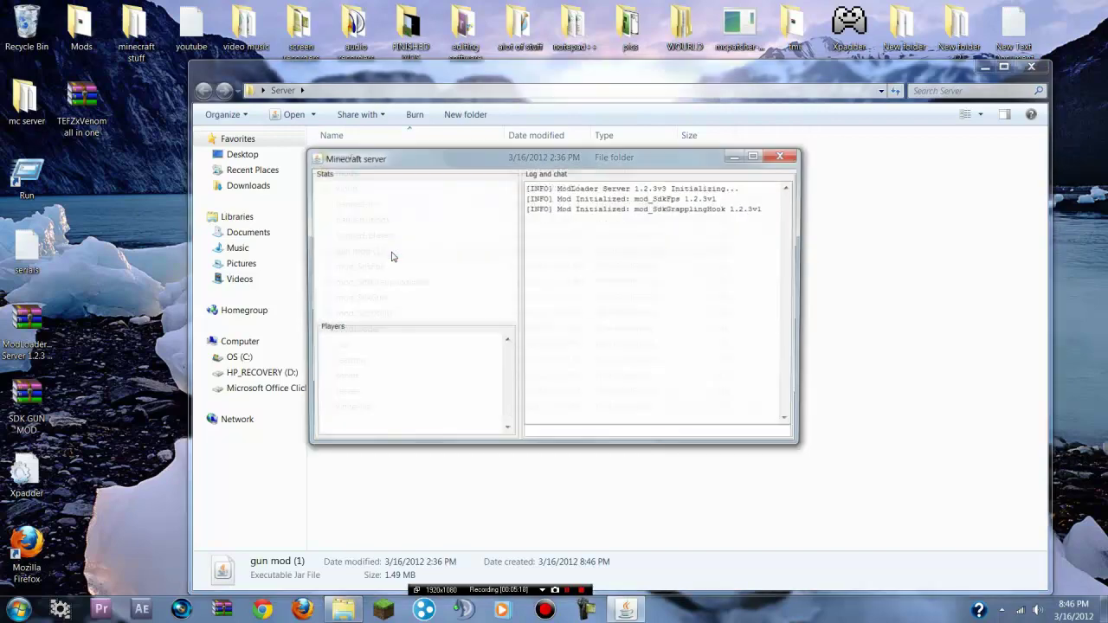
{"action": "left_click", "coordinate": [1031, 67]}
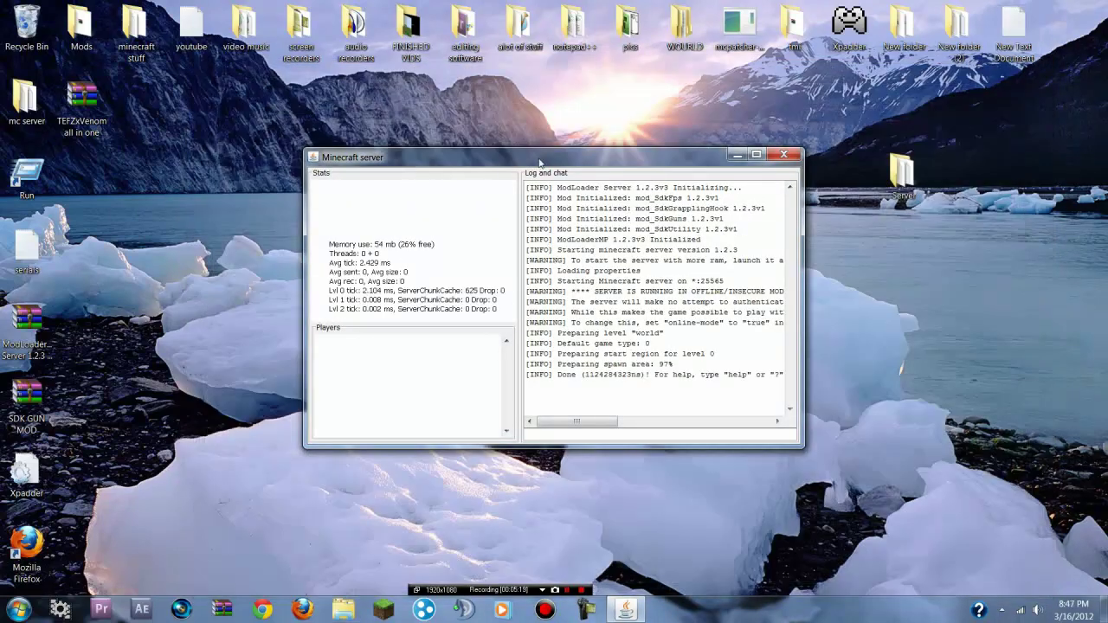
{"action": "double_click", "coordinate": [136, 35]}
{"action": "left_click", "coordinate": [390, 304]}
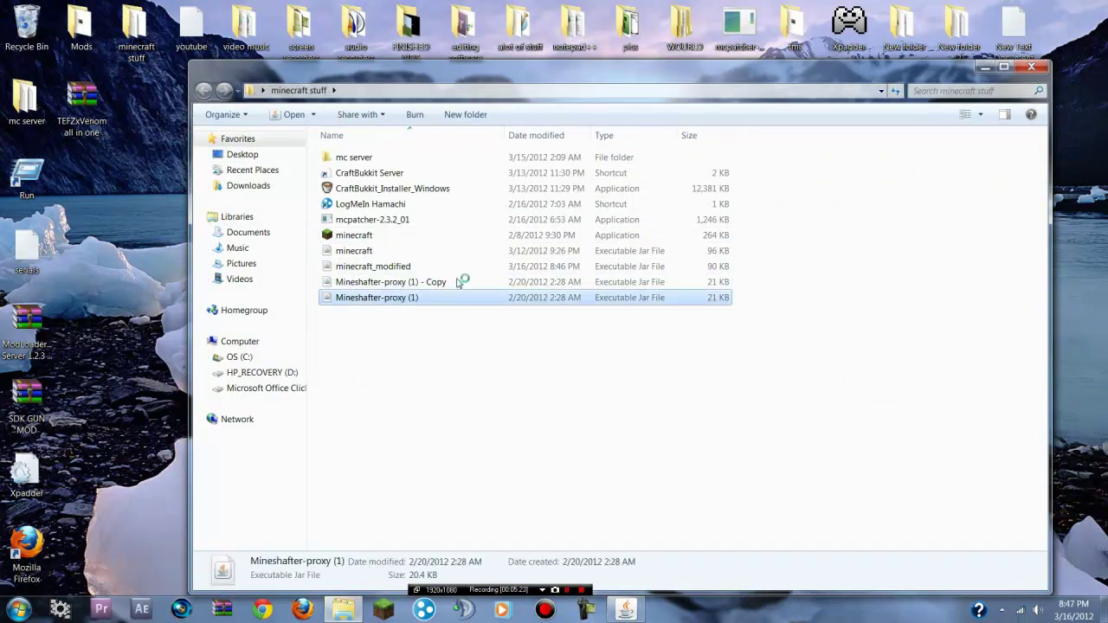
{"action": "left_click", "coordinate": [1029, 68]}
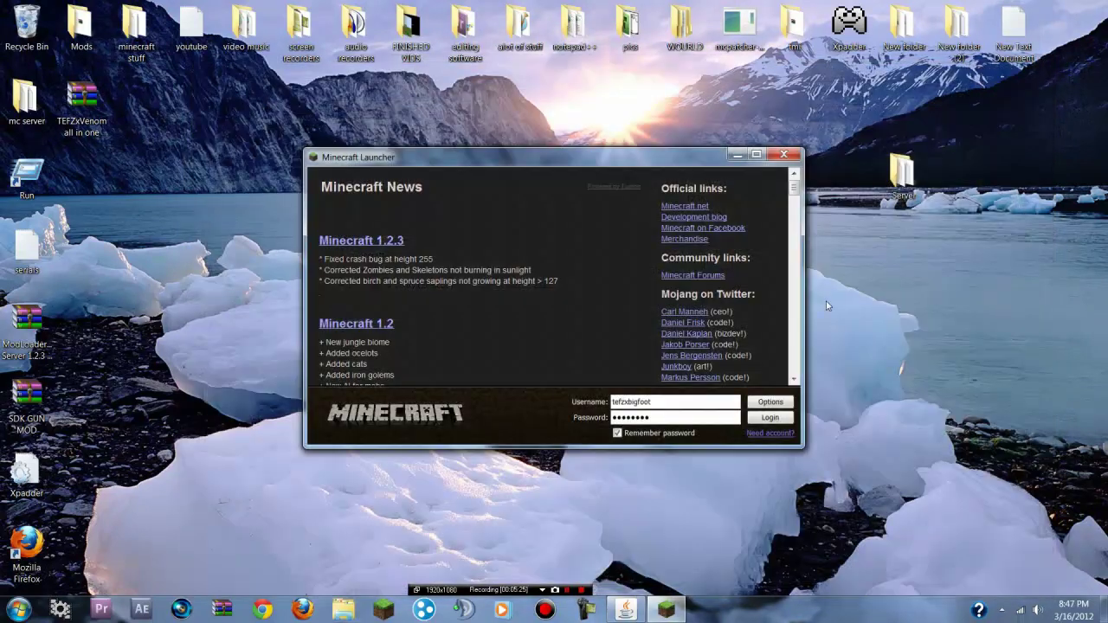
Step: Log in and join the localhost Minecraft Server from the multiplayer list
{"action": "left_click", "coordinate": [769, 419]}
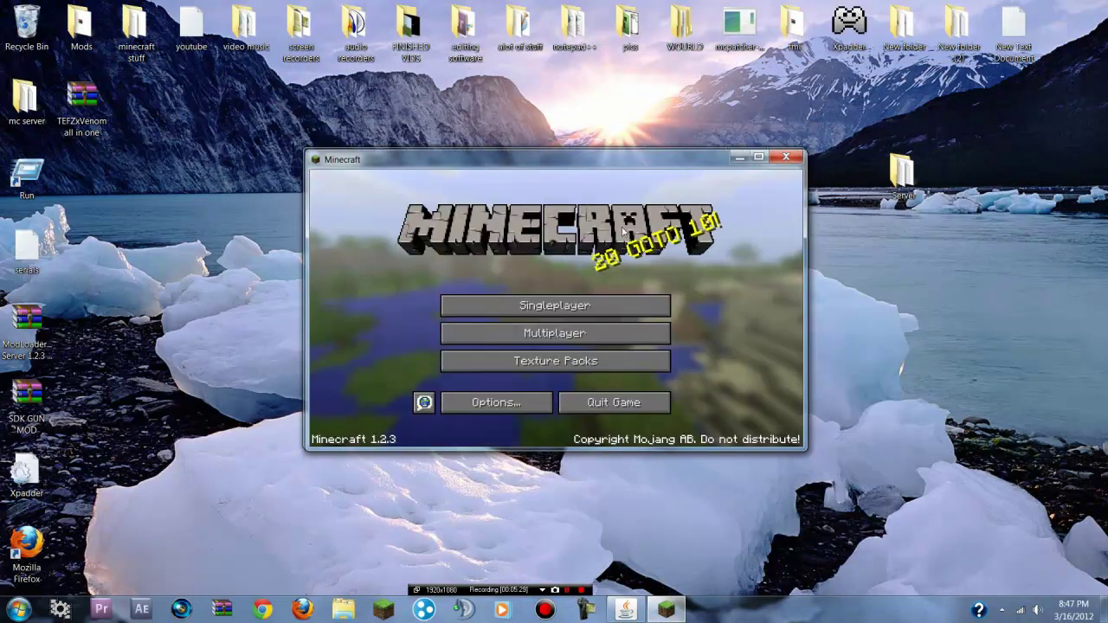
{"action": "left_click", "coordinate": [632, 343]}
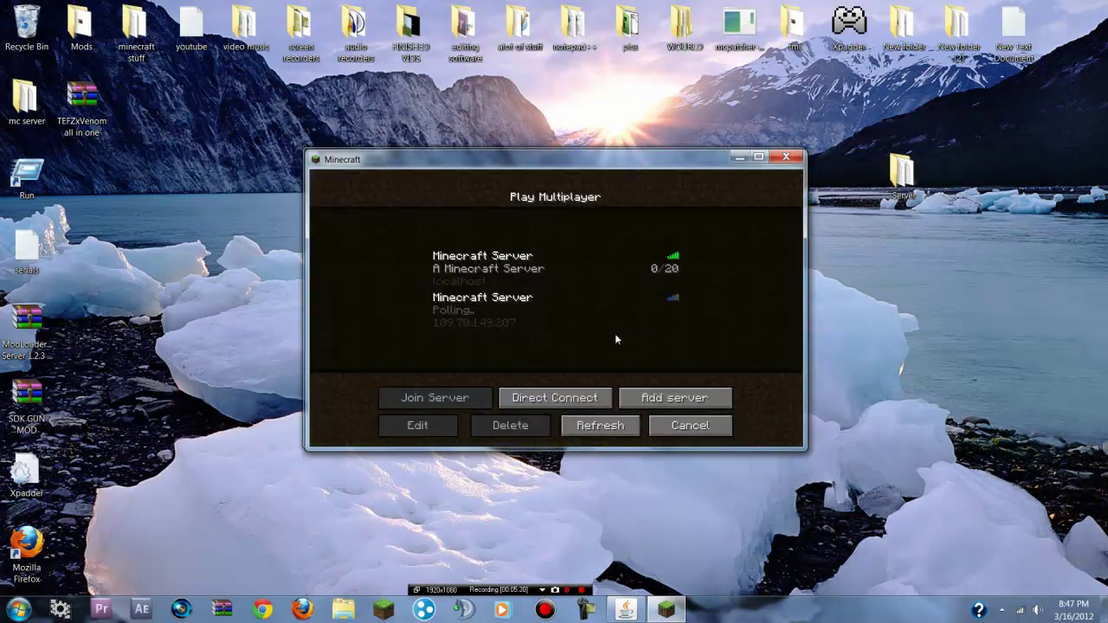
{"action": "left_click", "coordinate": [513, 269]}
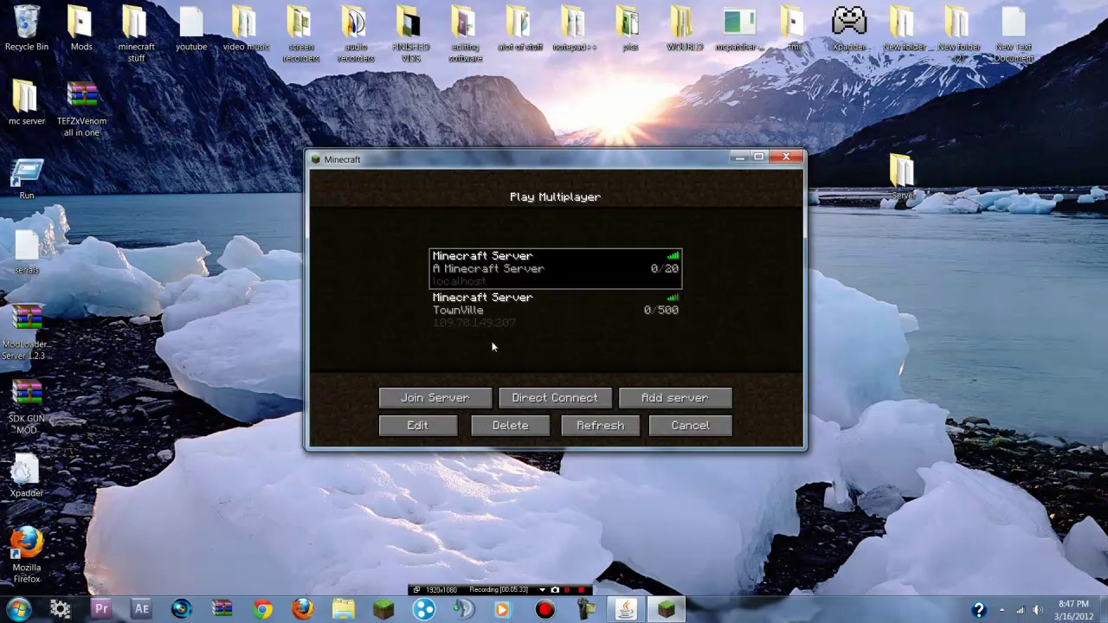
{"action": "left_click", "coordinate": [444, 399]}
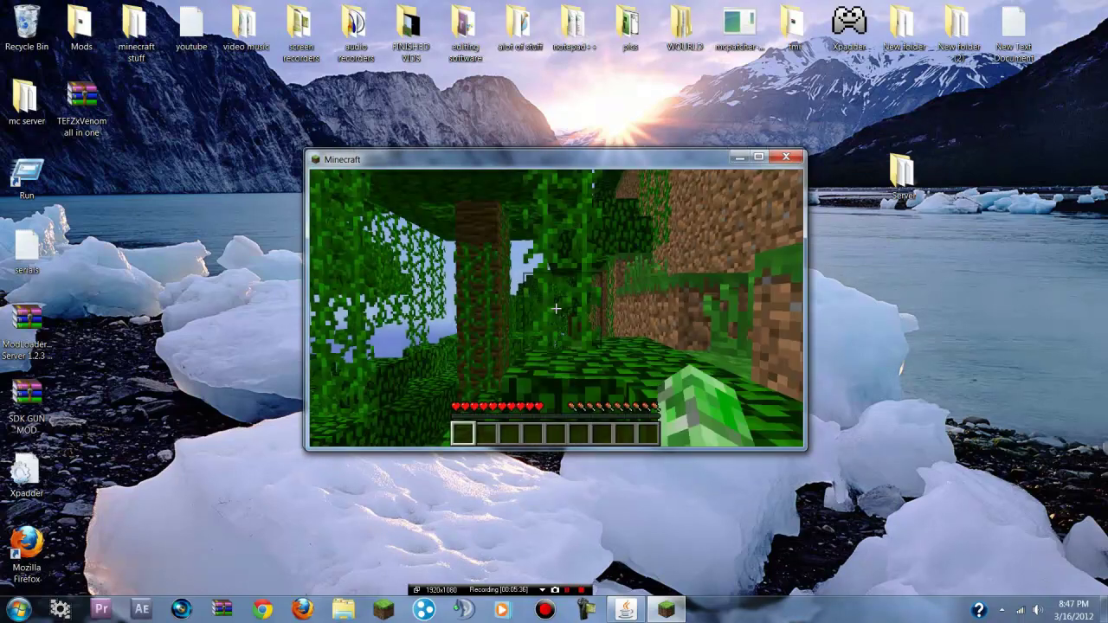
Step: Pause the game and bring the Minecraft server console to the front
{"action": "key", "text": "e"}
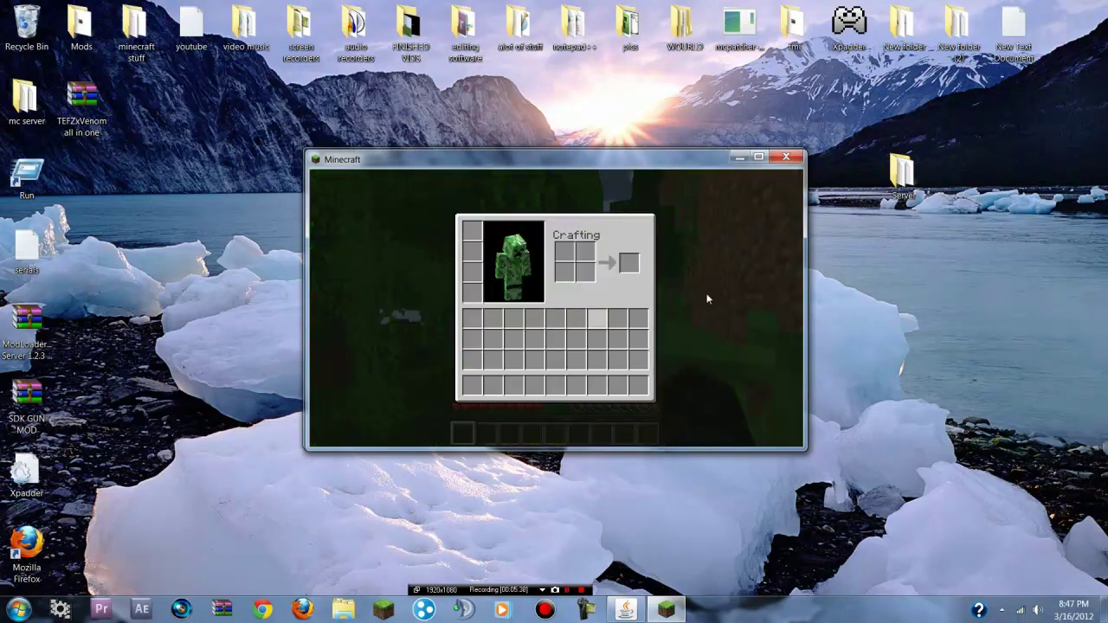
{"action": "key", "text": "e"}
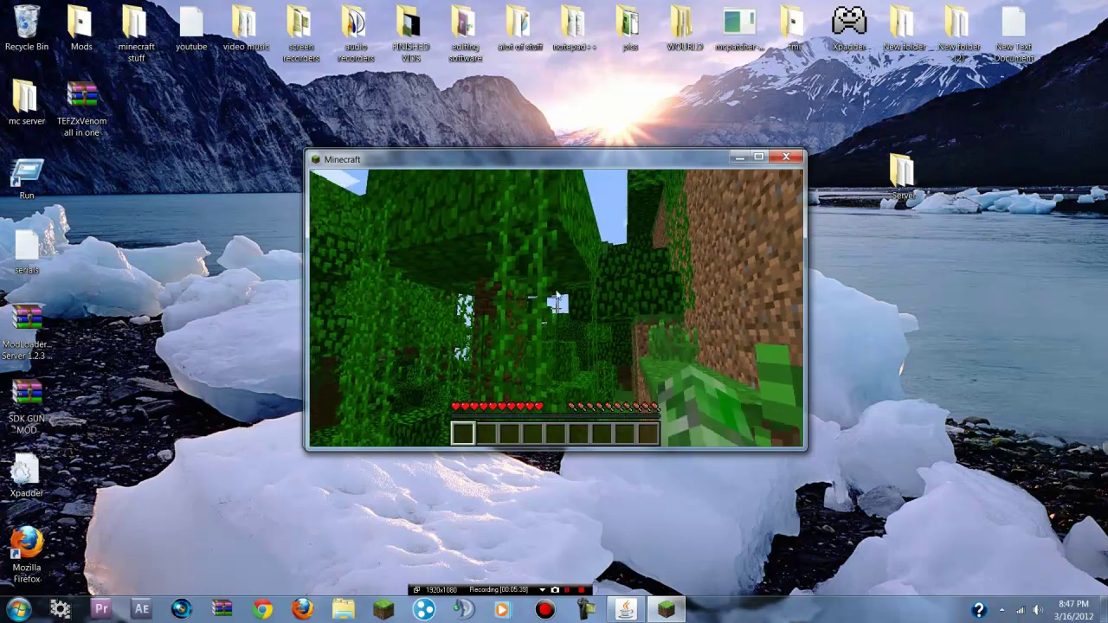
{"action": "key", "text": "Escape"}
{"action": "mouse_move", "coordinate": [538, 165]}
{"action": "left_mouse_down"}
{"action": "mouse_move", "coordinate": [540, 273]}
{"action": "mouse_move", "coordinate": [543, 262]}
{"action": "left_mouse_up"}
{"action": "left_click", "coordinate": [507, 340]}
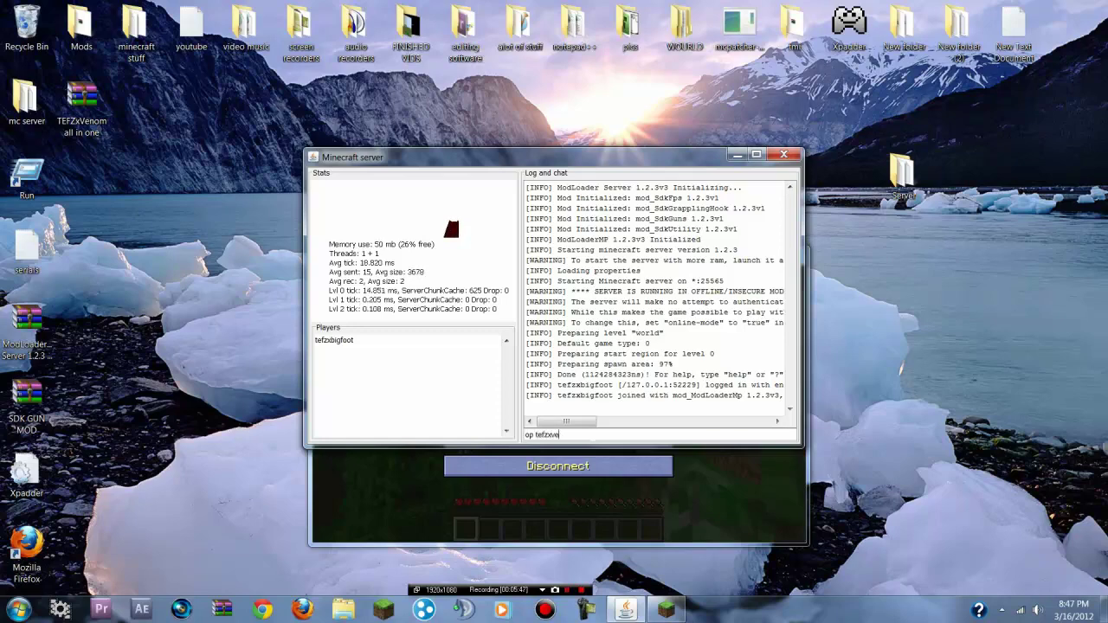
Step: Give the connected player operator rights with the op command, then resume the game
{"action": "key", "text": "Return"}
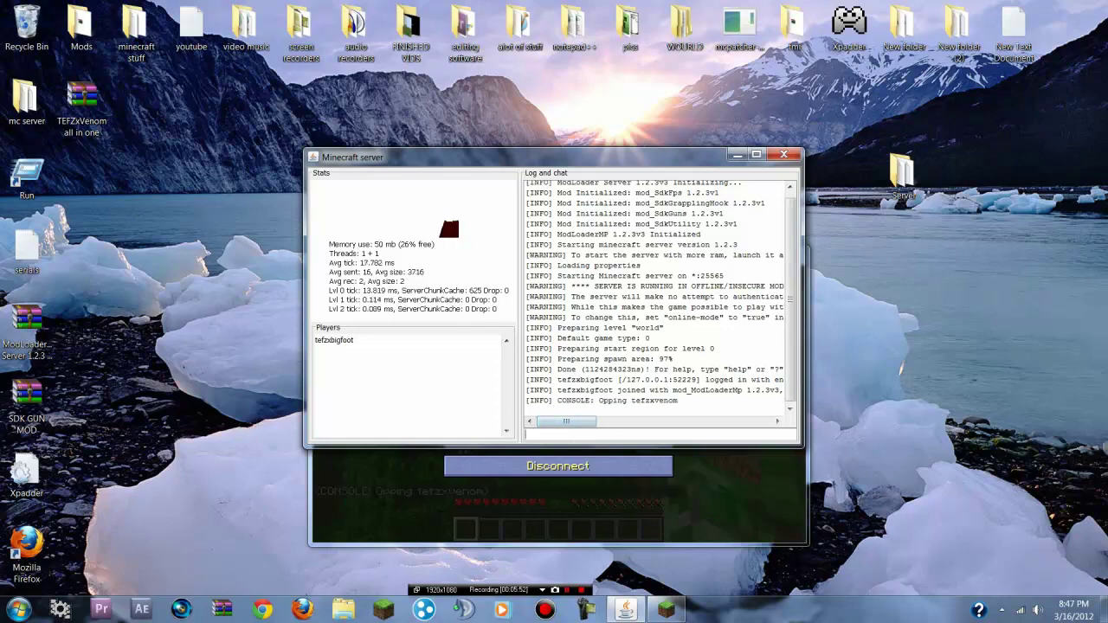
{"action": "type", "text": "op tefz"}
{"action": "type", "text": "xbigfoot"}
{"action": "key", "text": "Return"}
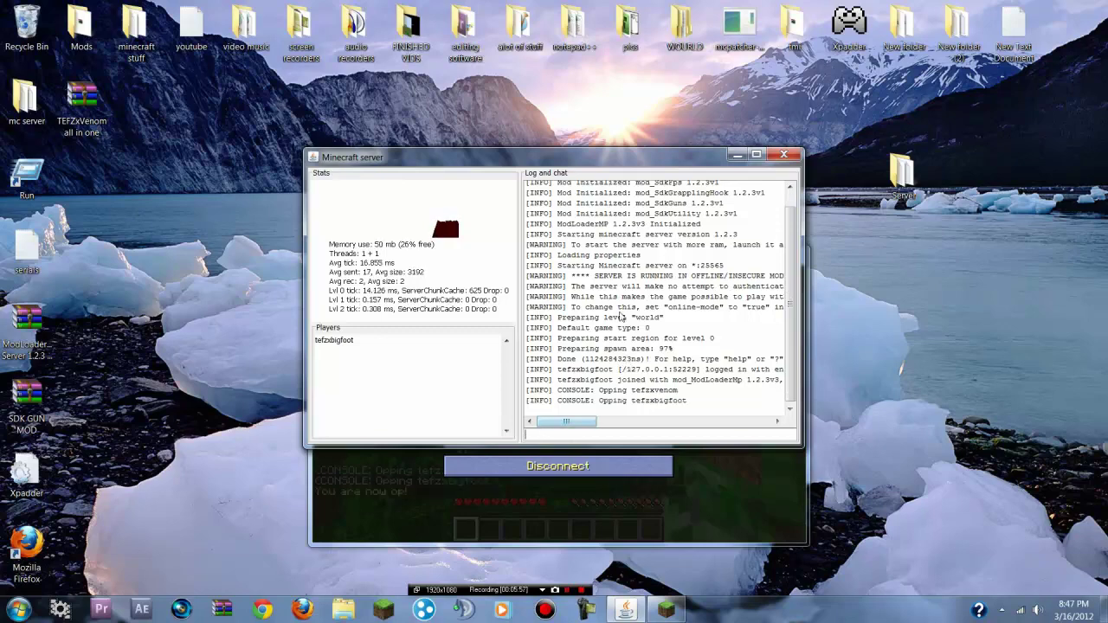
{"action": "left_click", "coordinate": [733, 158]}
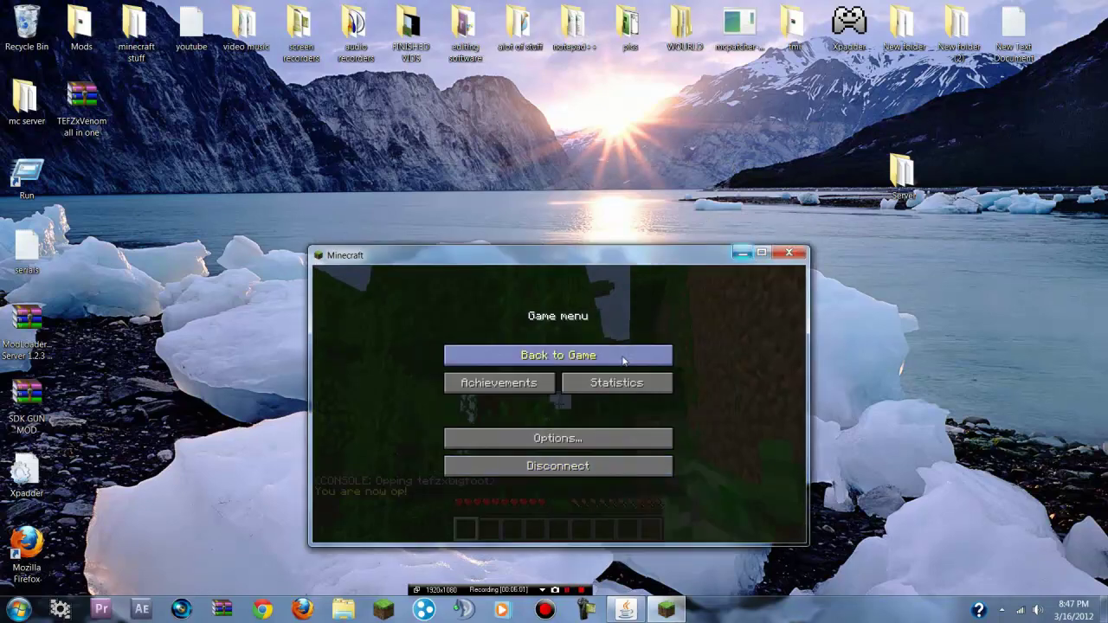
{"action": "left_click", "coordinate": [621, 357]}
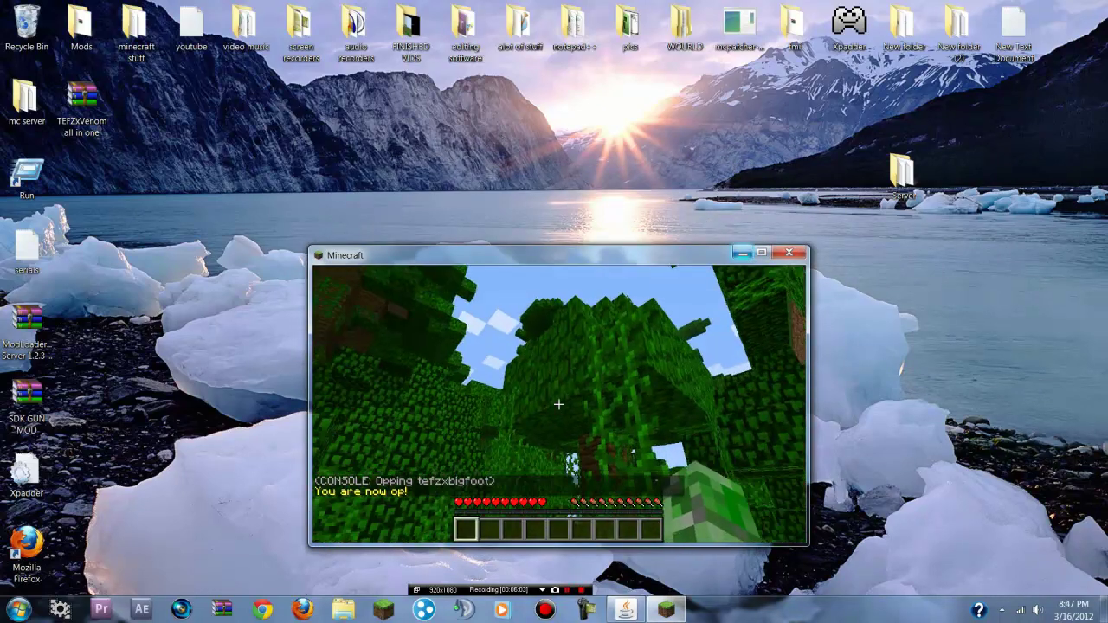
Step: Close the Minecraft game window and shut down the server console
{"action": "key", "text": "e"}
{"action": "key", "text": "e"}
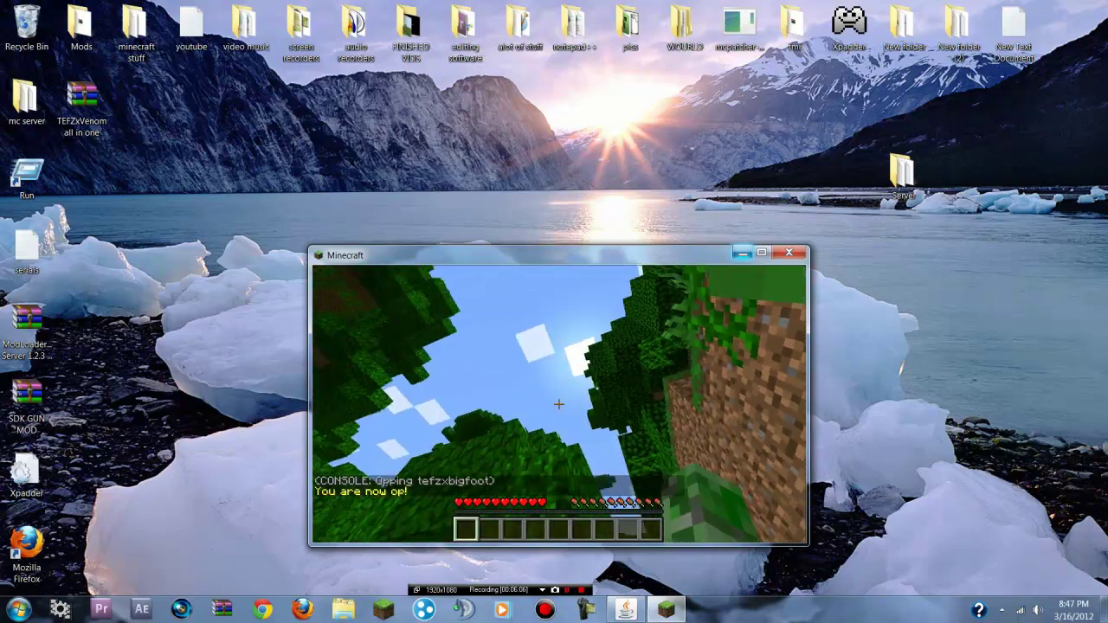
{"action": "key", "text": "Escape"}
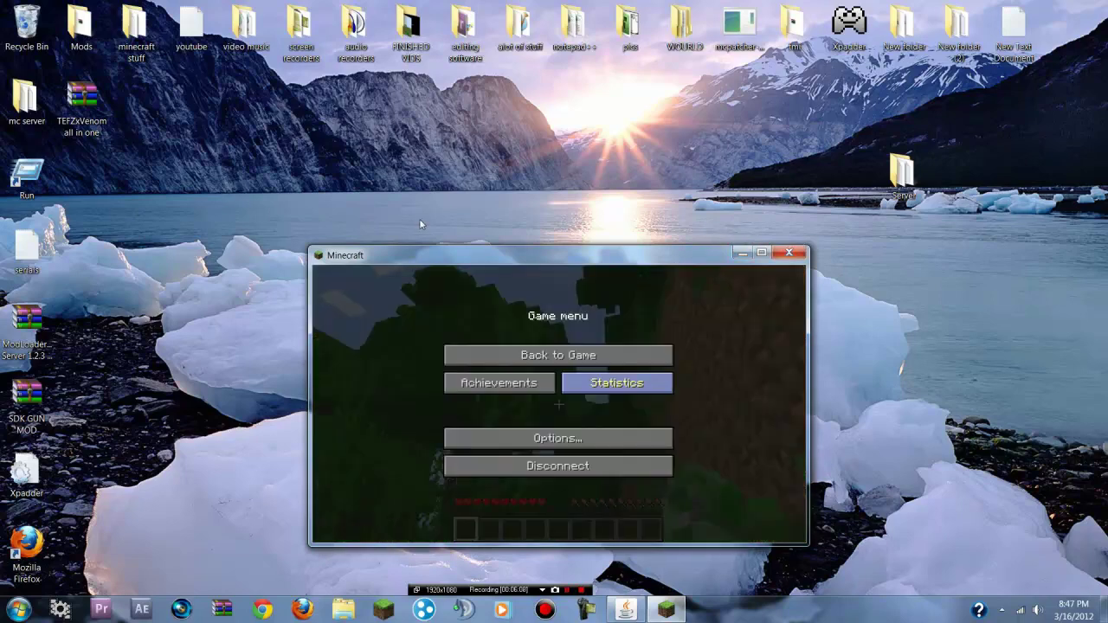
{"action": "left_click", "coordinate": [788, 255]}
{"action": "left_click", "coordinate": [627, 610]}
{"action": "key", "text": "alt+F4"}
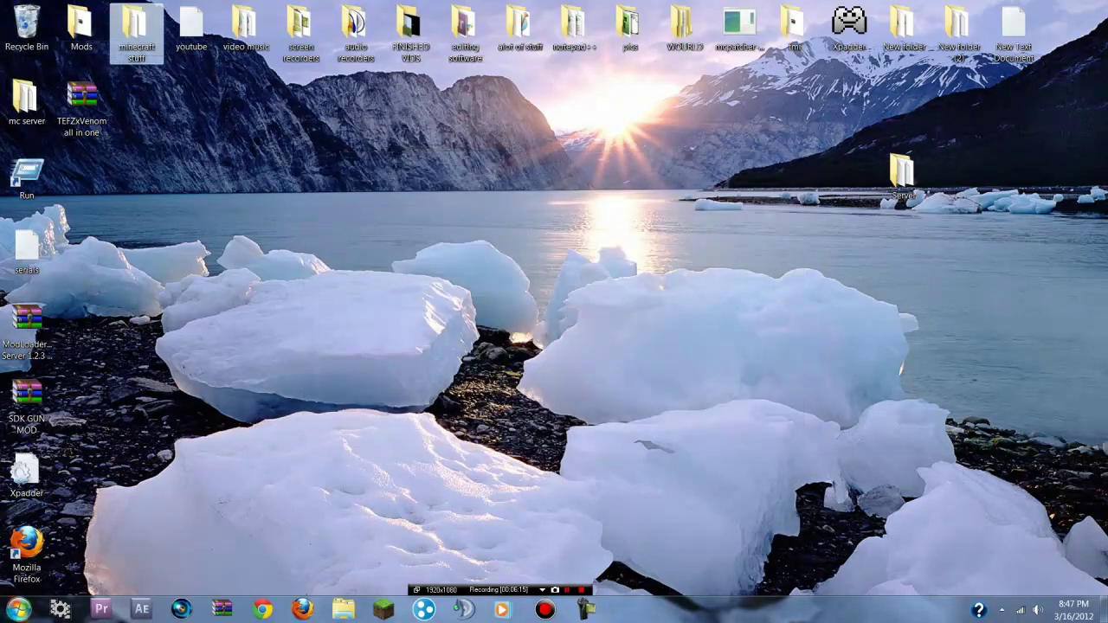
Step: Open TooManyItems.txt from the %appdata% Roaming .minecraft folder
{"action": "left_click", "coordinate": [19, 610]}
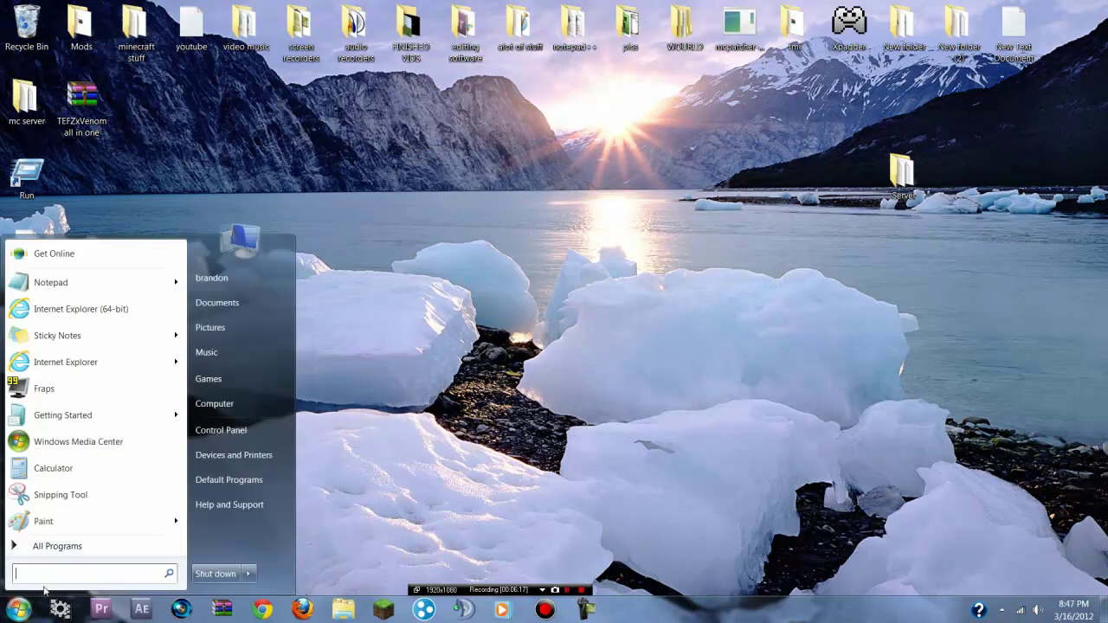
{"action": "type", "text": "%app"}
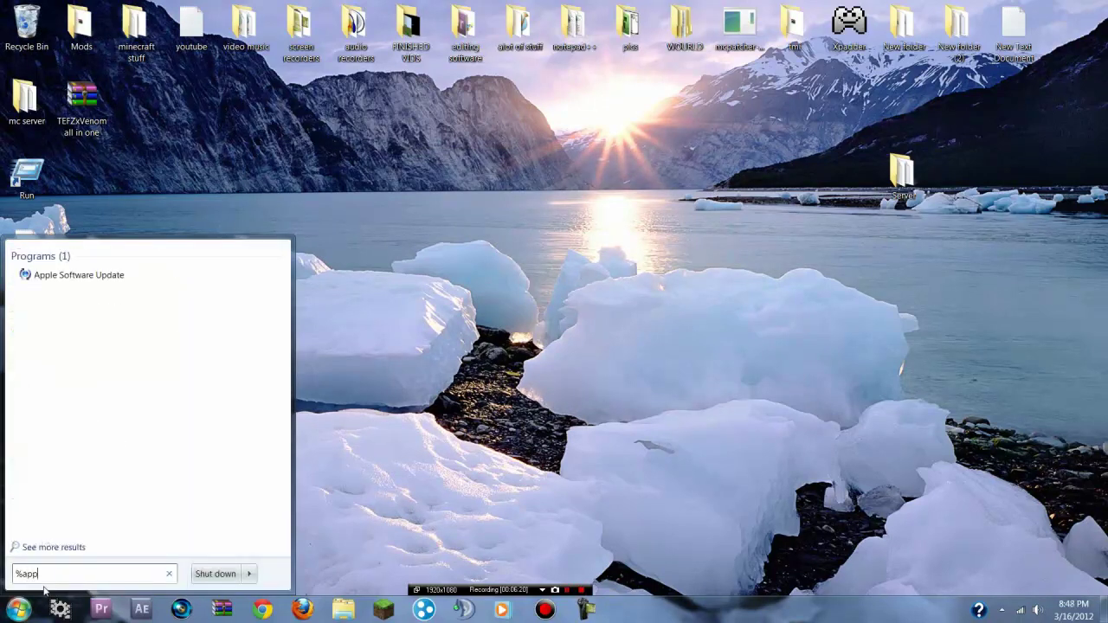
{"action": "type", "text": "data%"}
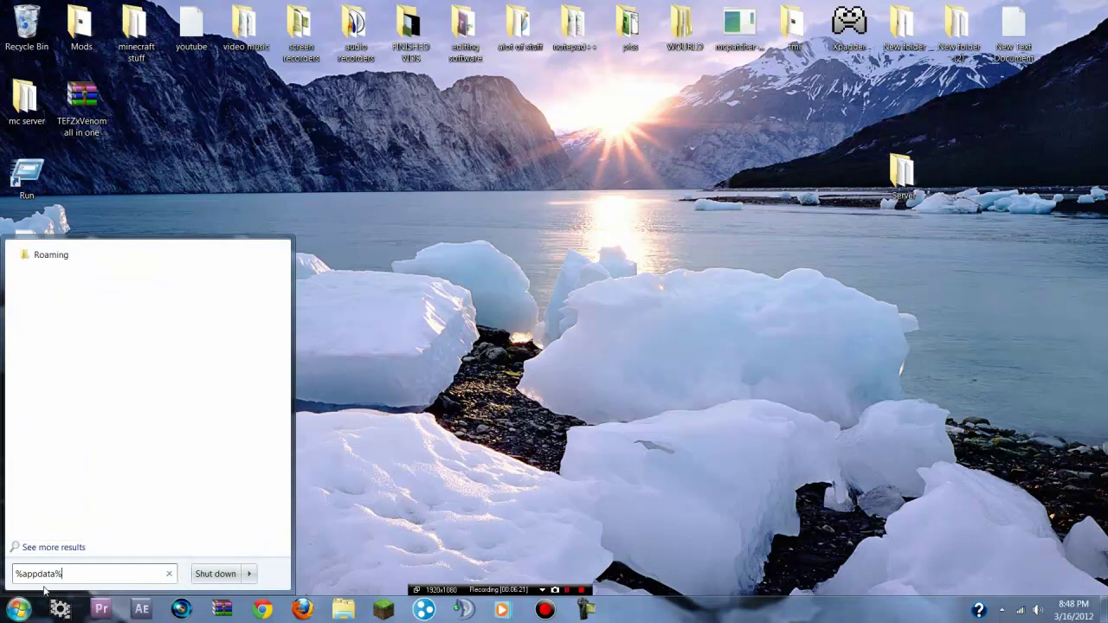
{"action": "left_click", "coordinate": [135, 260]}
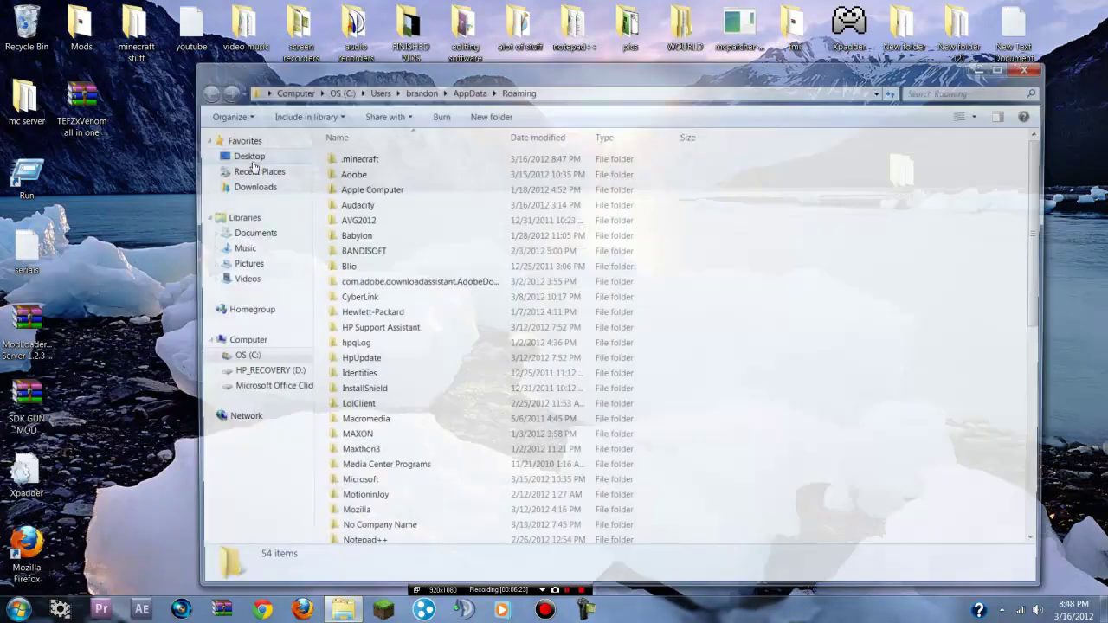
{"action": "double_click", "coordinate": [372, 156]}
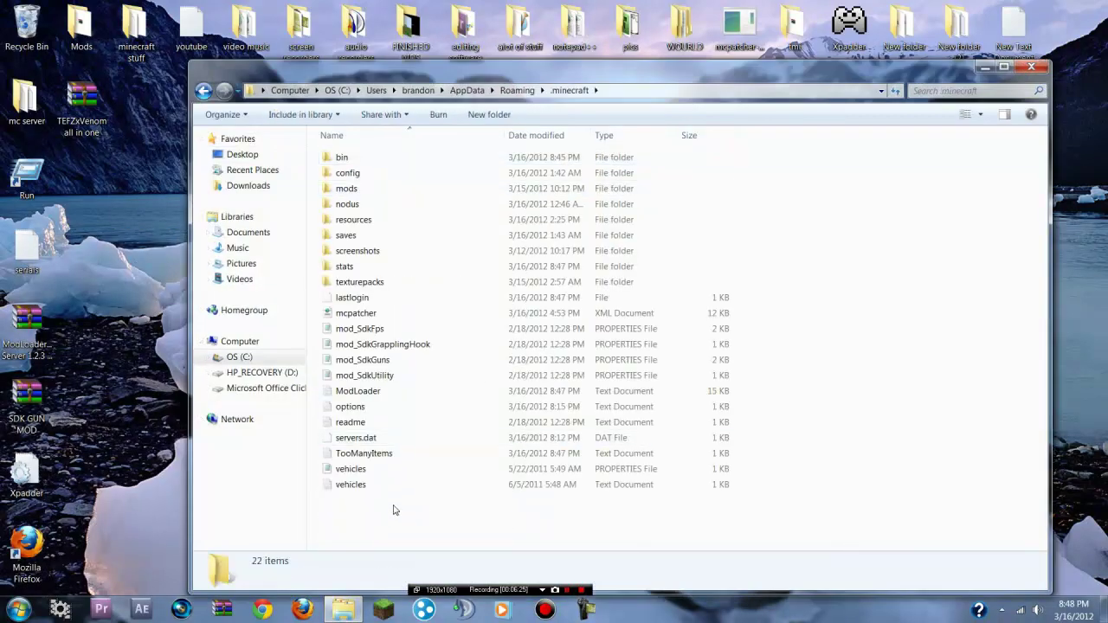
{"action": "double_click", "coordinate": [389, 453]}
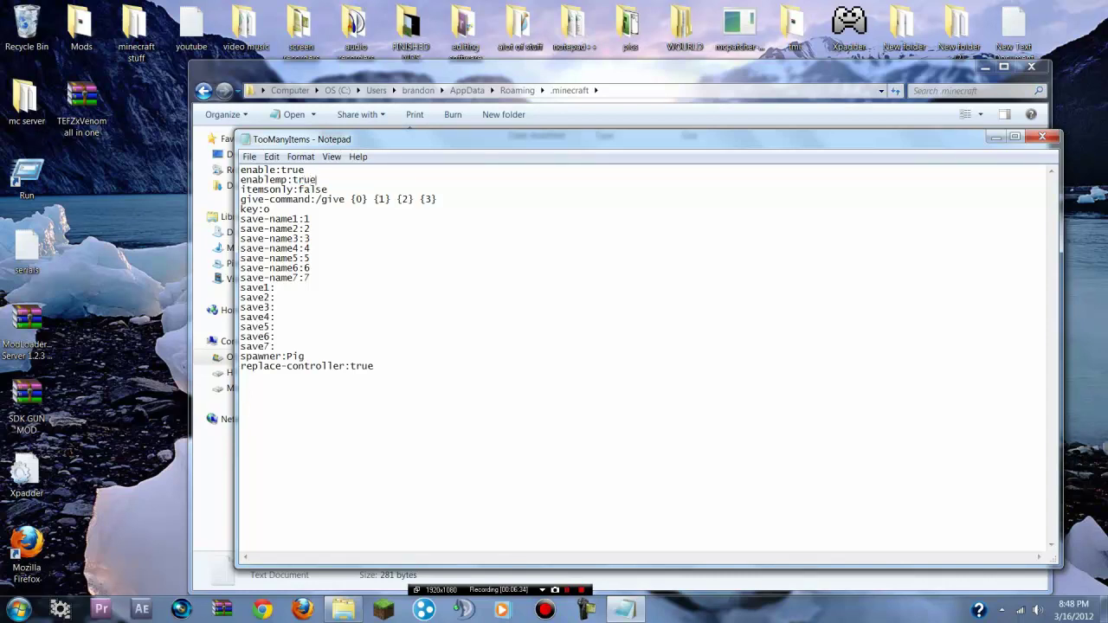
Step: Save the config with enablemp:true, then close Notepad and the .minecraft folder
{"action": "left_click", "coordinate": [249, 157]}
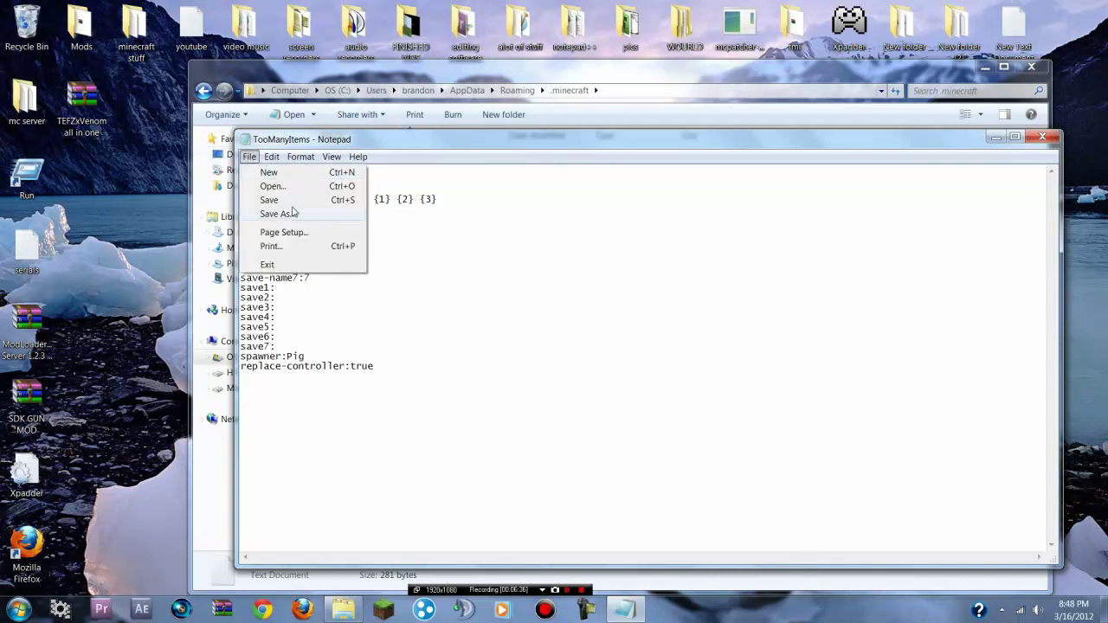
{"action": "left_click", "coordinate": [293, 200]}
{"action": "left_click", "coordinate": [1045, 137]}
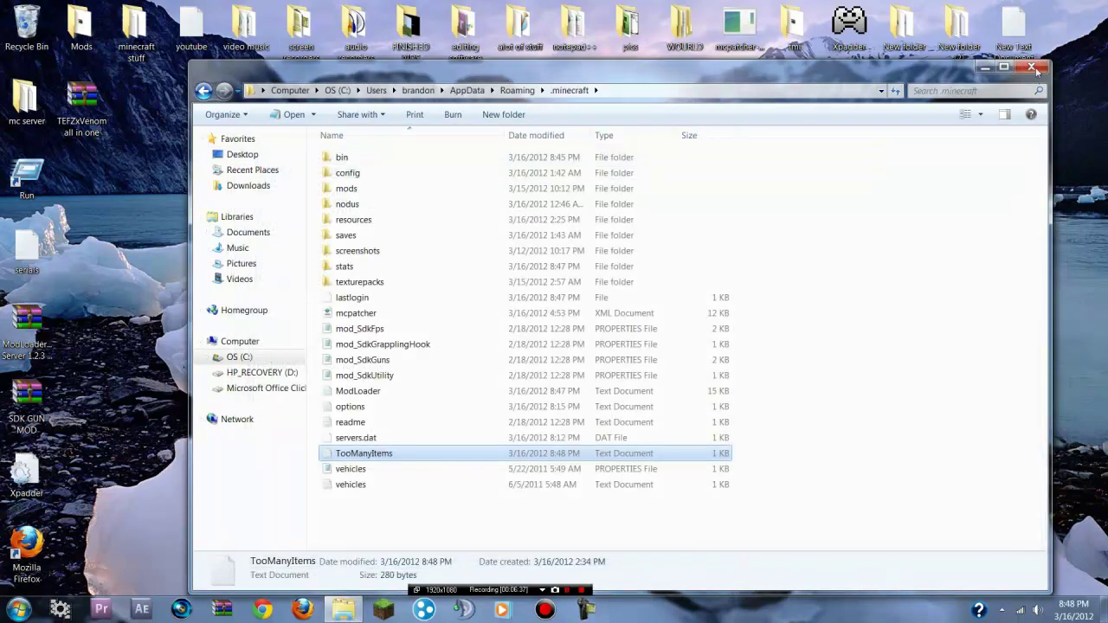
{"action": "left_click", "coordinate": [1032, 67]}
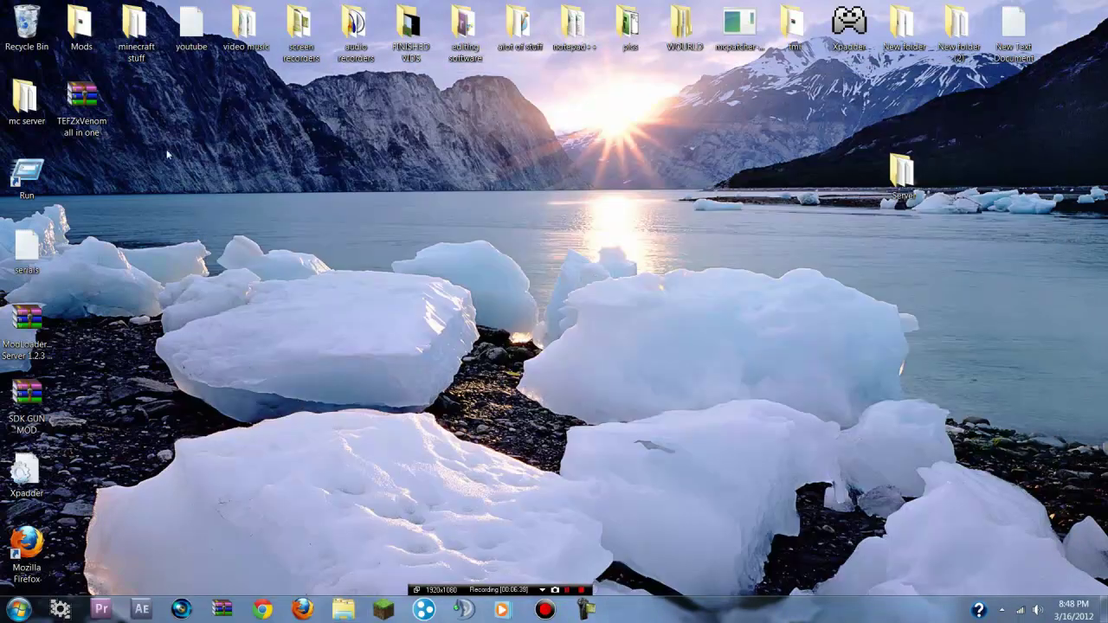
Step: Run the gun mod server jar, then launch Mineshafter-proxy (1) - Copy and log in
{"action": "double_click", "coordinate": [901, 174]}
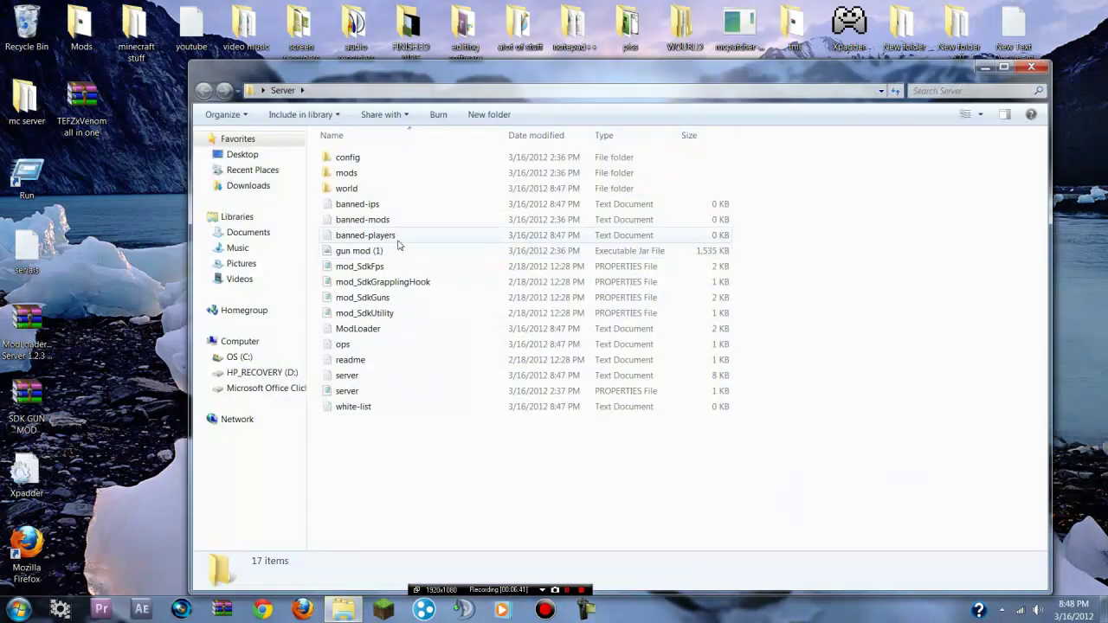
{"action": "double_click", "coordinate": [395, 251]}
{"action": "key", "text": "alt+F4"}
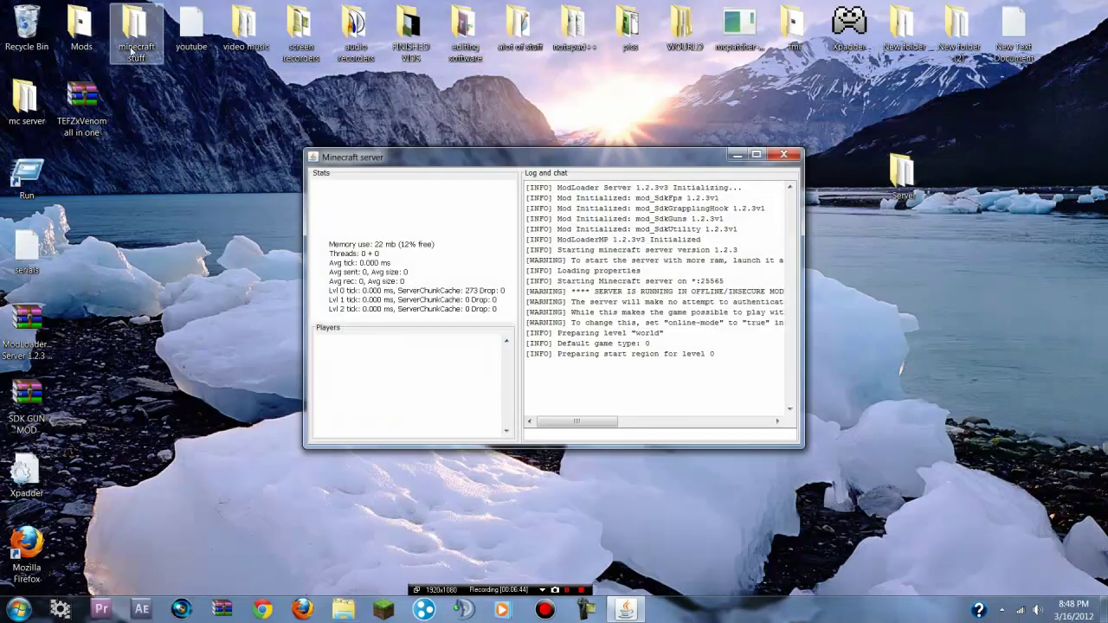
{"action": "double_click", "coordinate": [132, 53]}
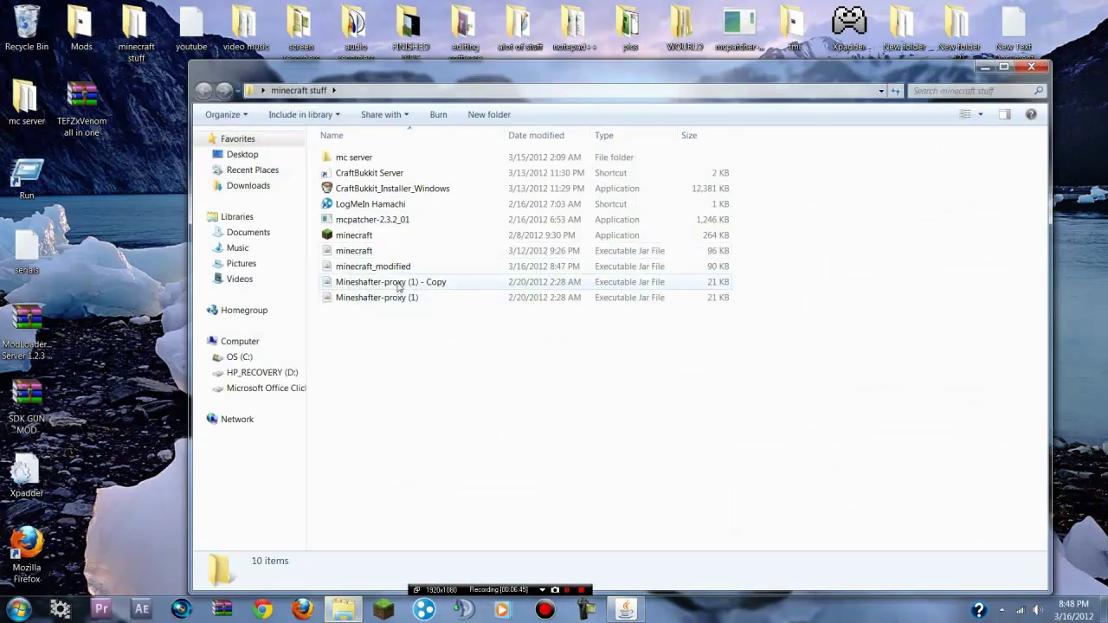
{"action": "left_click", "coordinate": [467, 284]}
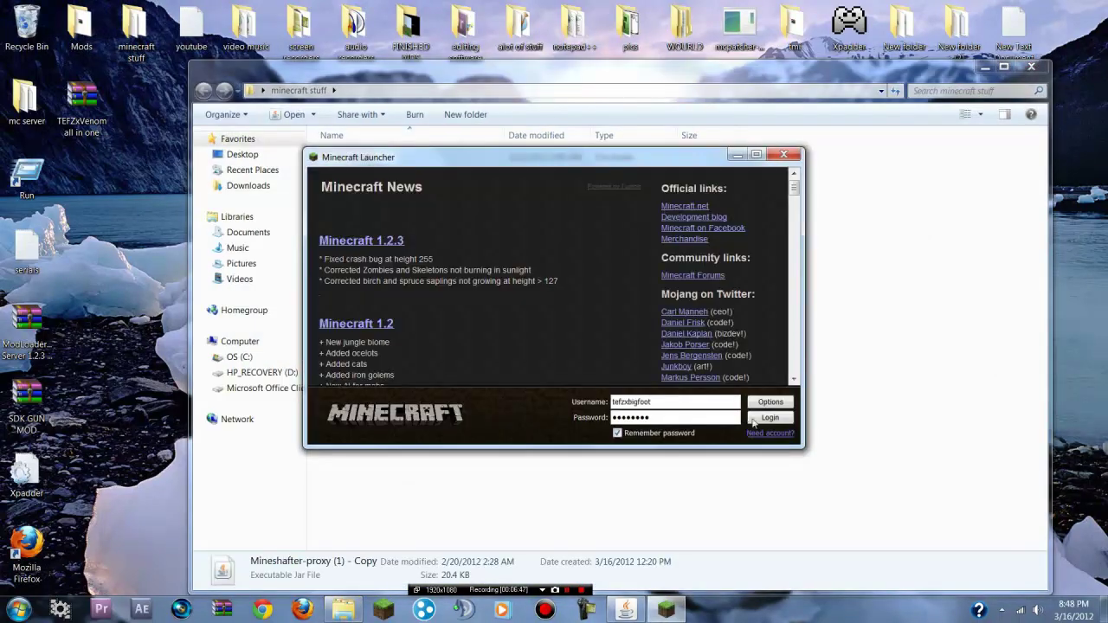
{"action": "left_click", "coordinate": [765, 421]}
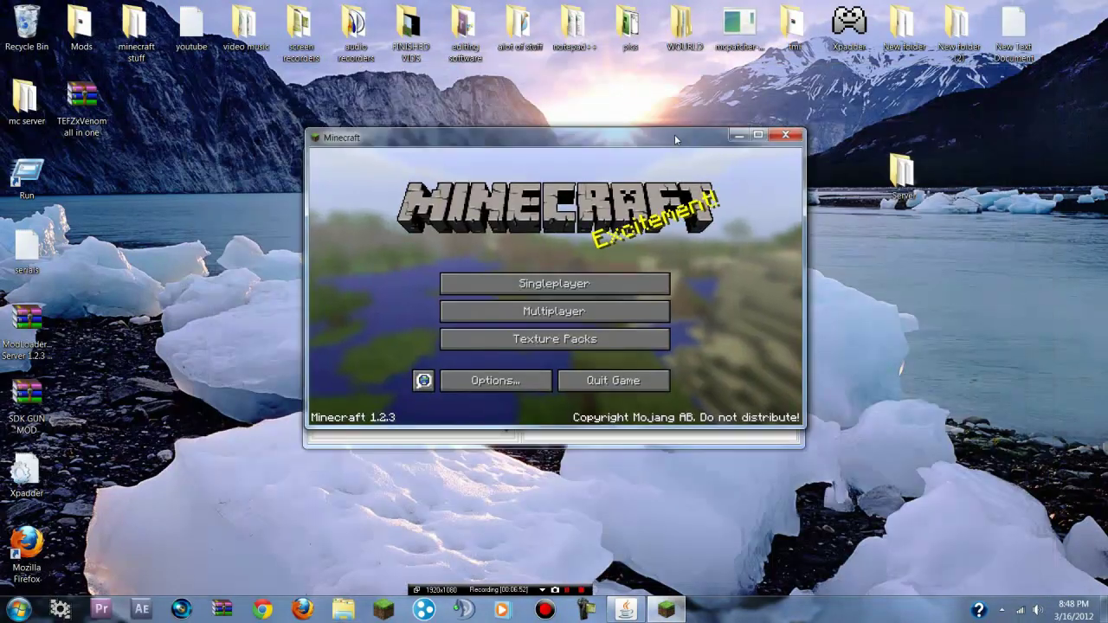
Step: Join the localhost server and page TooManyItems forward to the gun items
{"action": "left_click", "coordinate": [462, 347]}
{"action": "double_click", "coordinate": [540, 263]}
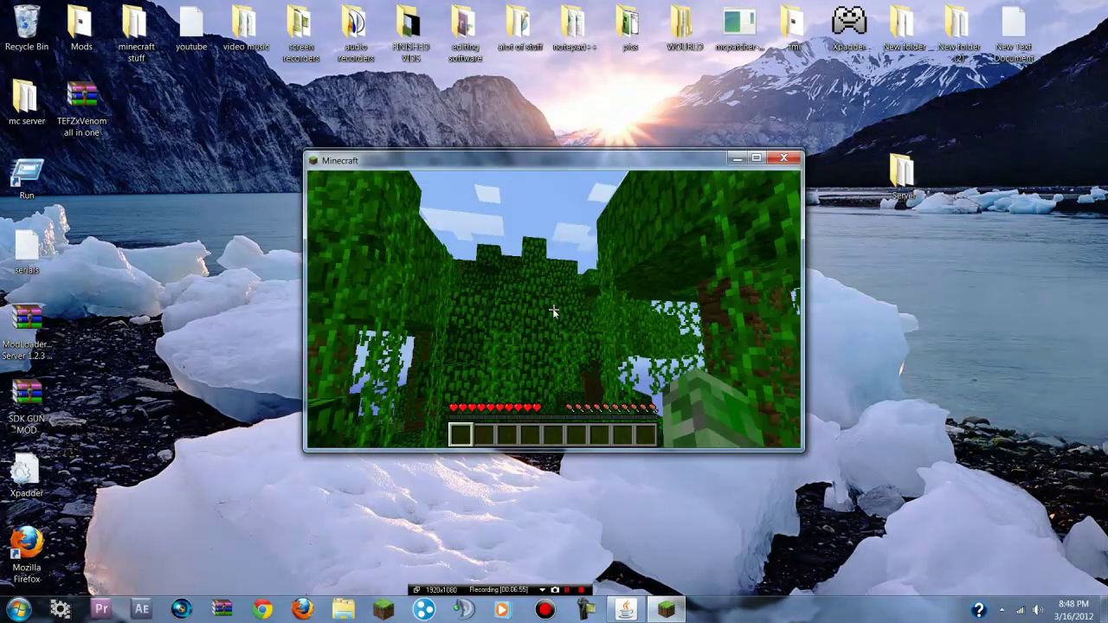
{"action": "key", "text": "e"}
{"action": "left_click", "coordinate": [789, 181]}
{"action": "left_click", "coordinate": [789, 181]}
{"action": "left_click", "coordinate": [789, 180]}
{"action": "left_click", "coordinate": [789, 180]}
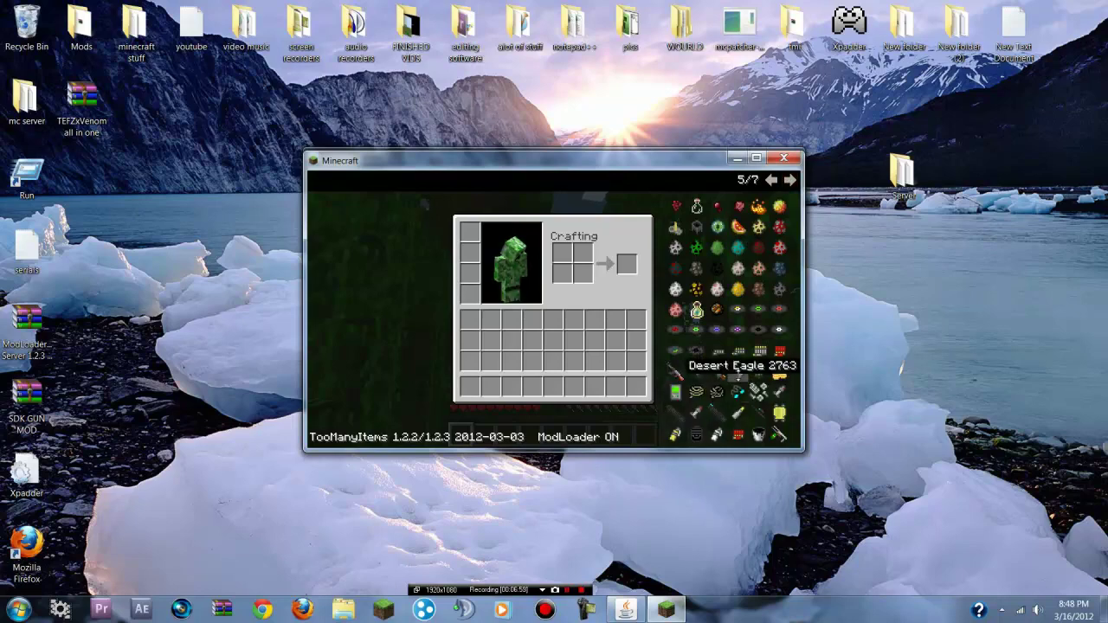
Step: Take a stack of Light Bullets from TooManyItems and return to the game
{"action": "key", "text": "e"}
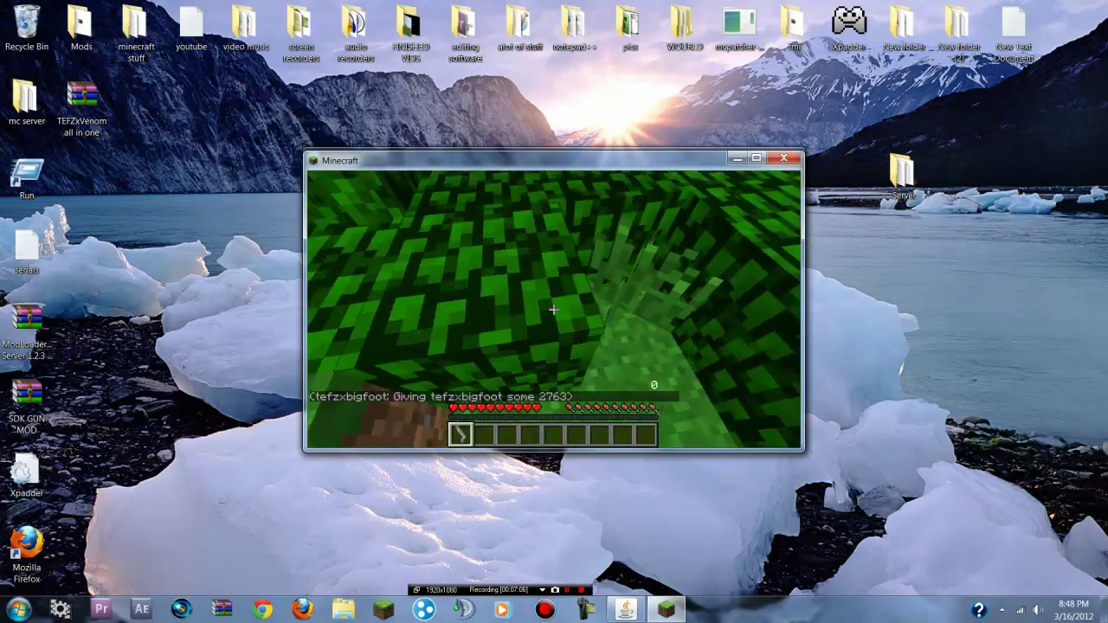
{"action": "key", "text": "e"}
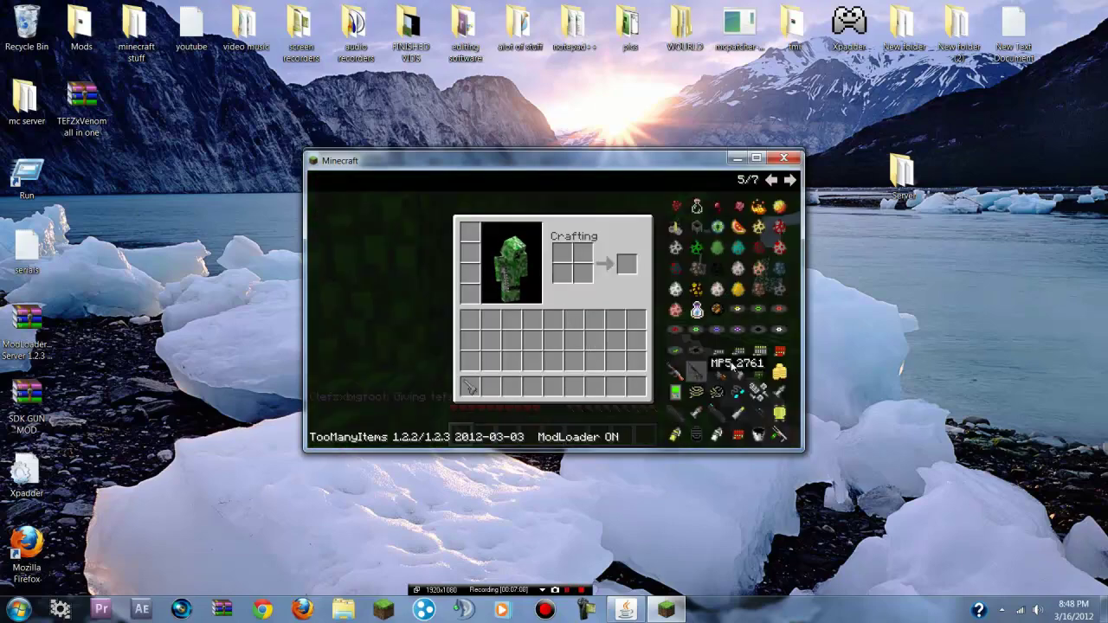
{"action": "left_click", "coordinate": [742, 351]}
{"action": "key", "text": "e"}
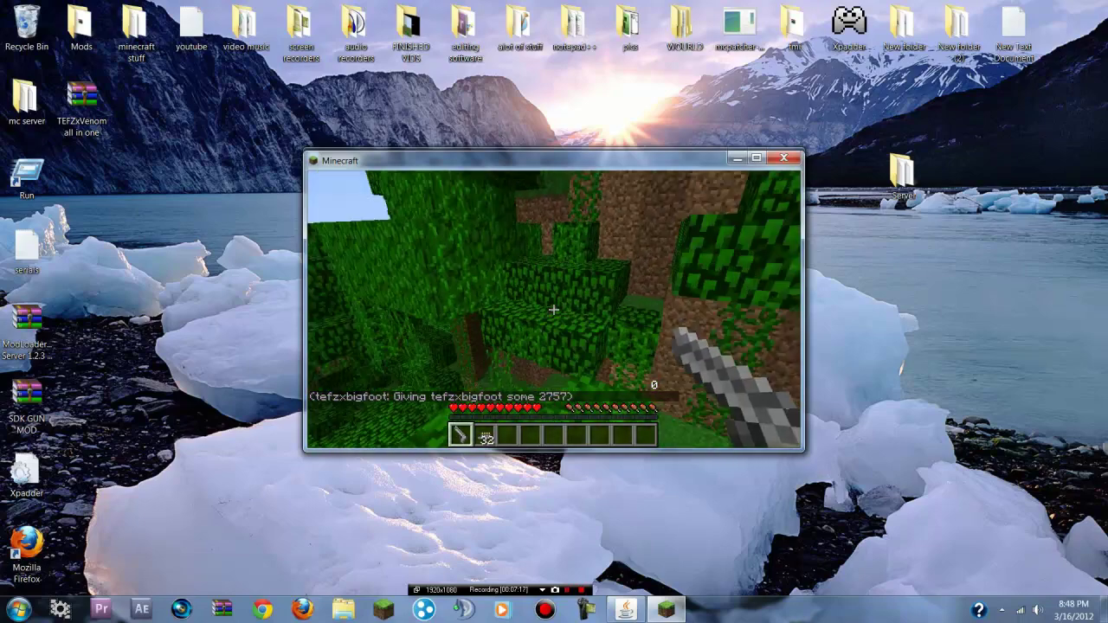
Step: Walk forward through the jungle, then pause and close the Minecraft window
{"action": "key", "text": "w"}
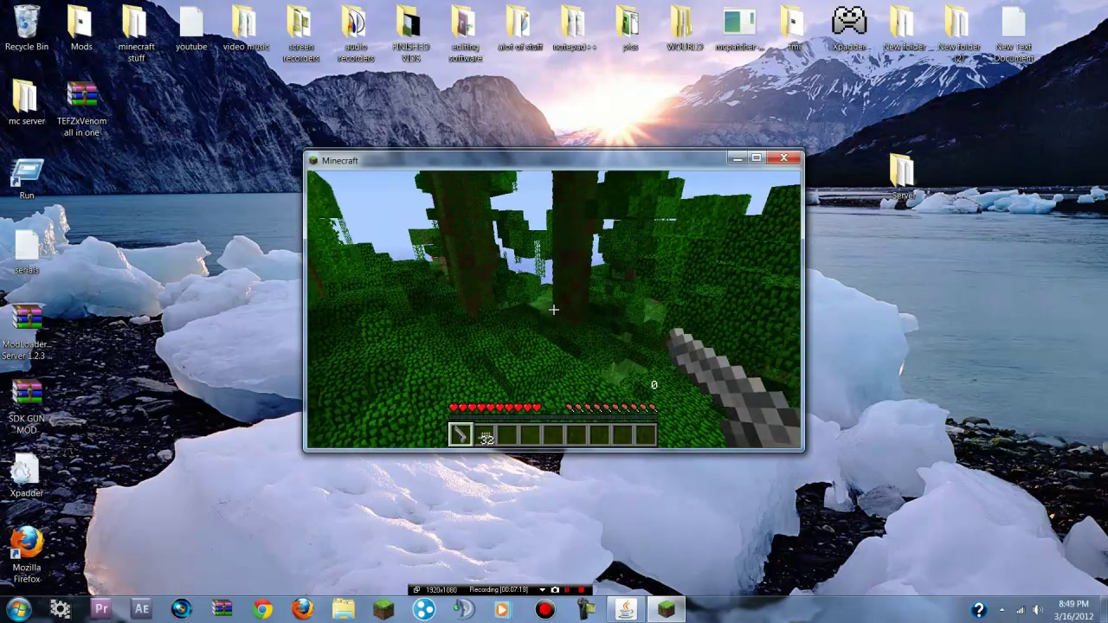
{"action": "key", "text": "w"}
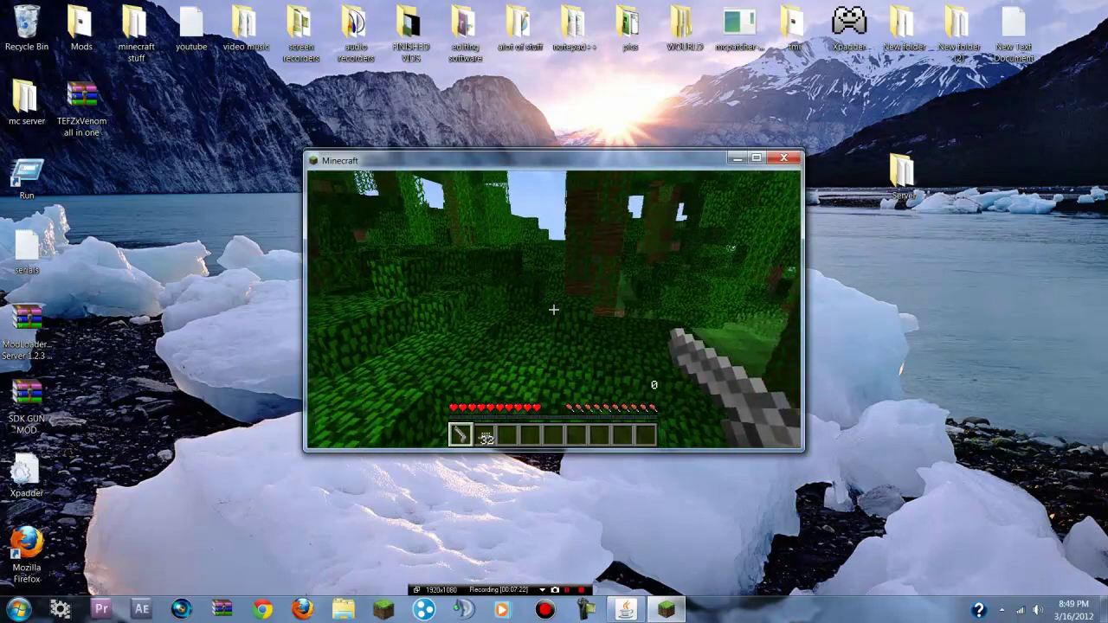
{"action": "key", "text": "w"}
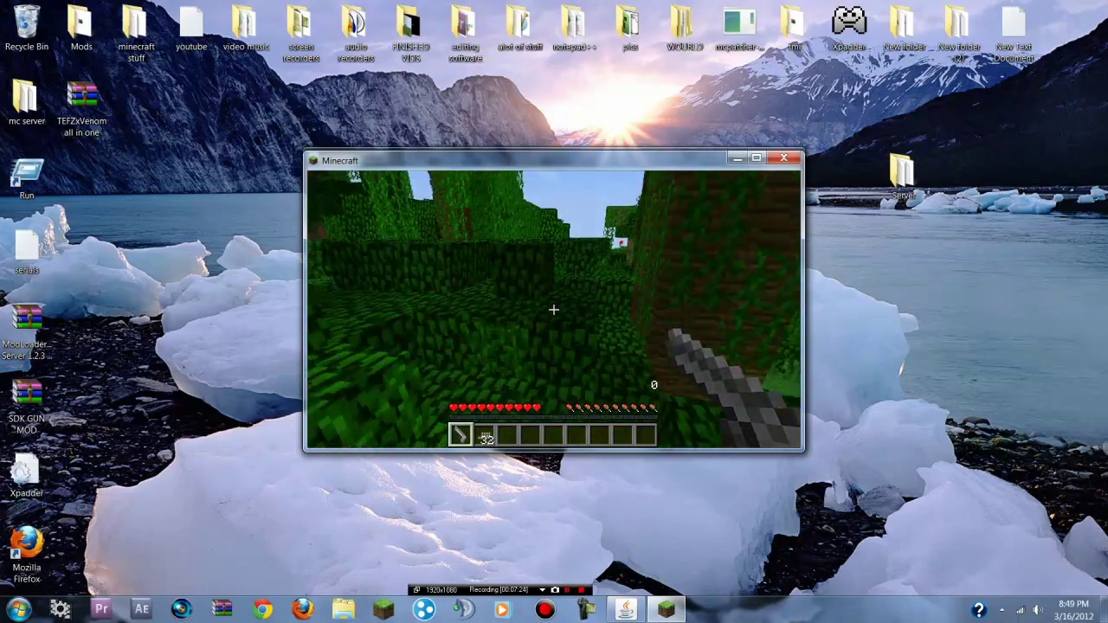
{"action": "key", "text": "w"}
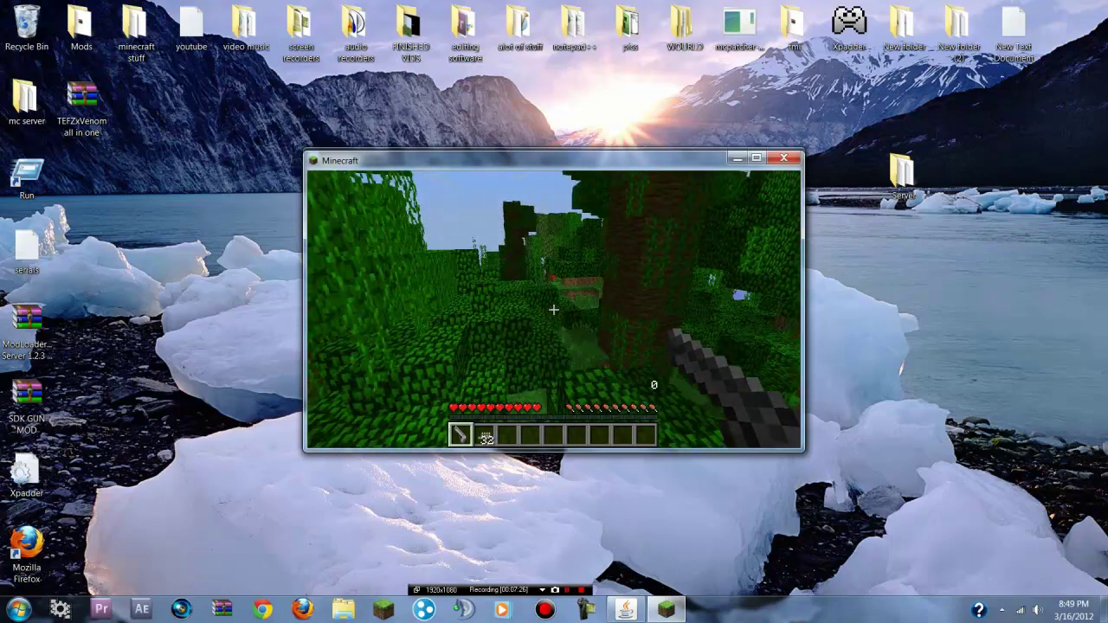
{"action": "key", "text": "w"}
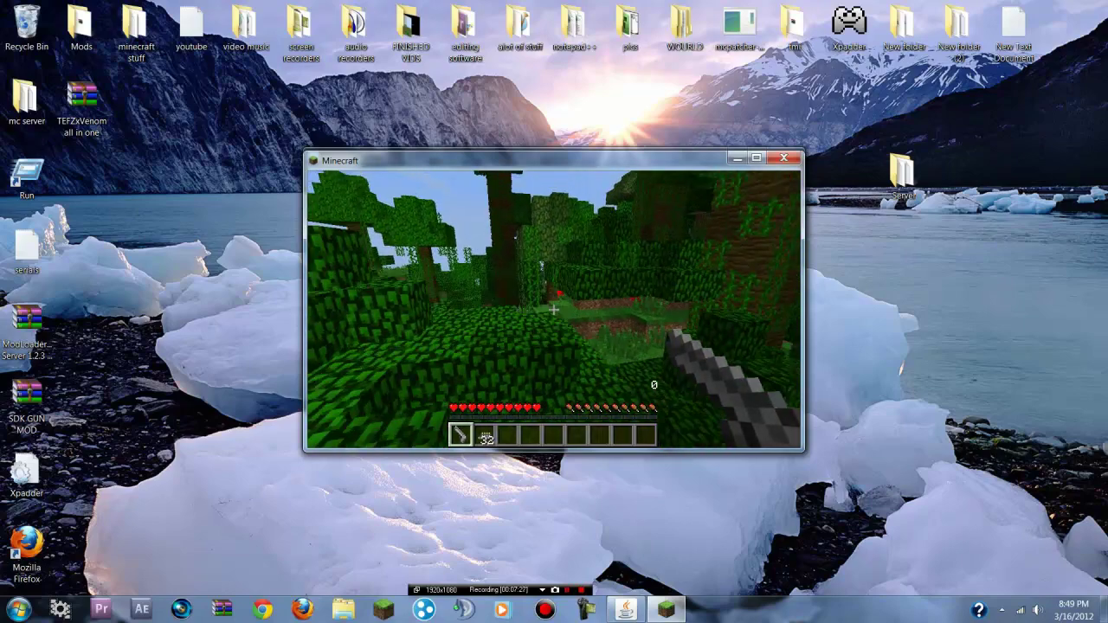
{"action": "key", "text": "w"}
{"action": "key", "text": "w"}
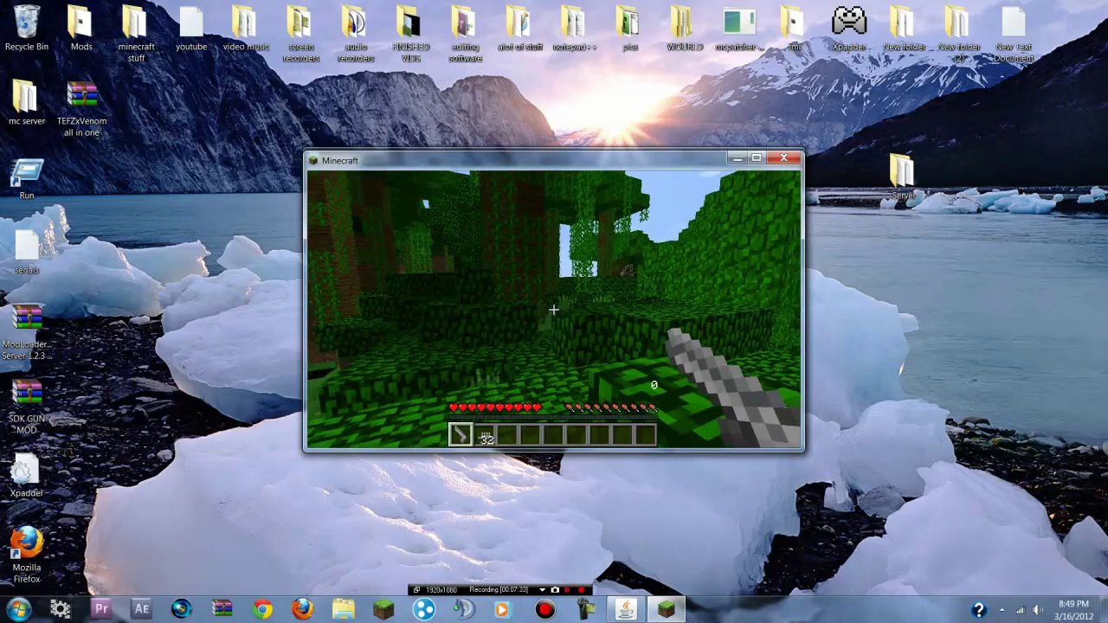
{"action": "key", "text": "Escape"}
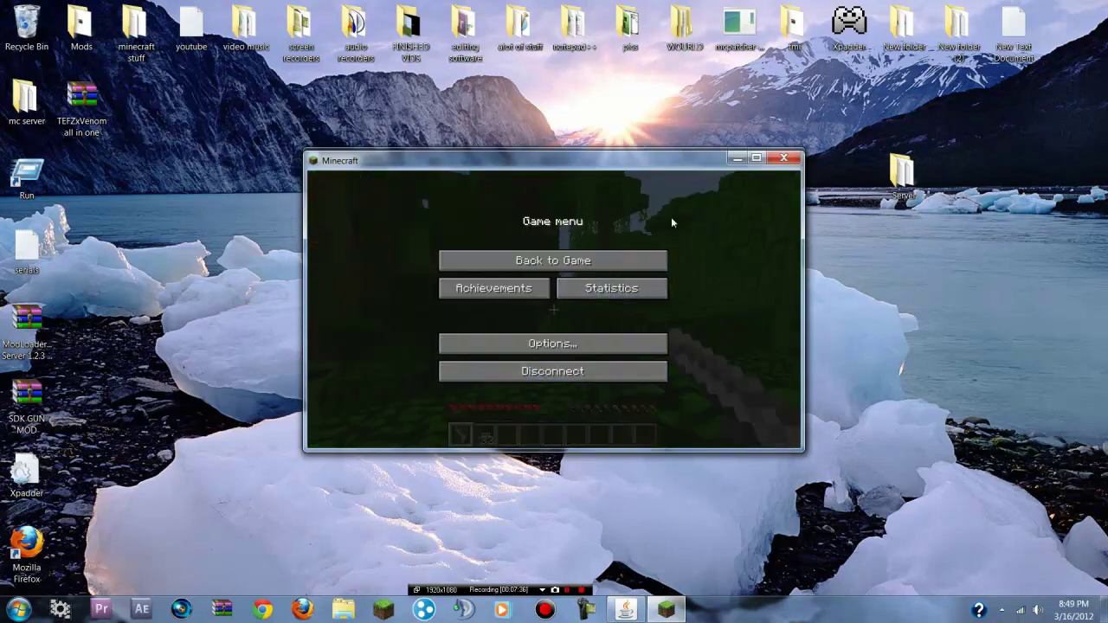
{"action": "left_click", "coordinate": [794, 160]}
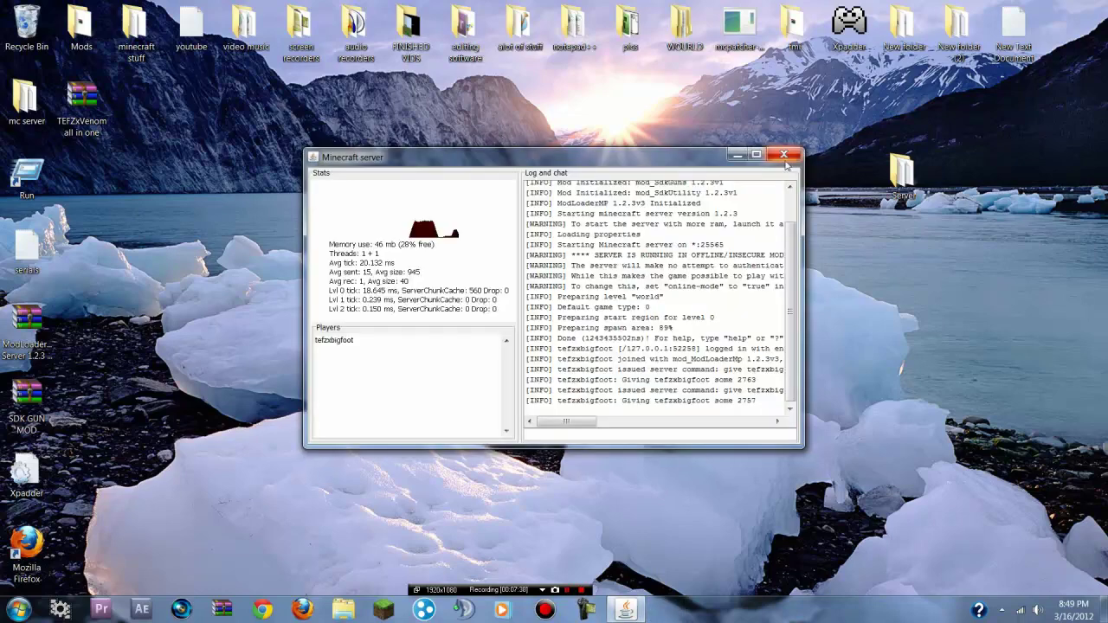